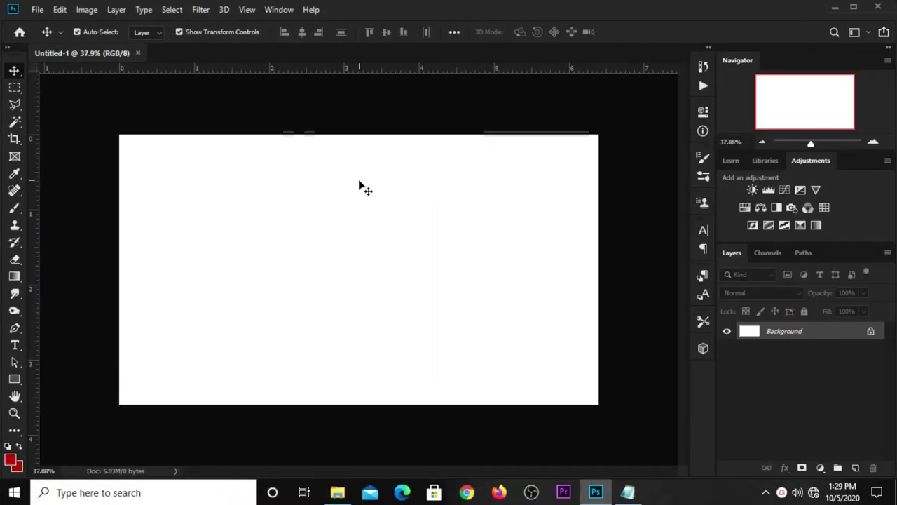
Step: Review the Image Size settings and accept them unchanged
click(96, 13)
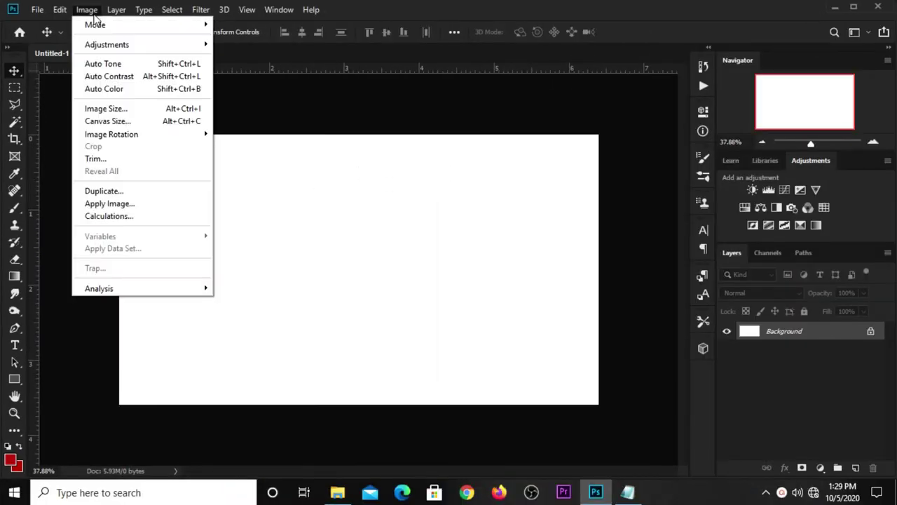
click(137, 110)
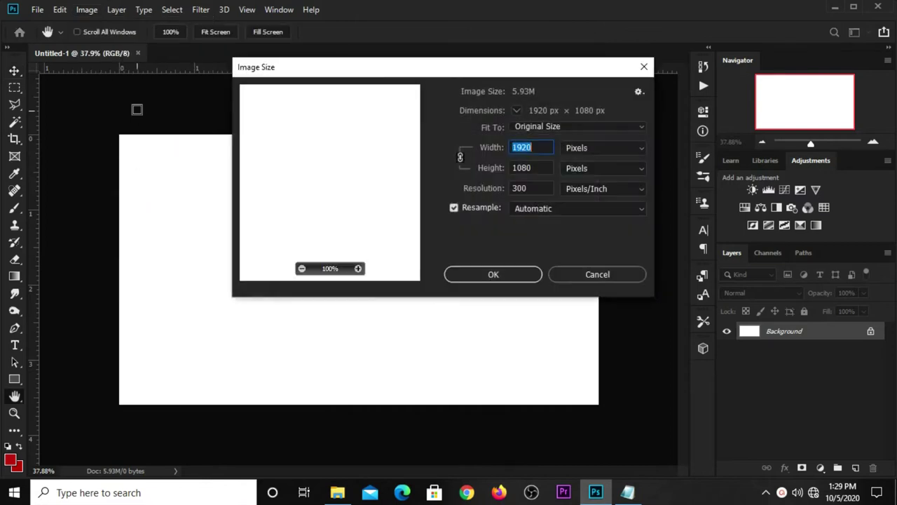
key(Tab)
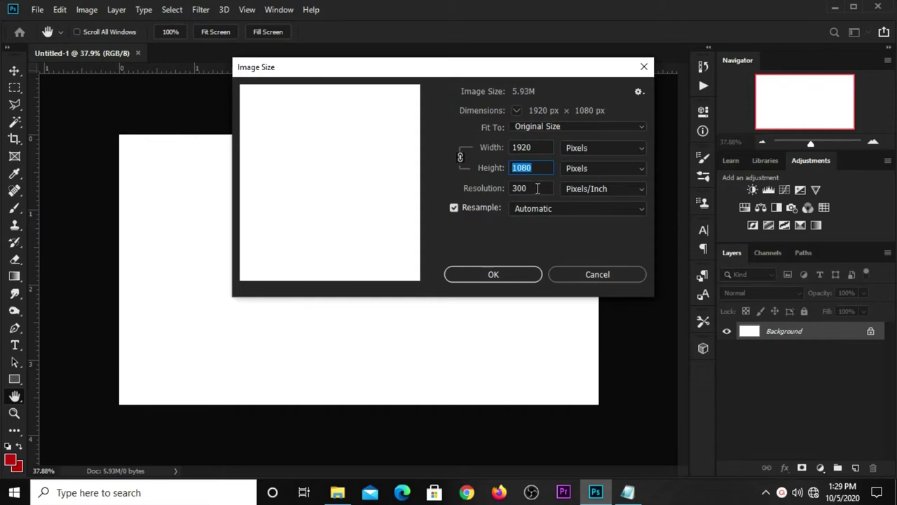
key(Tab)
click(493, 274)
key(v)
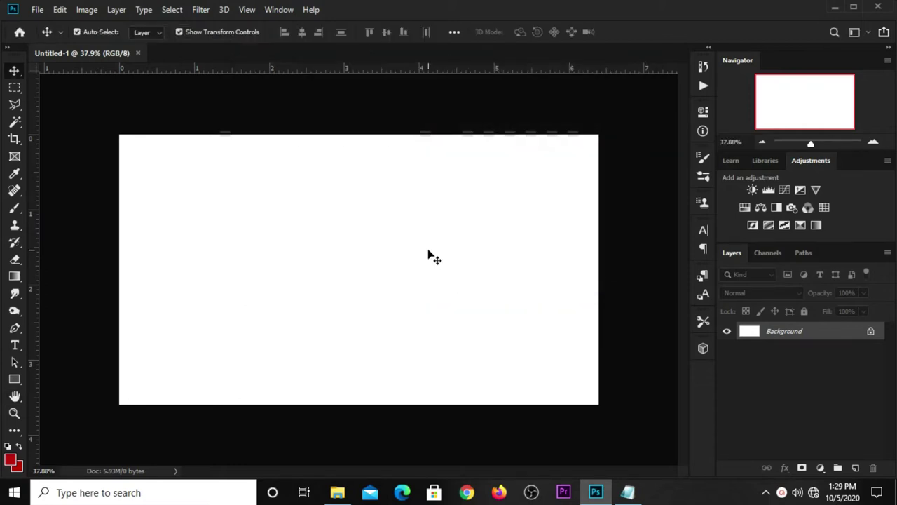
scroll(428, 256, down, 1)
Step: Add a New Guide Layout of 3 columns and 1 row
click(242, 12)
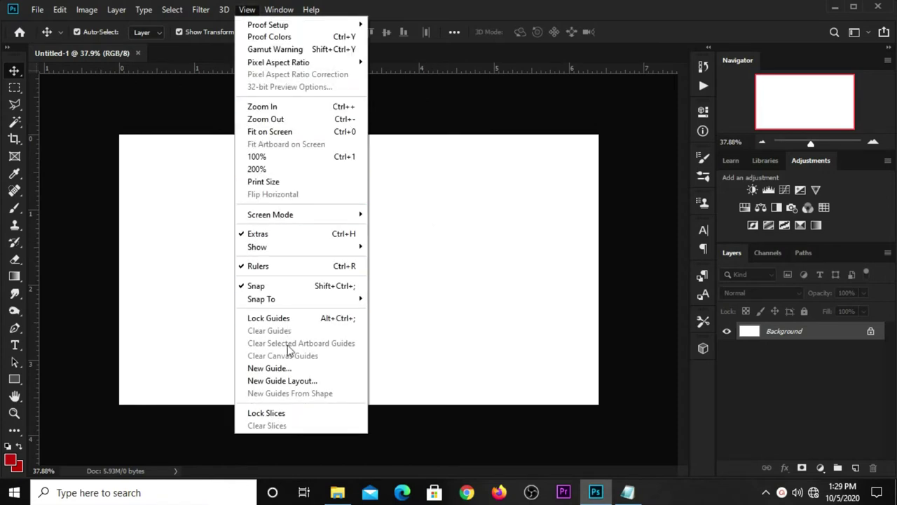
click(293, 384)
double_click(525, 277)
double_click(597, 277)
drag(545, 317, 504, 321)
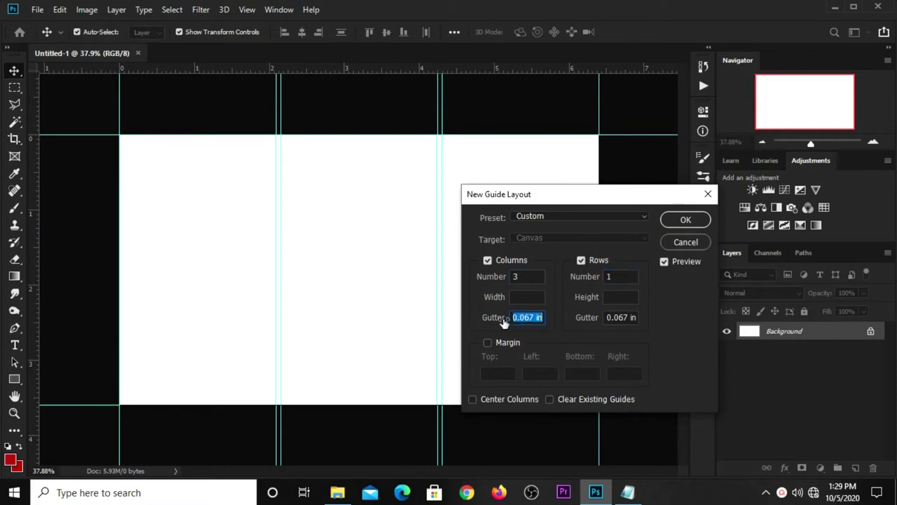
drag(630, 319, 575, 331)
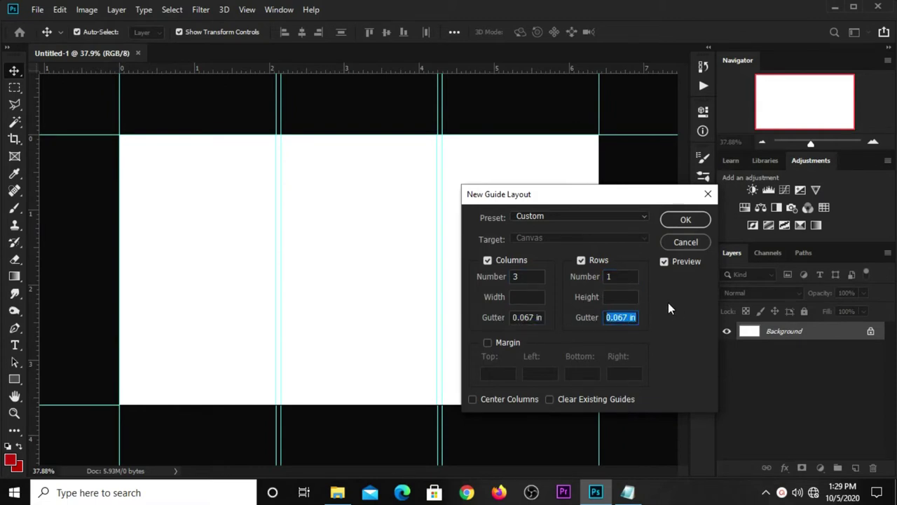
click(685, 220)
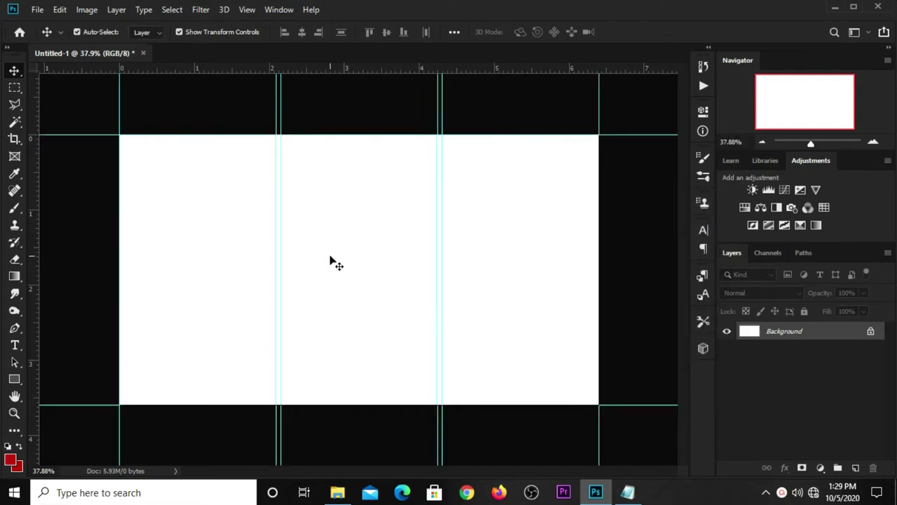
Step: Remove the two extra gutter guides, leaving single column dividers
scroll(331, 260, up, 1)
scroll(330, 260, up, 1)
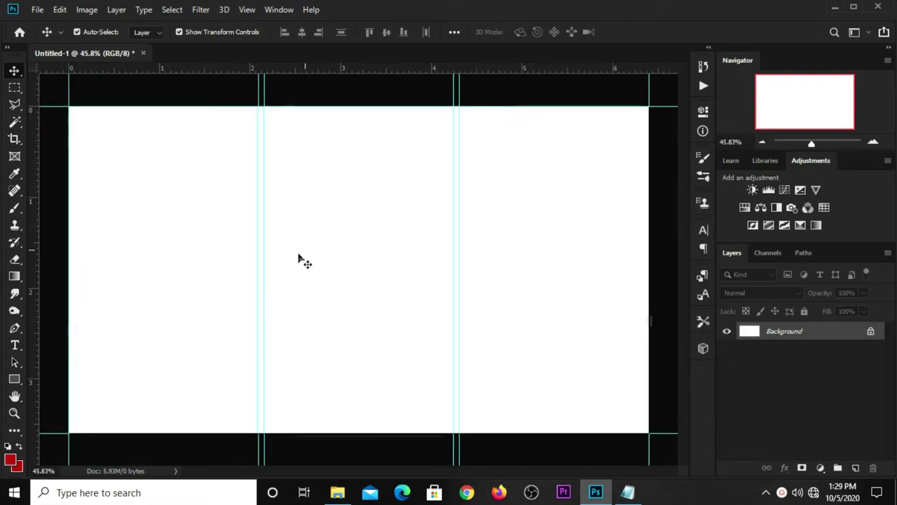
drag(263, 294, 16, 306)
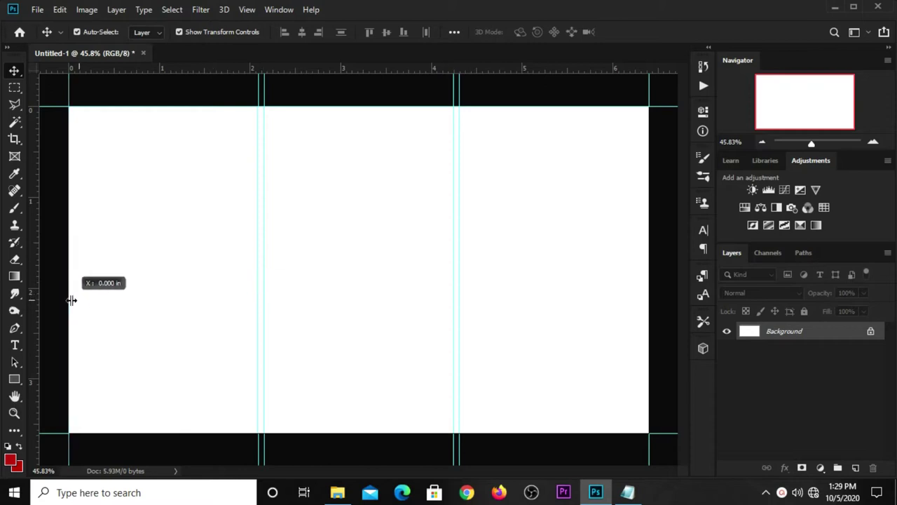
drag(452, 298, 25, 309)
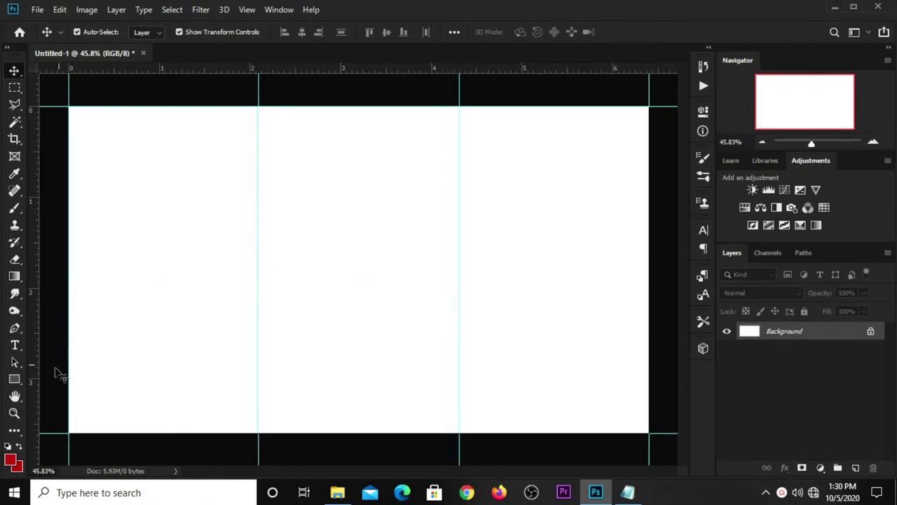
Step: Choose the Rectangle tool with dark red fill #b71819
click(14, 378)
click(60, 377)
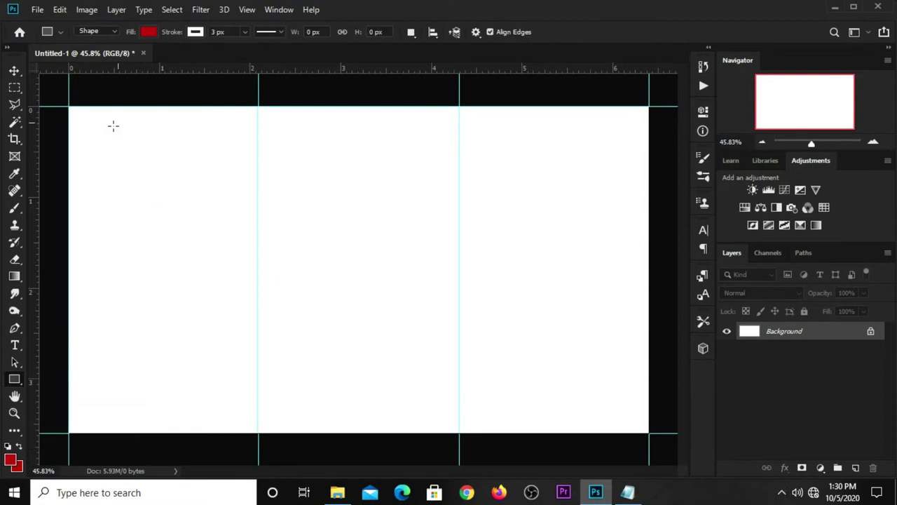
click(149, 33)
click(210, 57)
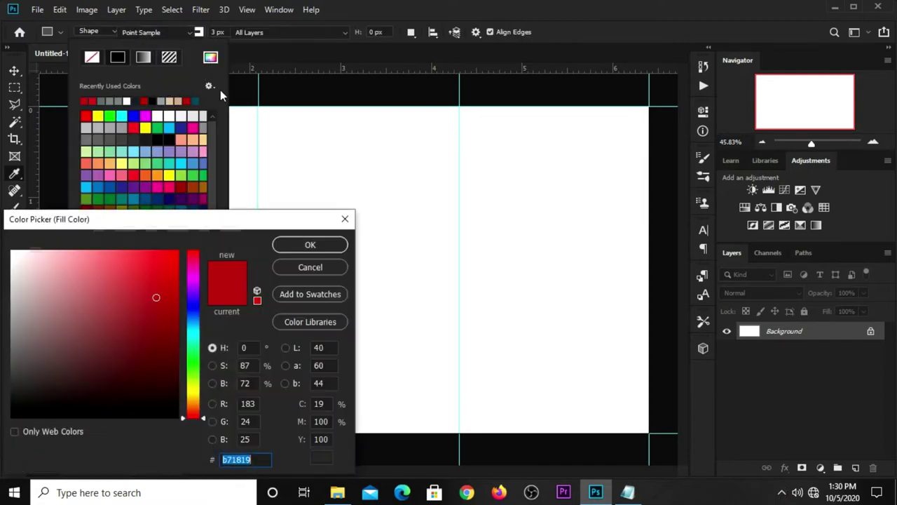
click(311, 246)
click(582, 30)
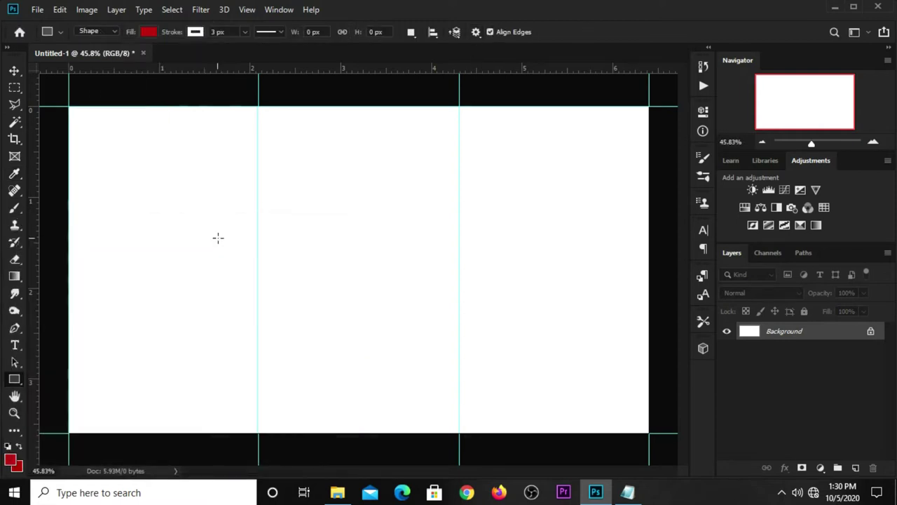
Step: Draw a thin red bar from the left column guide with no stroke
scroll(271, 270, up, 1)
scroll(253, 270, up, 1)
drag(246, 253, 349, 258)
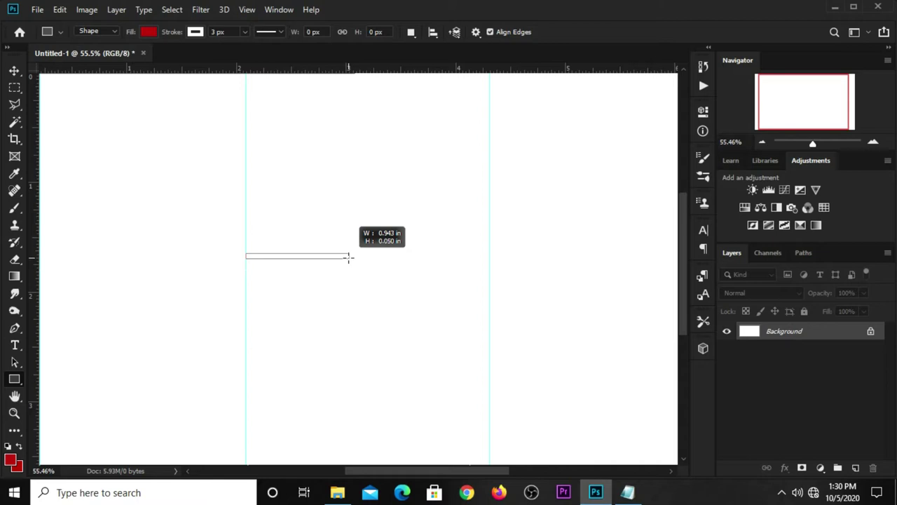
drag(349, 258, 348, 254)
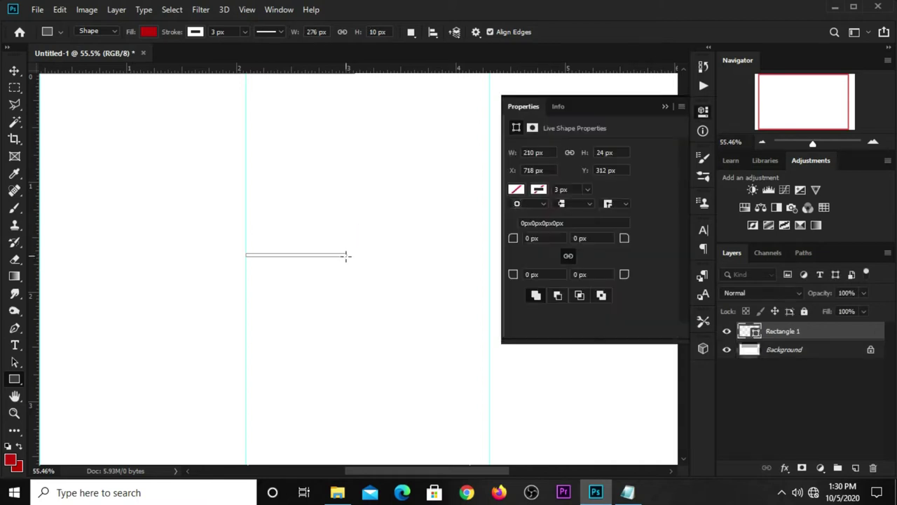
click(544, 190)
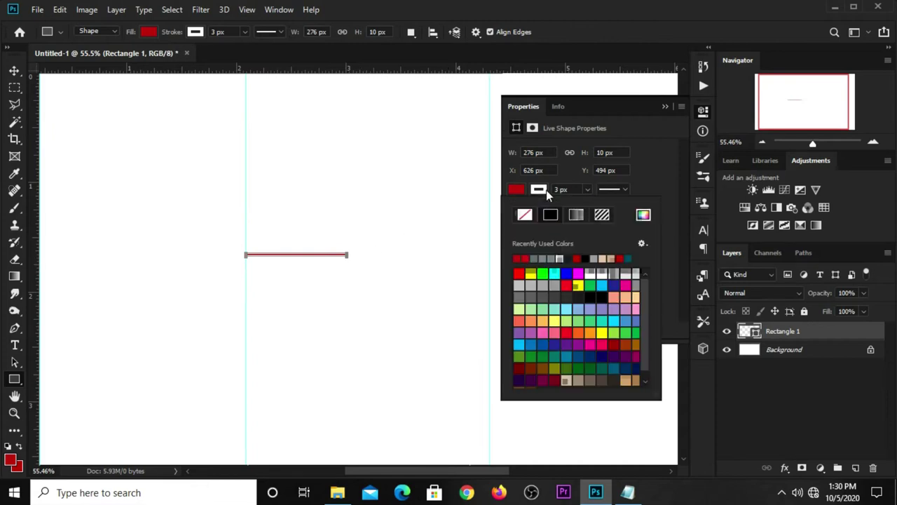
click(526, 217)
click(659, 167)
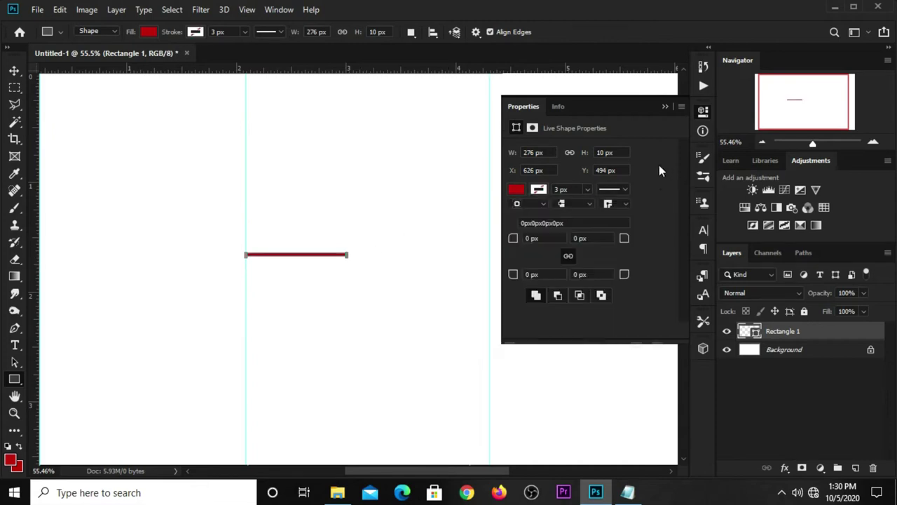
click(666, 107)
scroll(307, 231, up, 3)
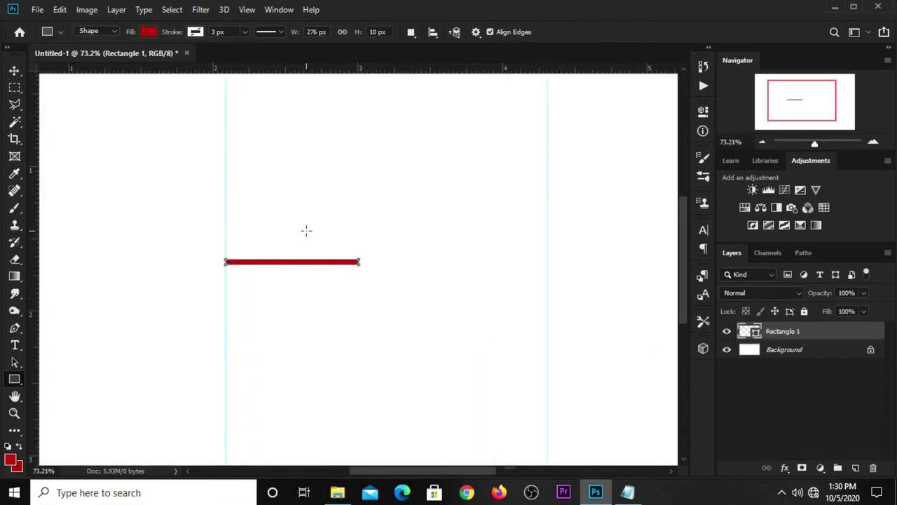
key(v)
Step: Draw a second, thicker dark red block above the thin bar
click(14, 379)
right_click(14, 379)
click(60, 377)
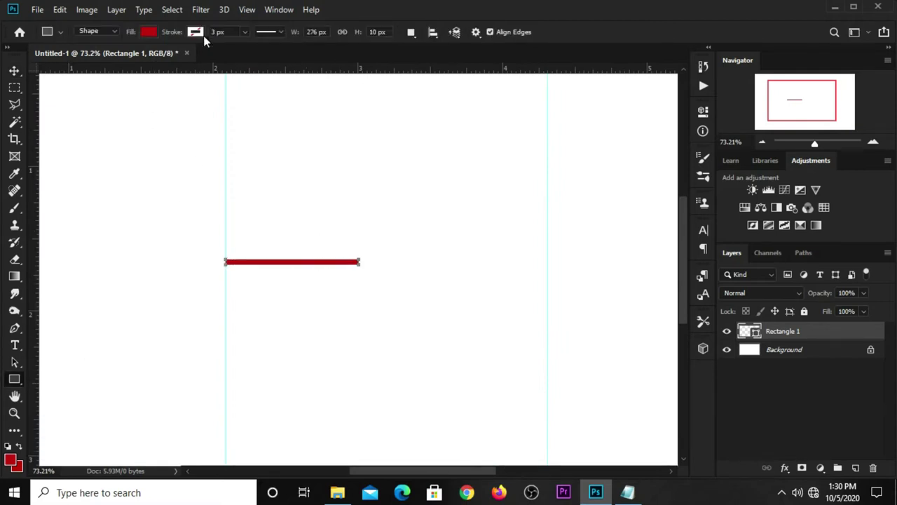
click(149, 31)
click(211, 57)
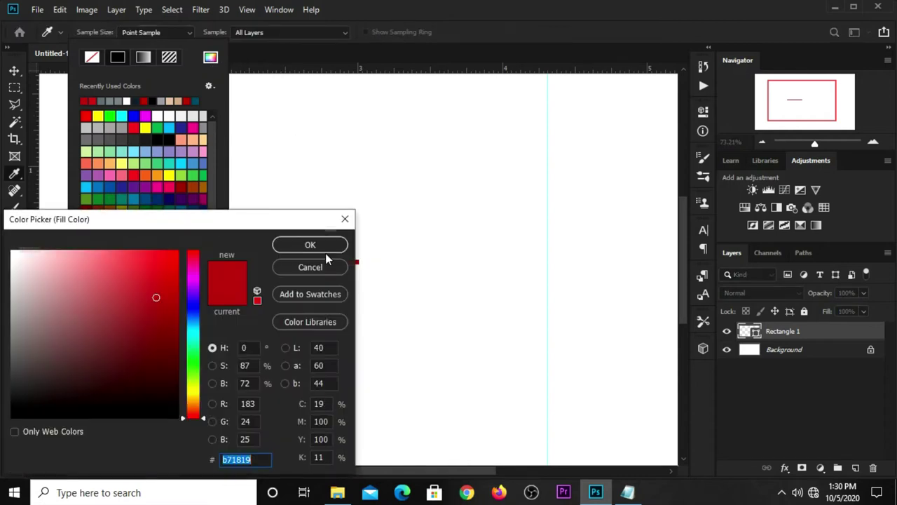
key(Return)
click(384, 206)
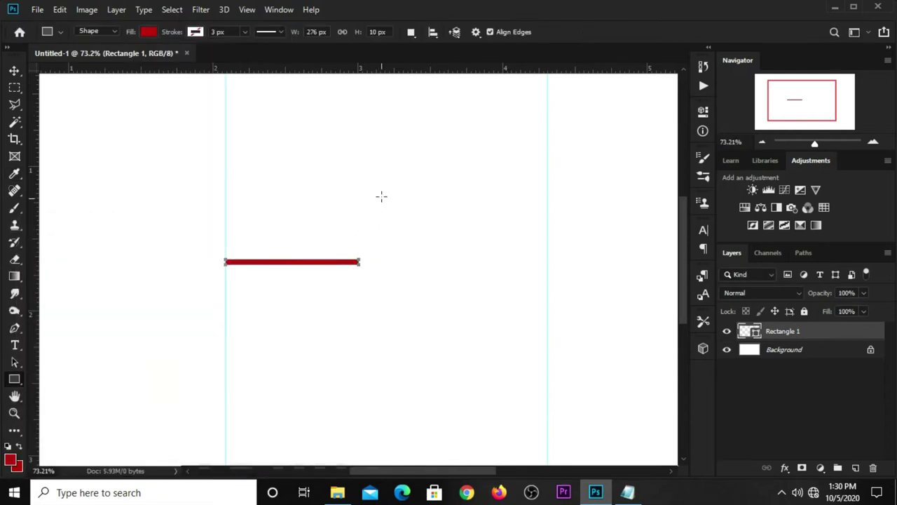
drag(337, 190, 472, 216)
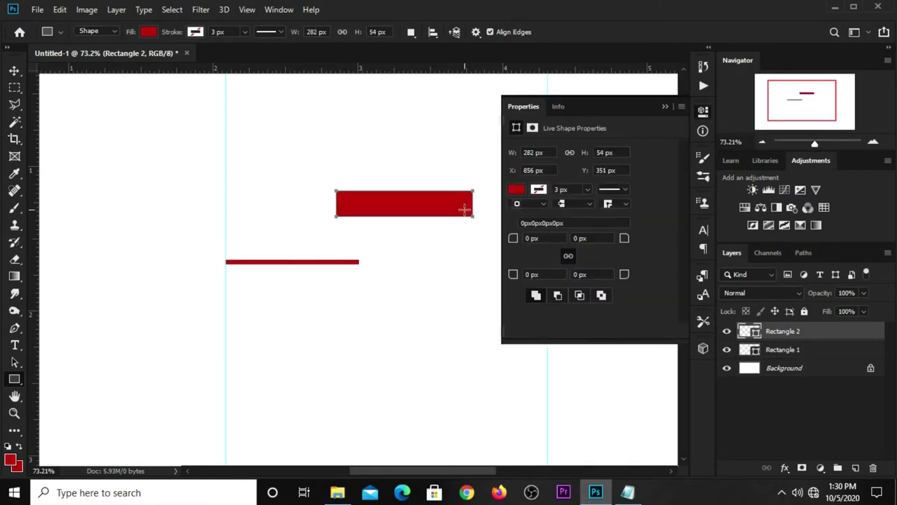
Step: Resize the upper red block shorter and wider, then commit the transform
click(667, 107)
key(v)
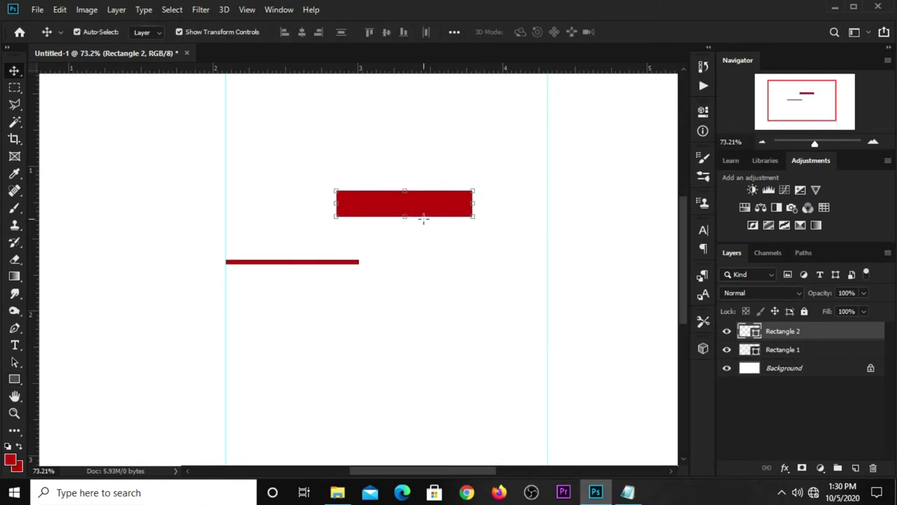
drag(412, 219, 413, 207)
drag(475, 199, 513, 201)
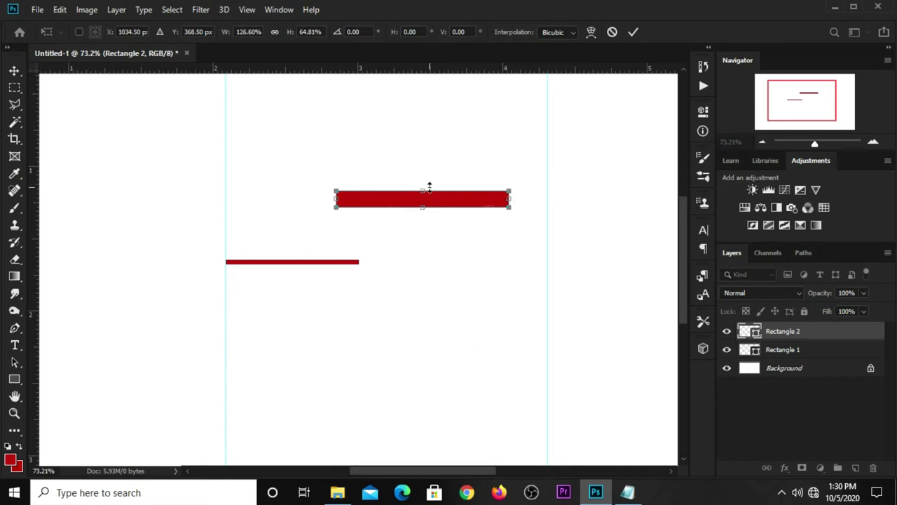
scroll(430, 188, up, 1)
drag(427, 186, 434, 189)
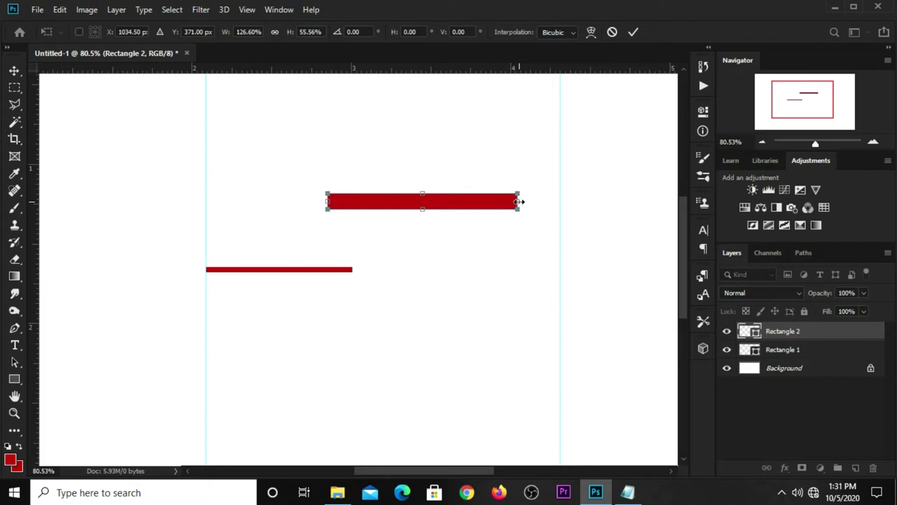
drag(519, 201, 525, 200)
click(633, 32)
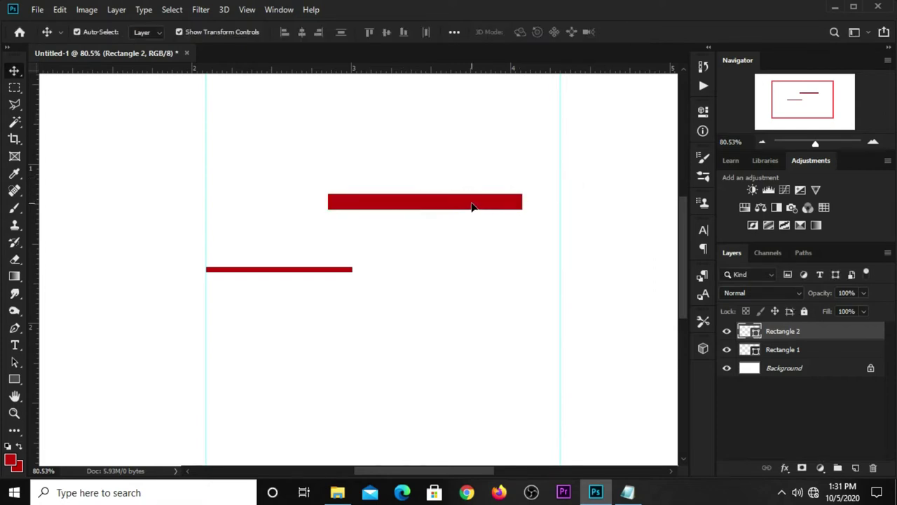
Step: Fine-tune the thick bar to about 95.6% width and 86.7% height
drag(525, 202, 516, 202)
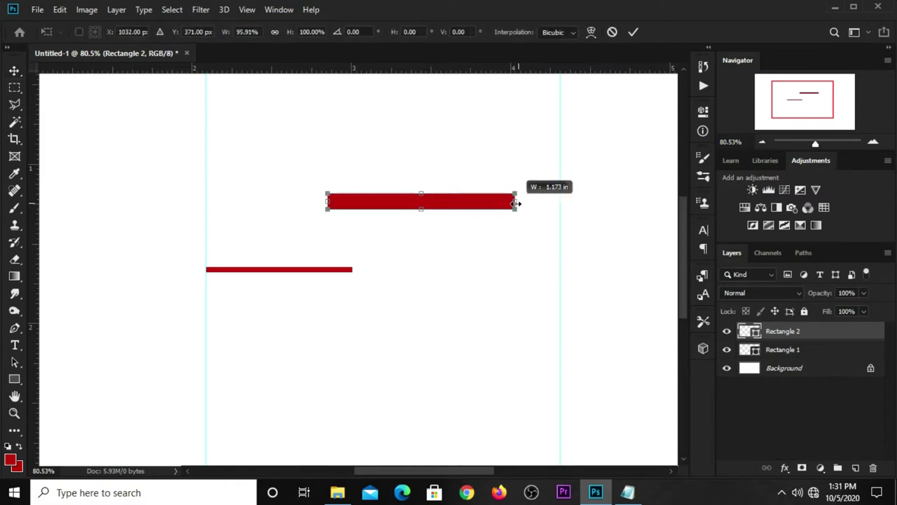
scroll(464, 204, up, 2)
scroll(442, 198, up, 1)
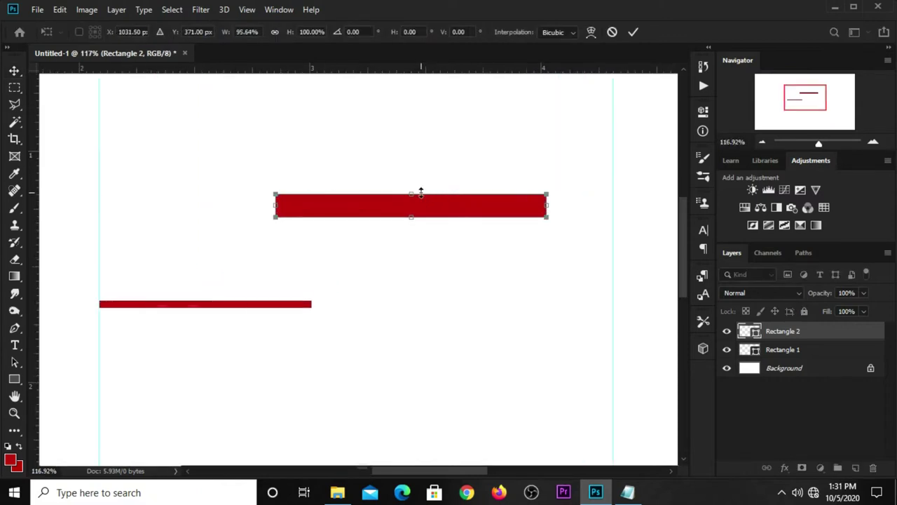
drag(421, 192, 420, 196)
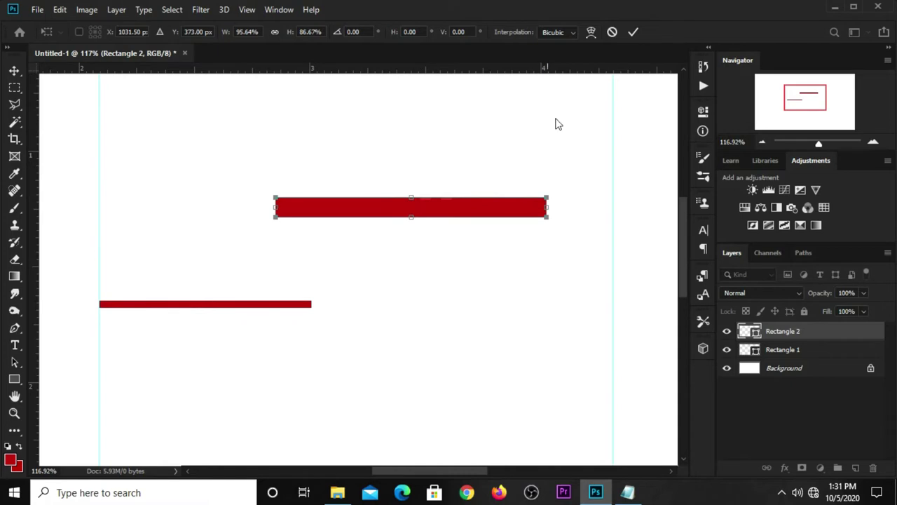
click(632, 34)
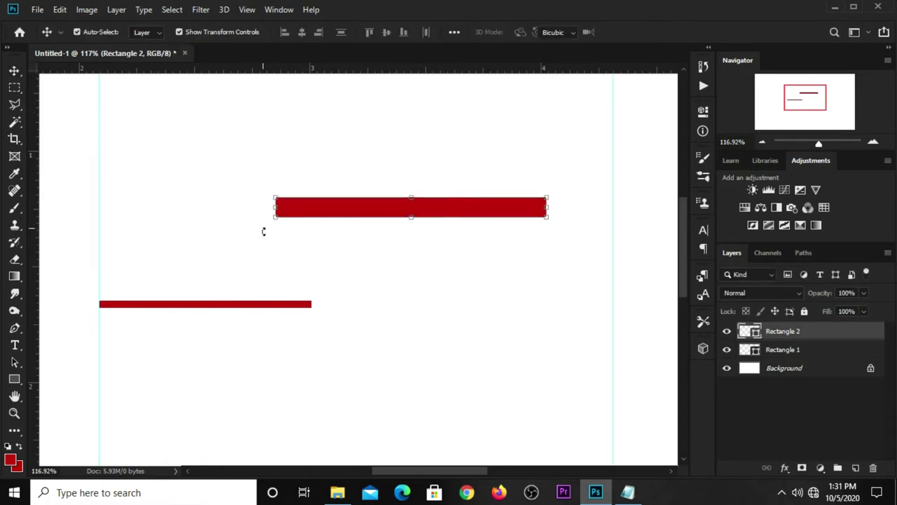
Step: Rotate the thick bar 45° and move it onto the thin line's right end
drag(264, 231, 299, 335)
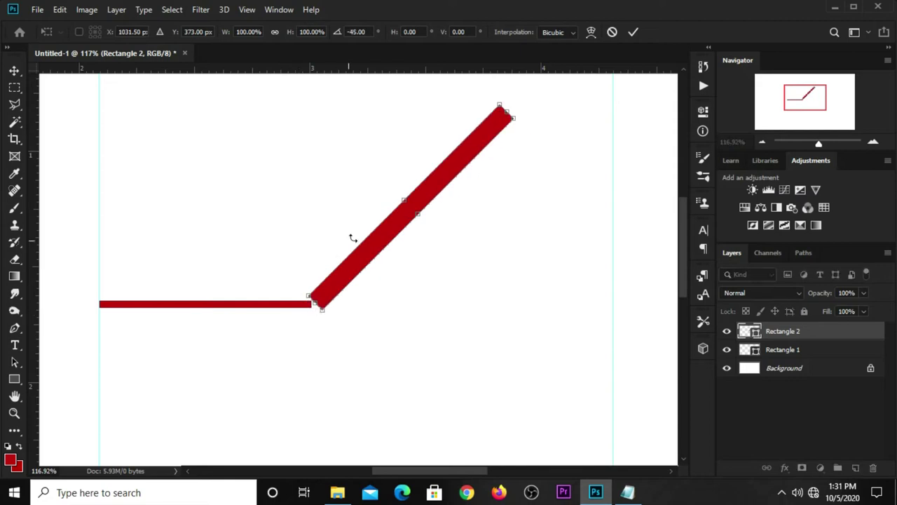
drag(393, 232, 365, 245)
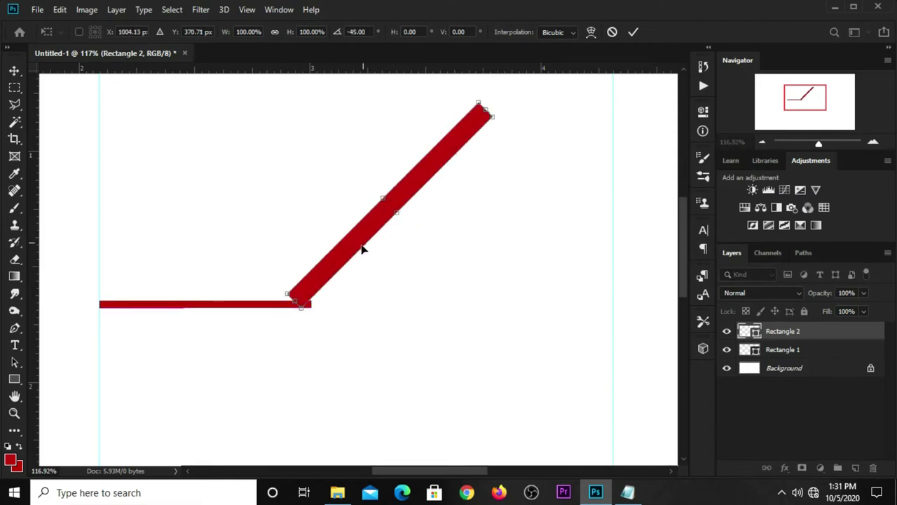
scroll(362, 248, up, 3)
drag(302, 296, 314, 295)
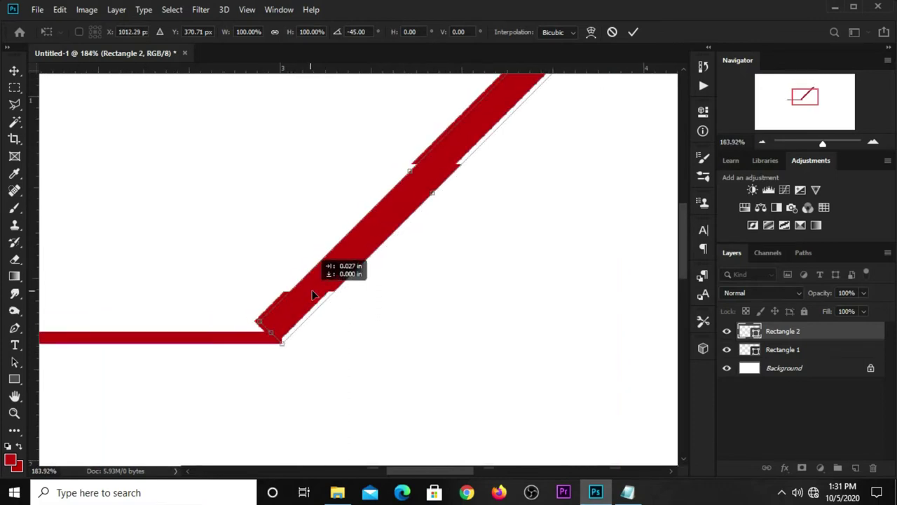
scroll(346, 240, down, 1)
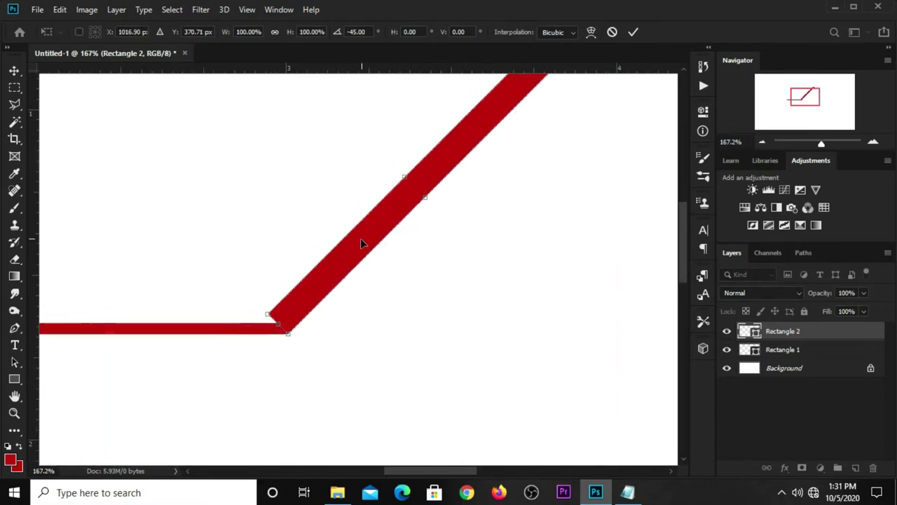
Step: Distort the bar's lower corner flush with the line and apply the change
right_click(362, 239)
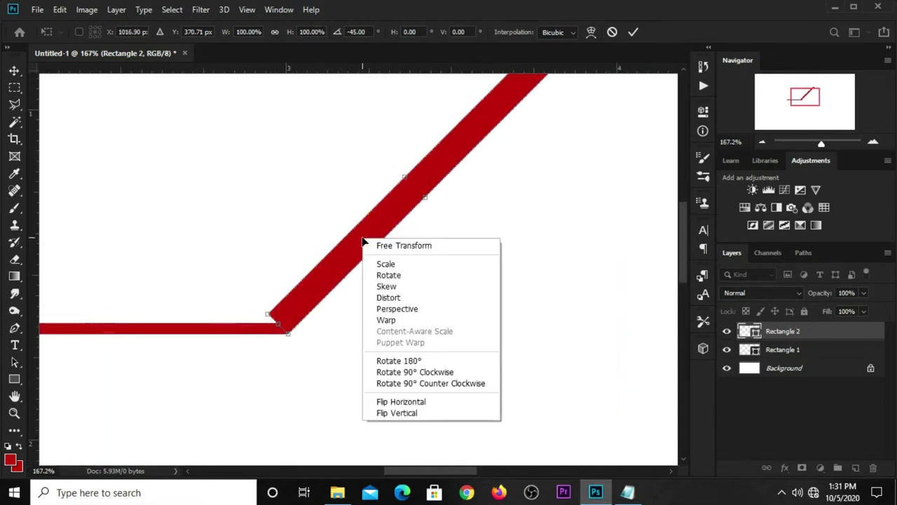
click(403, 301)
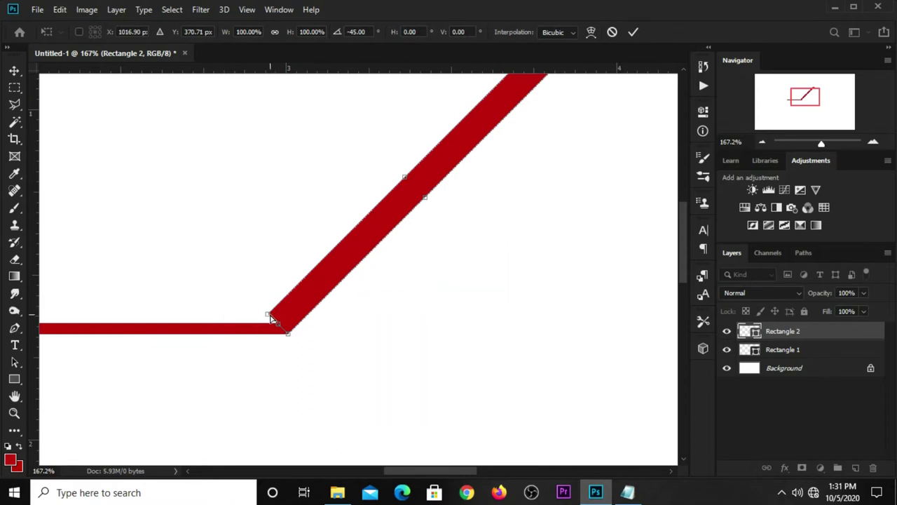
drag(267, 317, 259, 328)
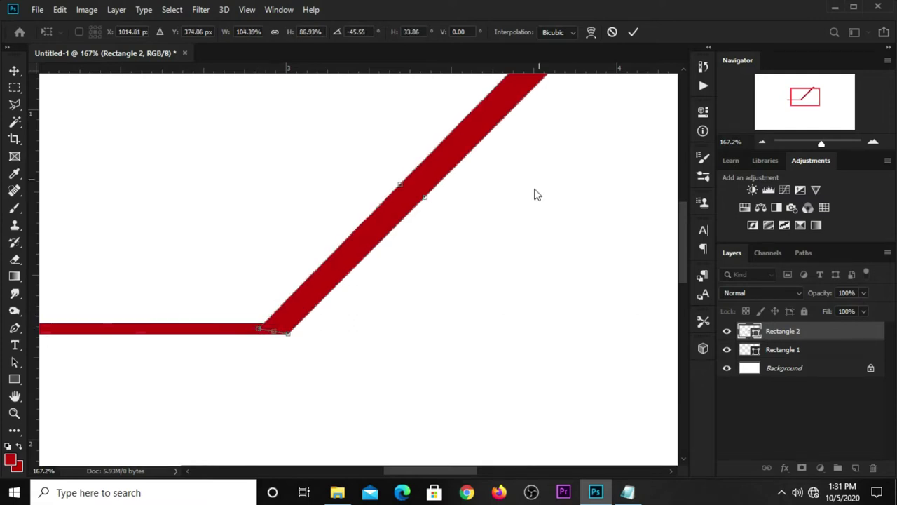
click(632, 32)
scroll(470, 235, down, 2)
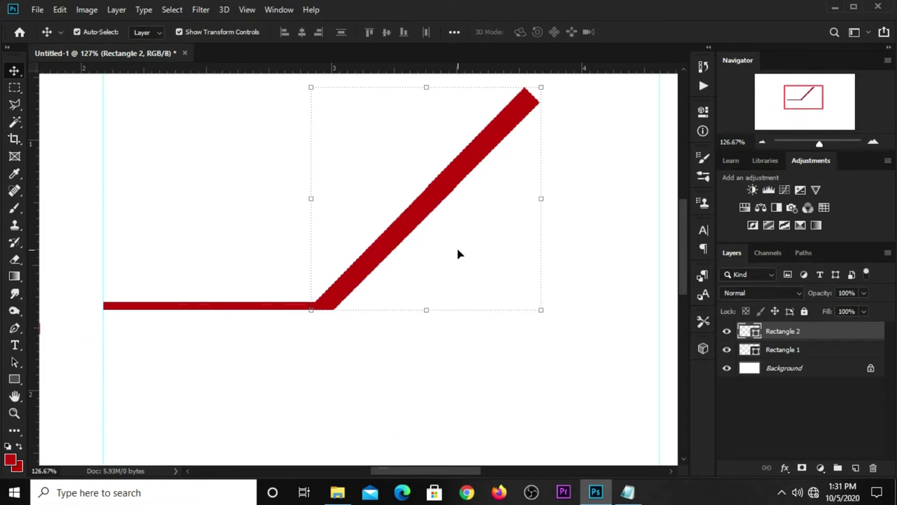
click(533, 344)
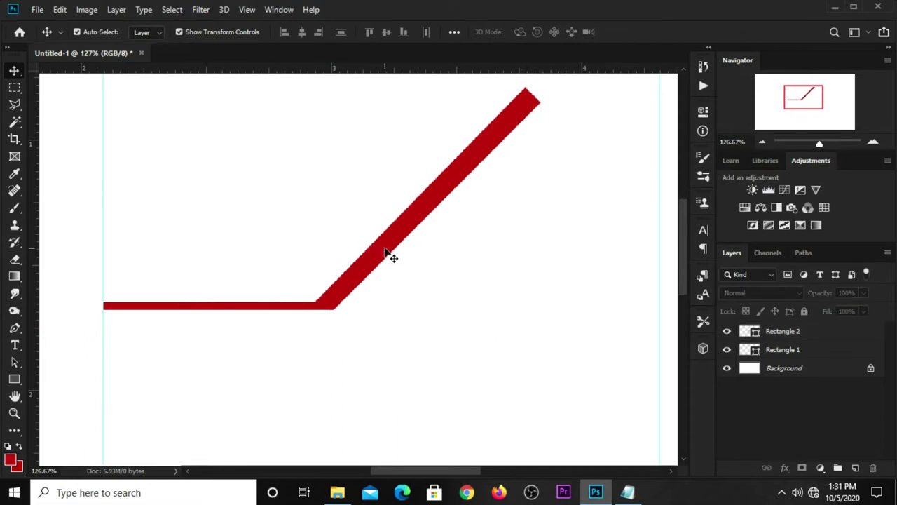
scroll(385, 253, down, 4)
Step: Clear all guides from the canvas
scroll(387, 239, up, 1)
scroll(390, 216, up, 3)
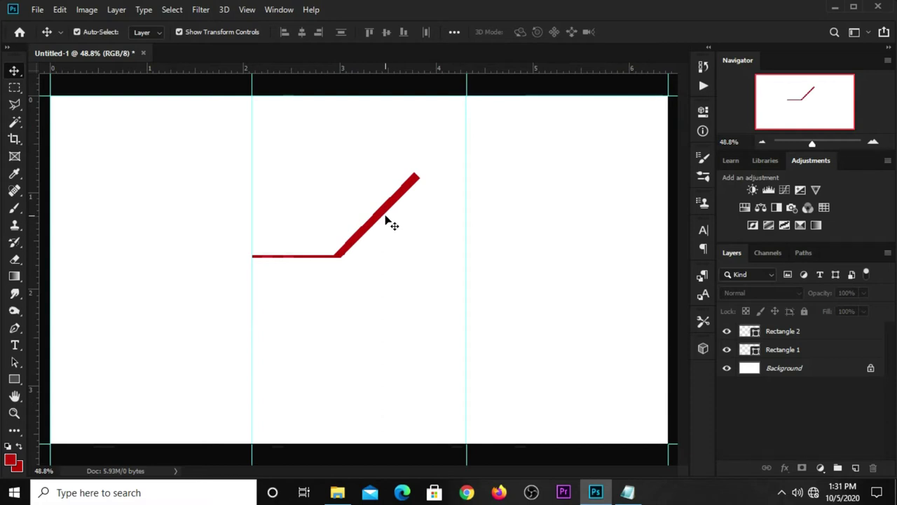
click(247, 10)
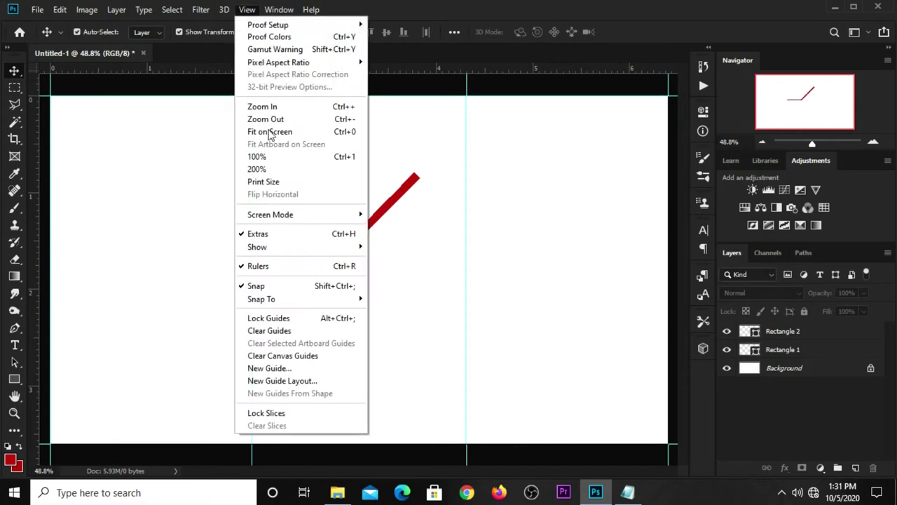
click(283, 340)
Step: Group both red bars as Group 1 and shift a duplicate to the right
scroll(390, 183, up, 2)
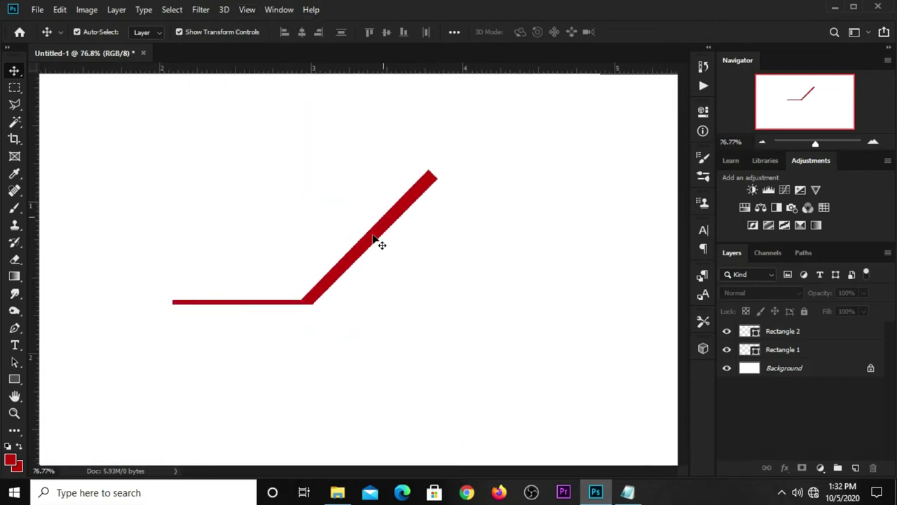
click(380, 243)
shift+click(230, 306)
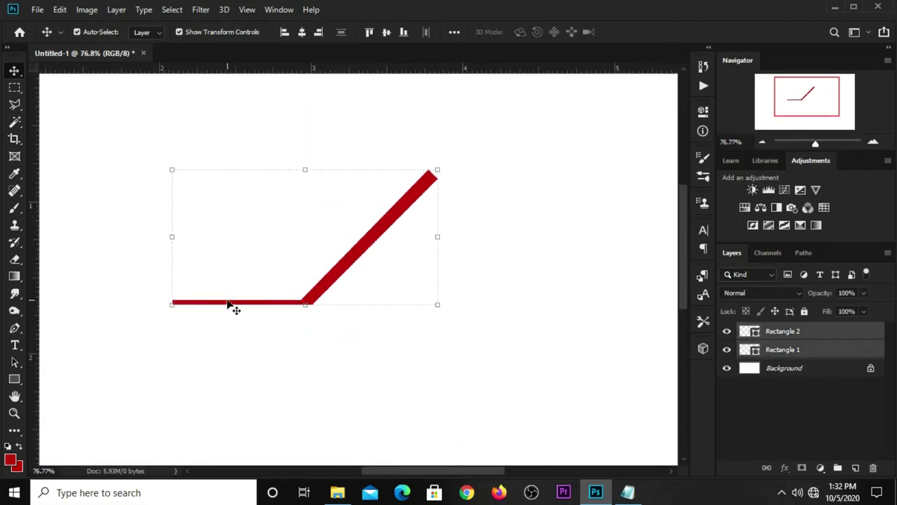
key(ctrl+g)
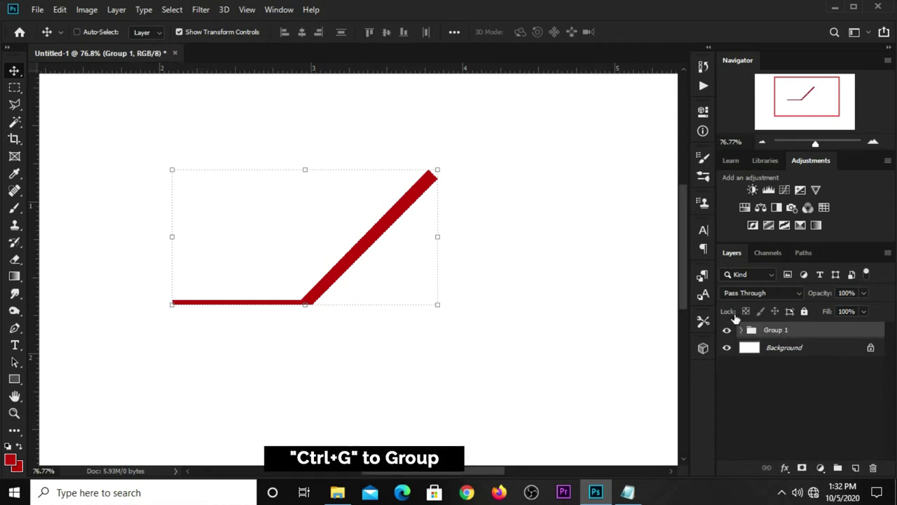
click(726, 331)
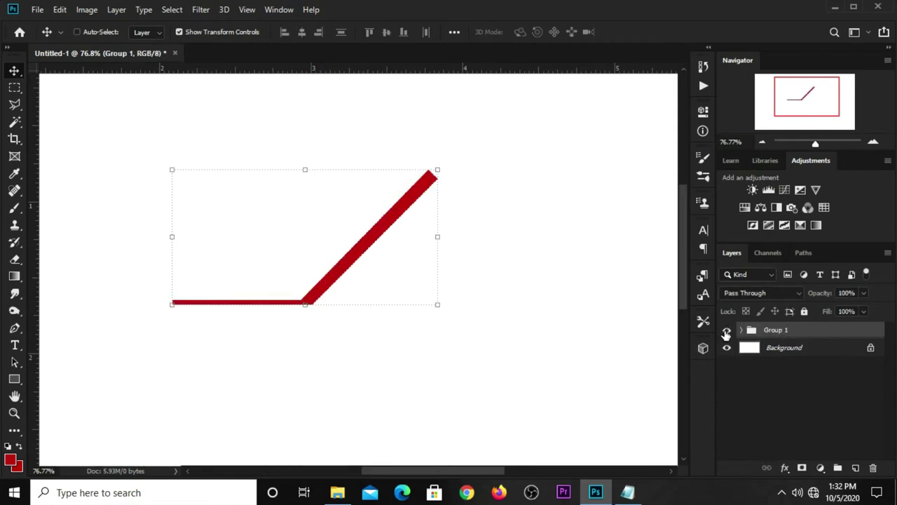
key(ctrl+j)
key(ctrl+t)
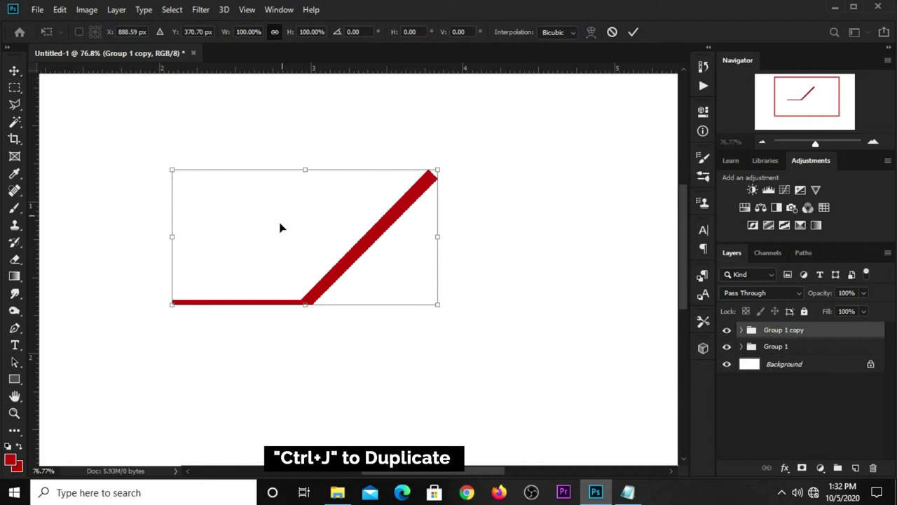
drag(279, 227, 384, 228)
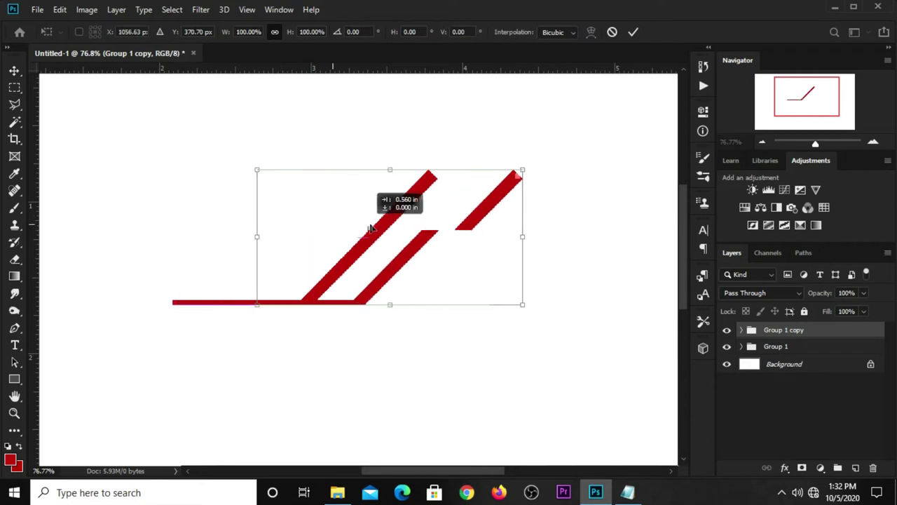
Step: Flip the copied group horizontally and join it at the roof peak
right_click(413, 236)
click(445, 398)
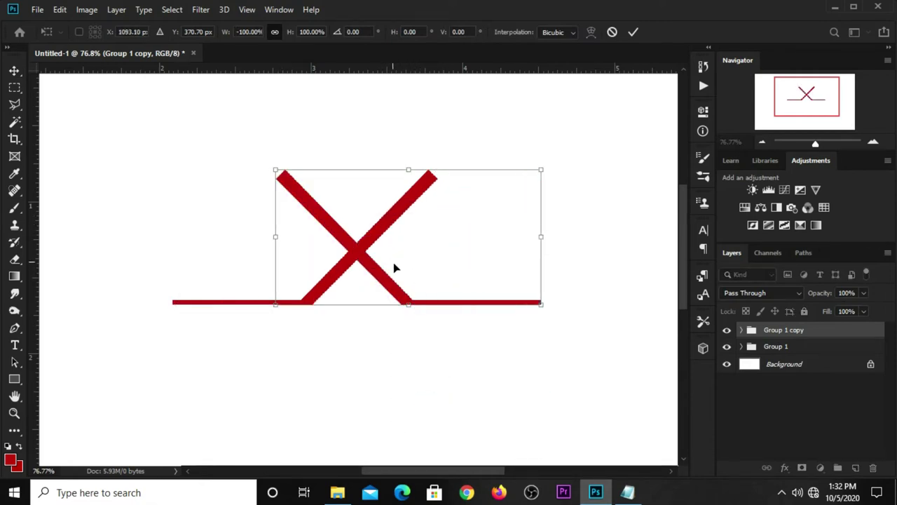
drag(344, 235, 488, 254)
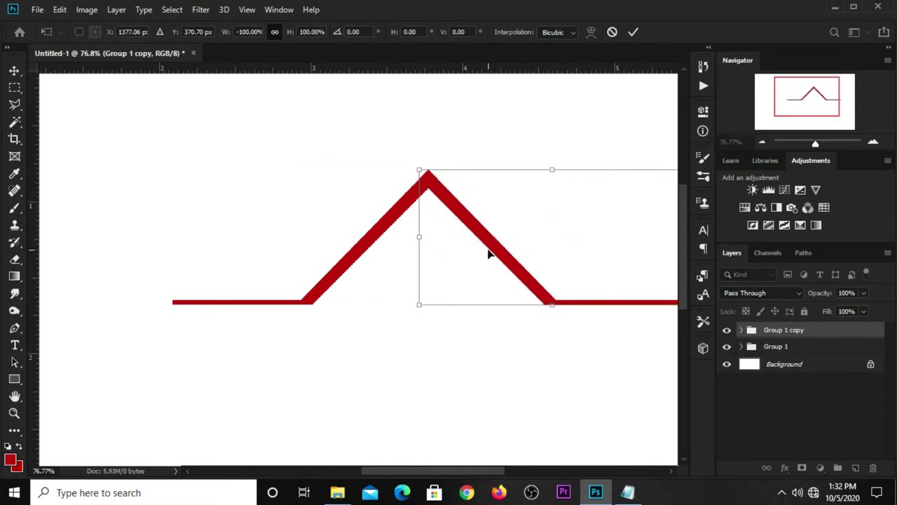
key(Return)
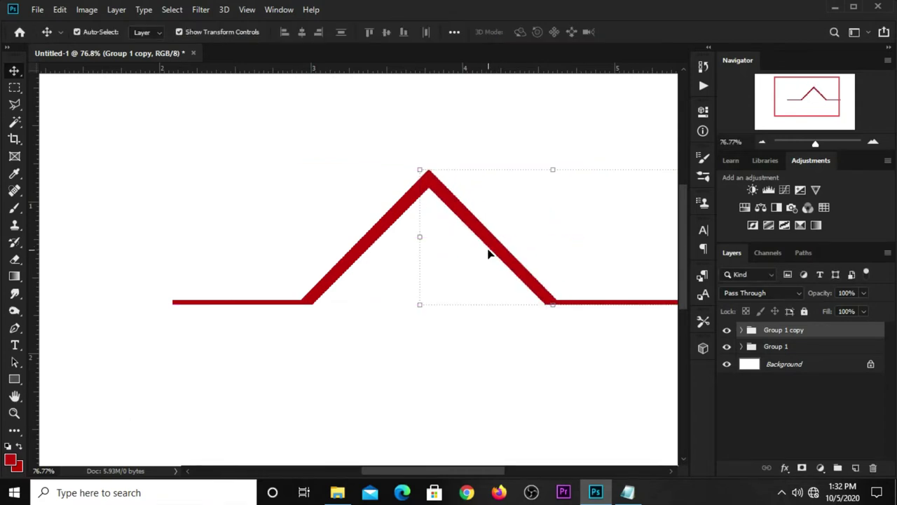
Step: Select both bar groups and move the whole roof left and down
key(ctrl+0)
click(471, 137)
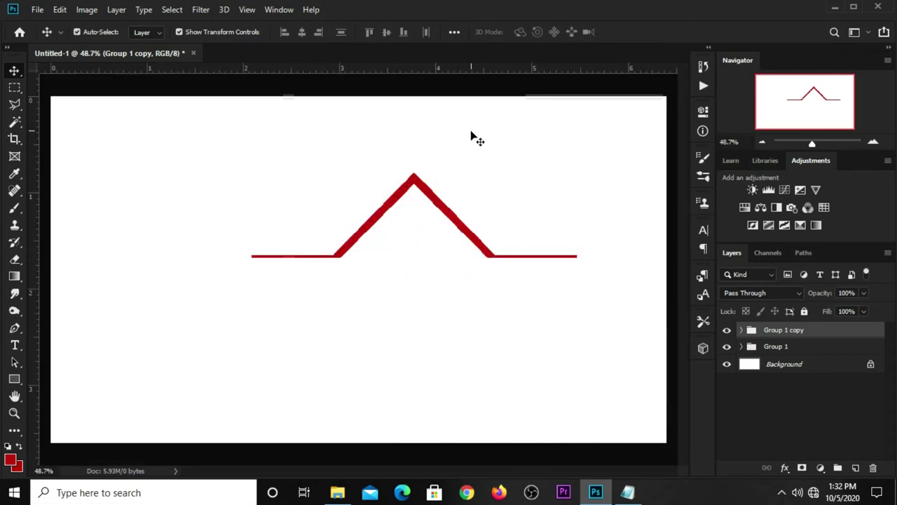
scroll(527, 138, up, 1)
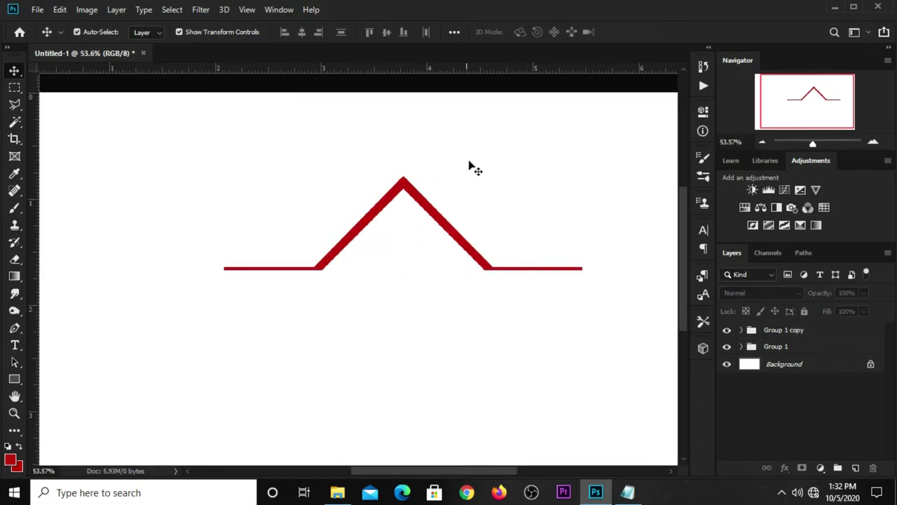
click(785, 348)
shift+click(783, 330)
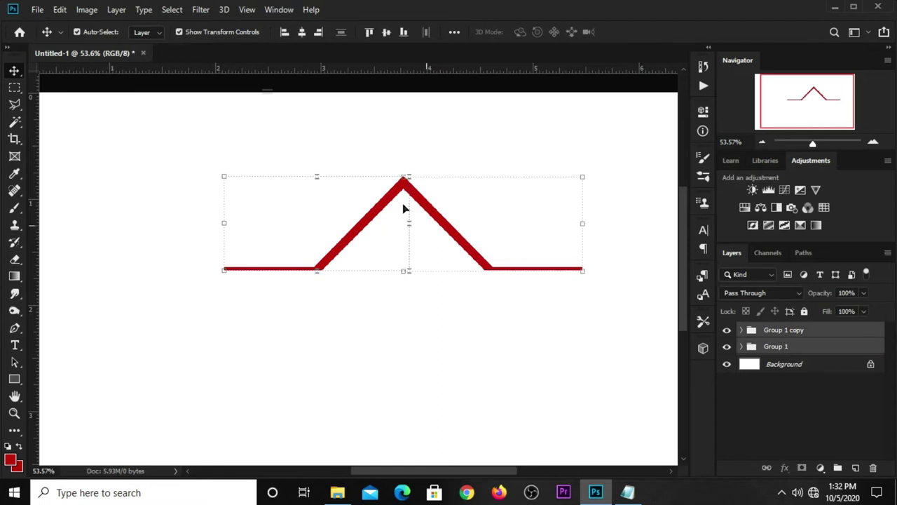
mouse_move(424, 209)
mouse_down()
mouse_move(383, 257)
mouse_move(383, 248)
mouse_up()
scroll(393, 196, down, 1)
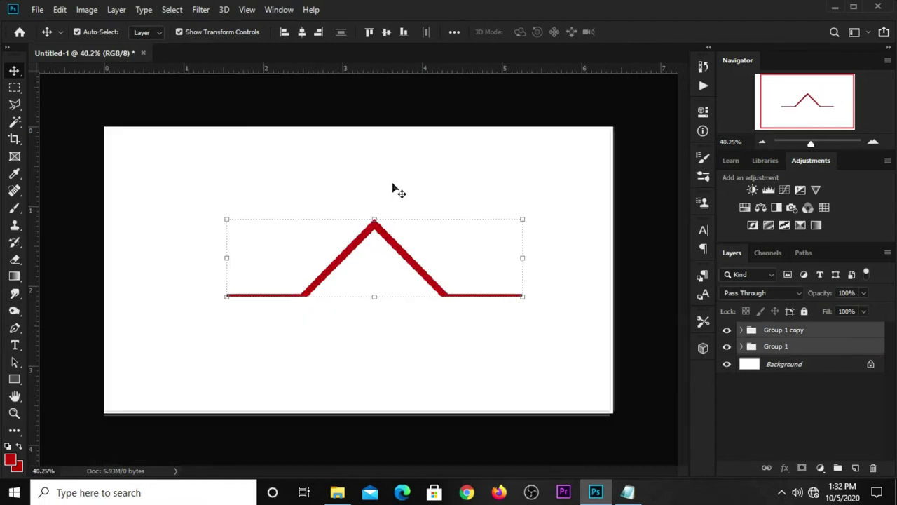
click(387, 185)
Step: Check the roof base with a temporary horizontal guide, then remove it
scroll(393, 239, up, 1)
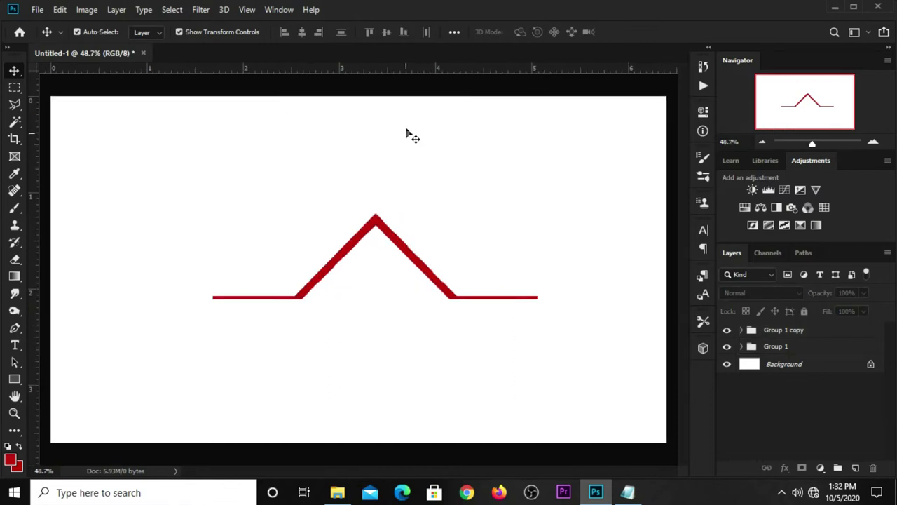
drag(426, 71, 413, 300)
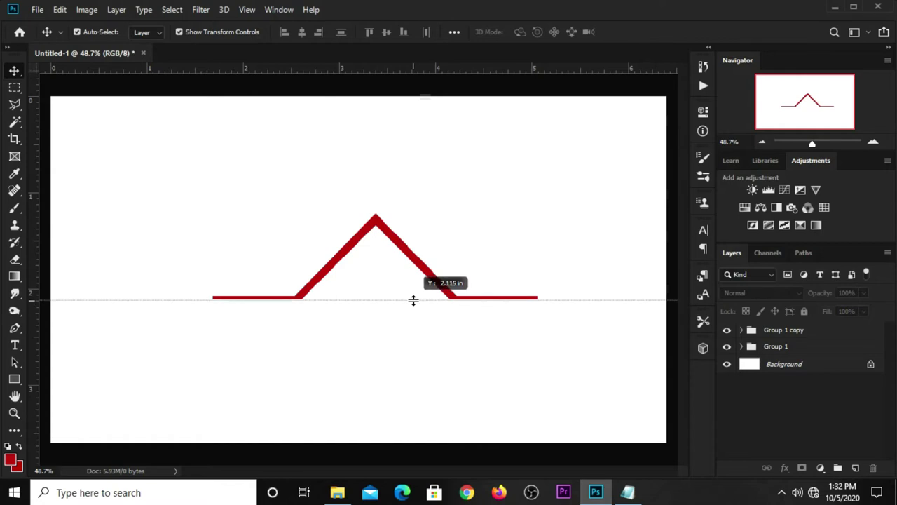
drag(412, 300, 419, 63)
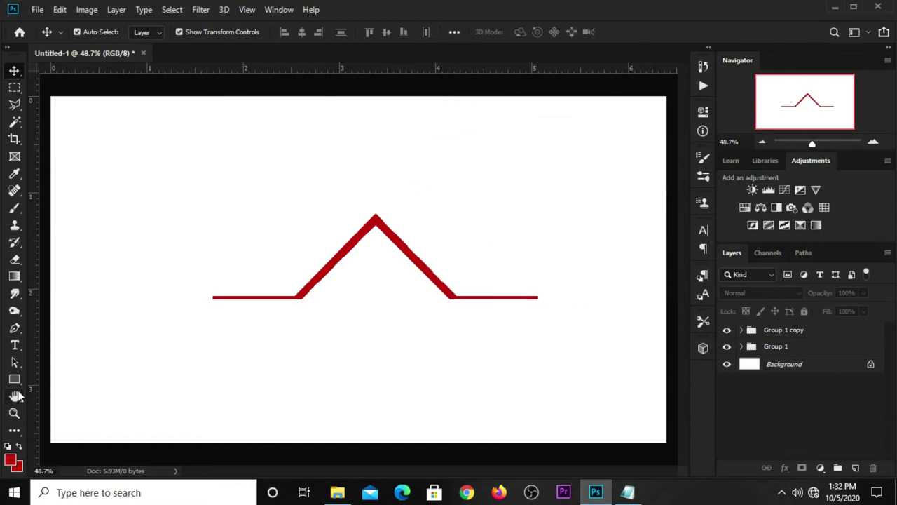
drag(14, 379, 67, 378)
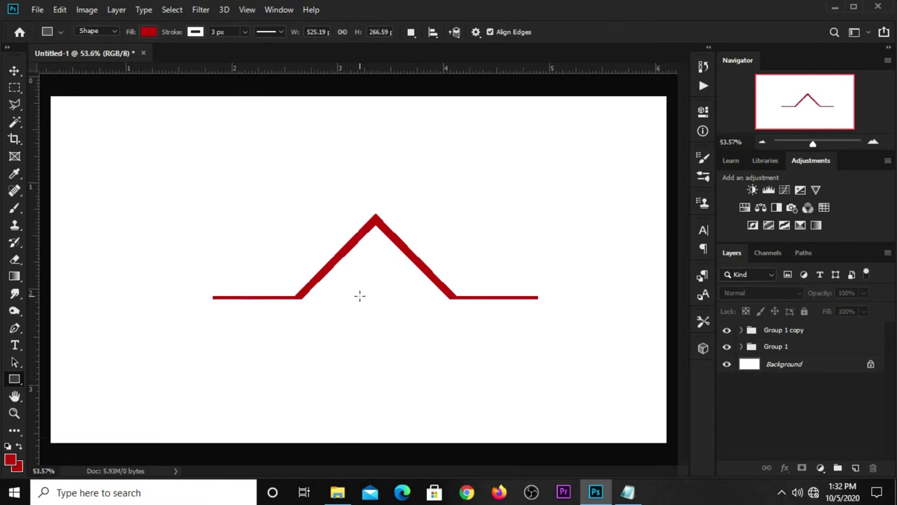
Step: Draw a 37 × 37 px square under the peak and fill it grey #626e72
scroll(359, 295, up, 1)
drag(358, 245, 374, 261)
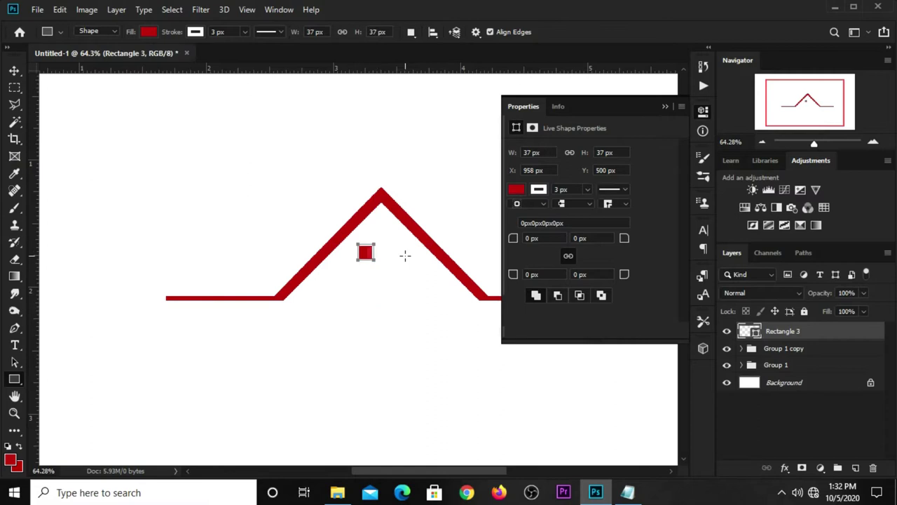
click(516, 191)
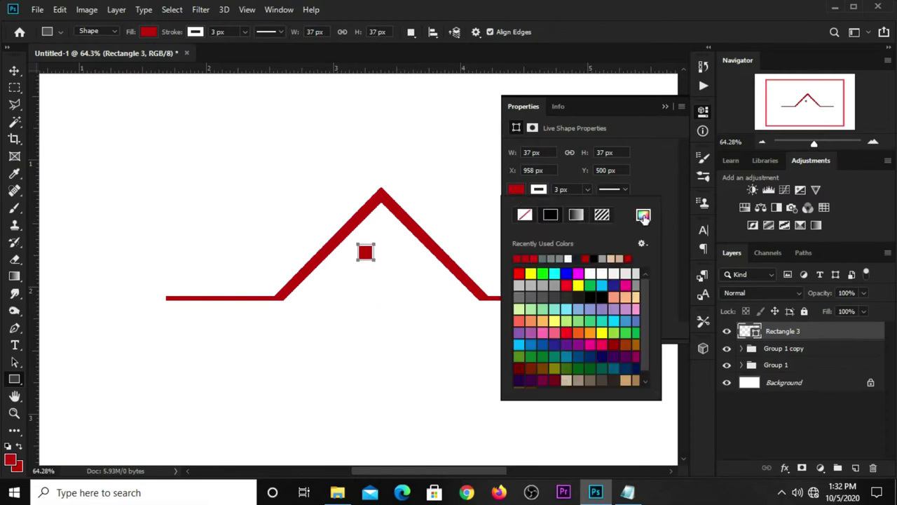
click(643, 216)
click(627, 492)
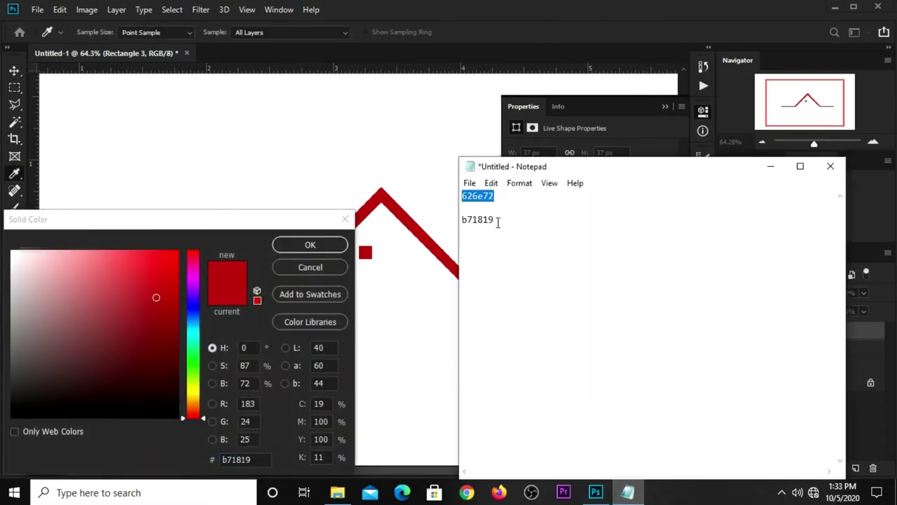
right_click(479, 199)
click(517, 234)
click(261, 460)
key(ctrl+v)
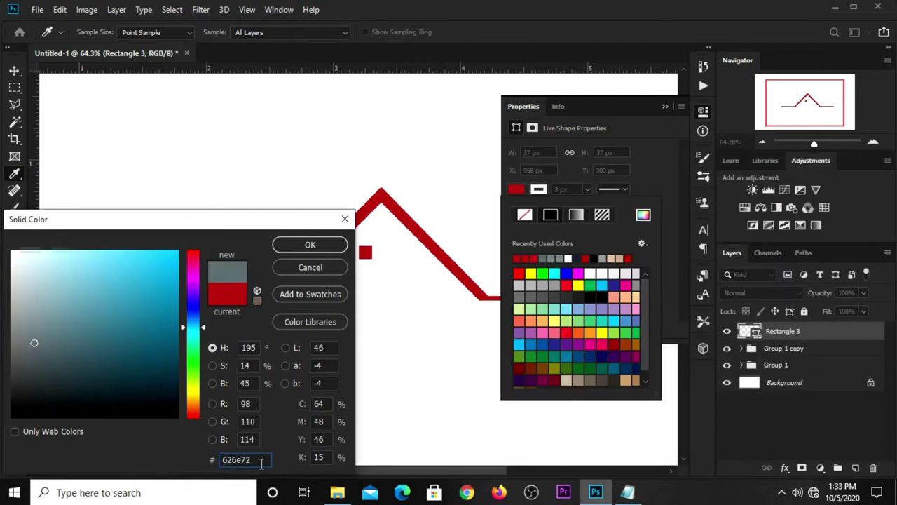
click(306, 244)
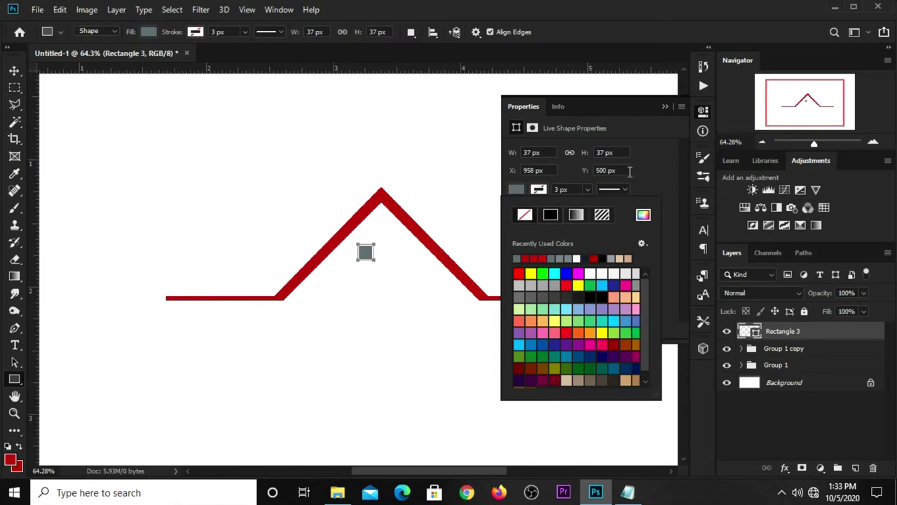
click(632, 165)
click(665, 107)
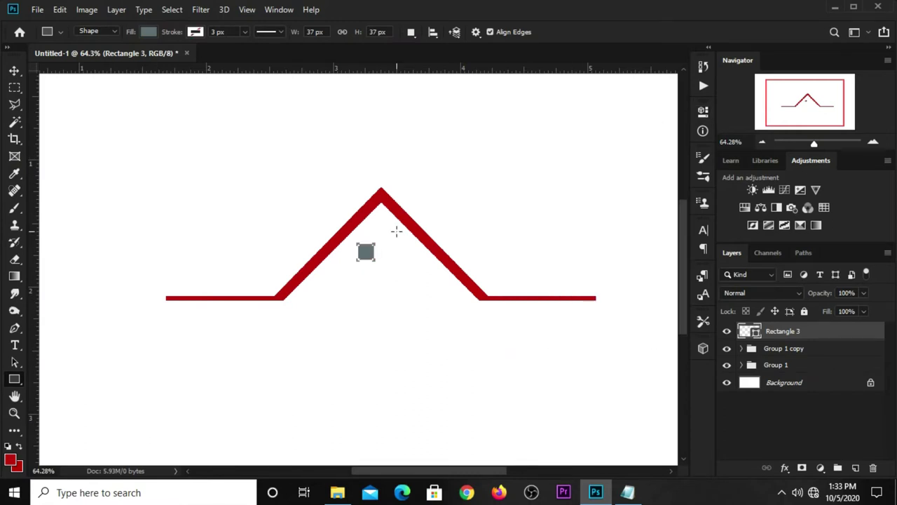
Step: Duplicate the grey square to its right and align the pair
key(v)
scroll(387, 253, up, 3)
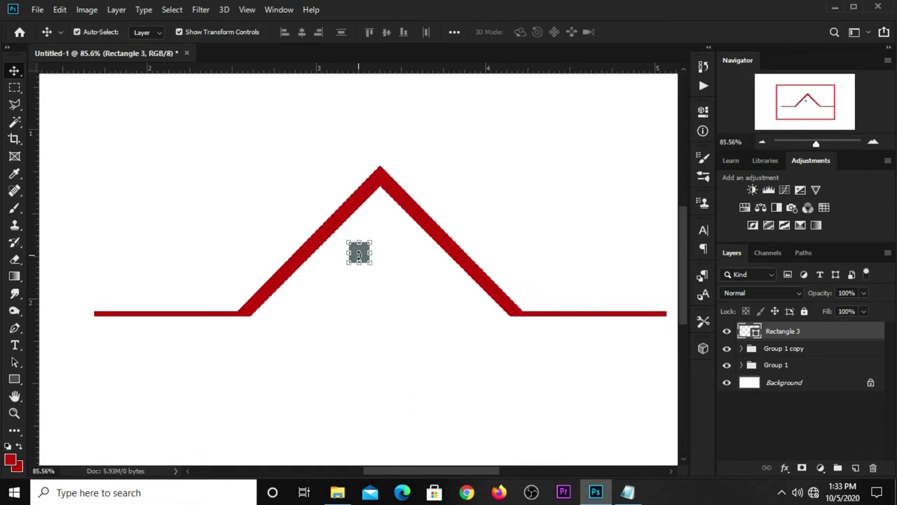
drag(370, 255, 375, 253)
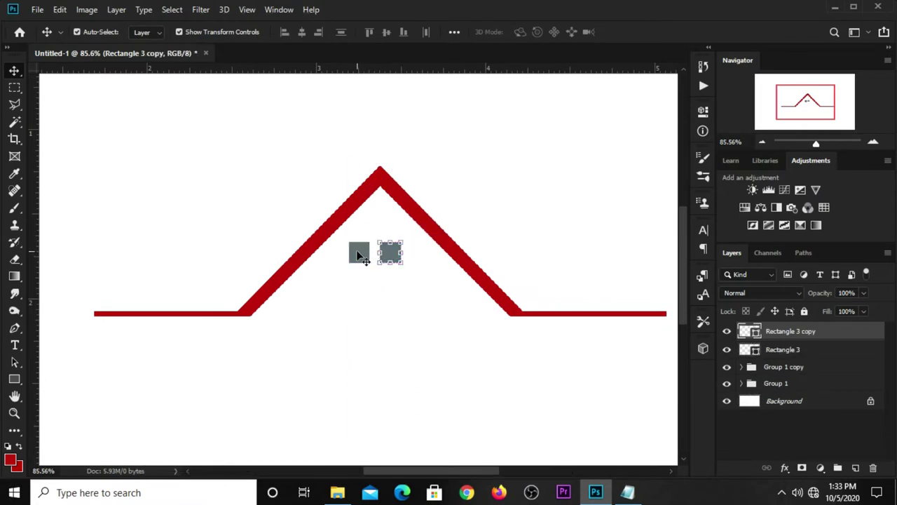
click(358, 255)
drag(358, 255, 363, 255)
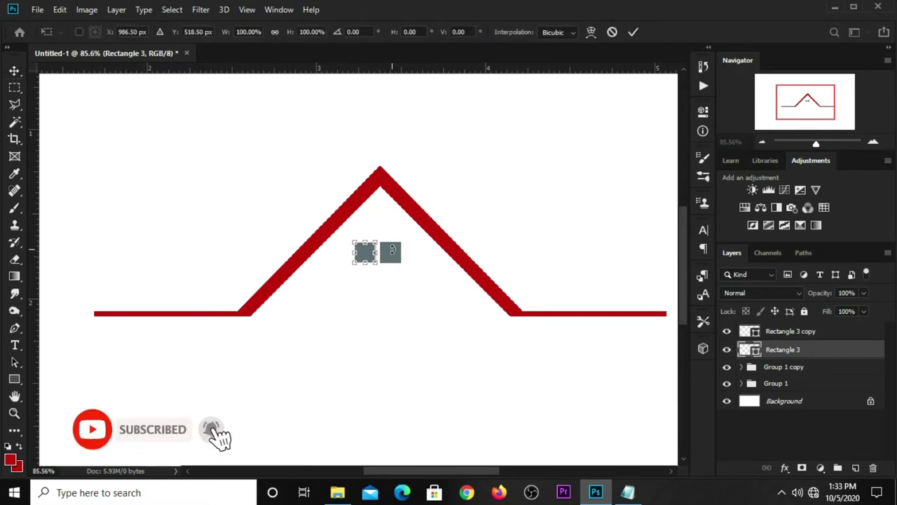
Step: Select both squares and try duplicating them below, undoing the misplaced copies
click(457, 203)
click(398, 257)
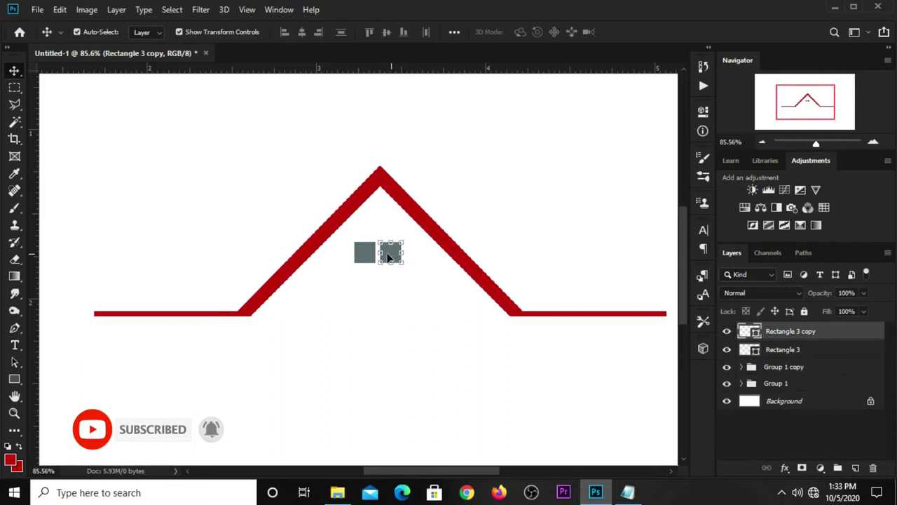
click(363, 259)
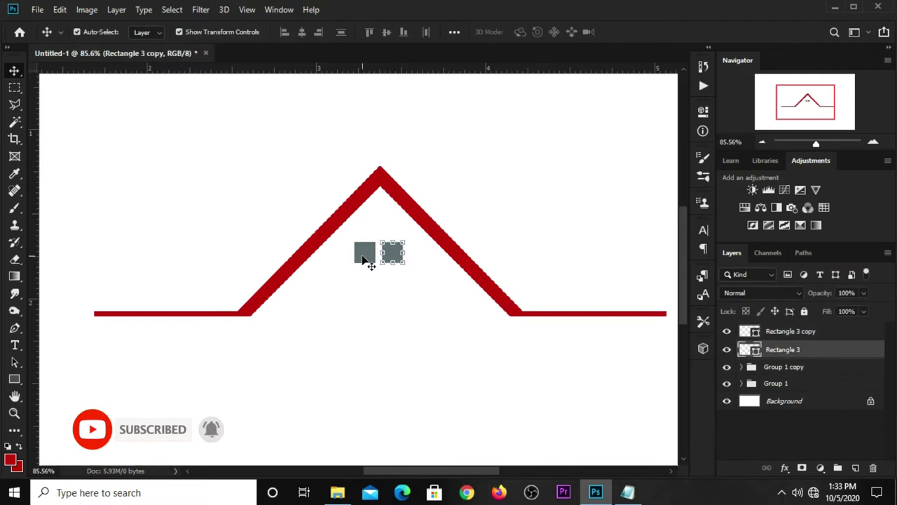
shift+click(399, 258)
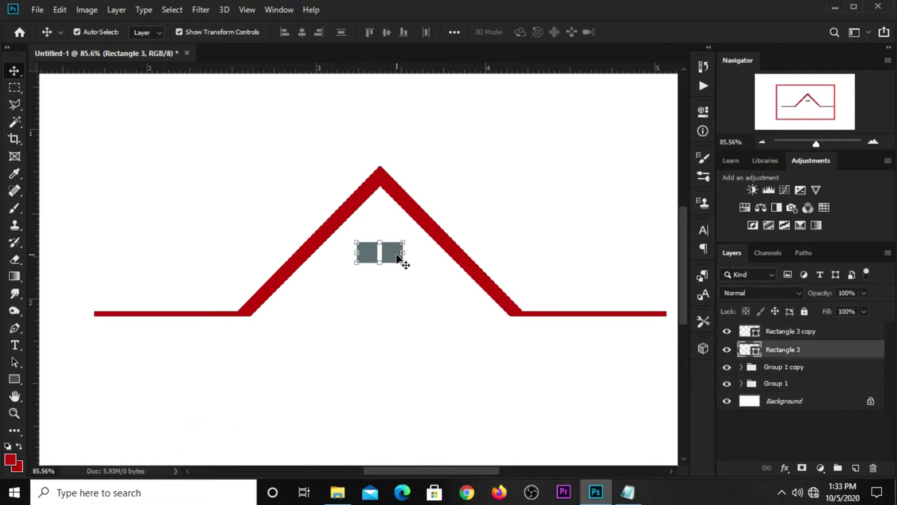
drag(386, 255, 393, 292)
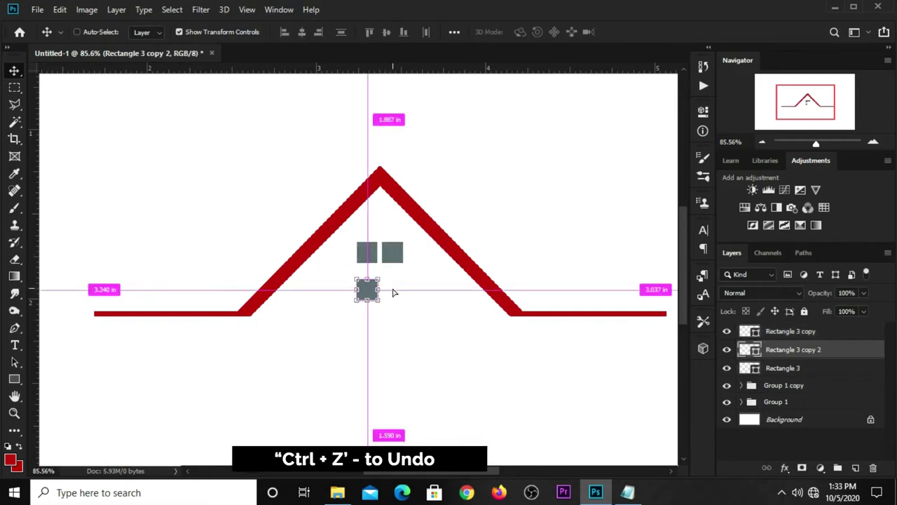
key(ctrl+z)
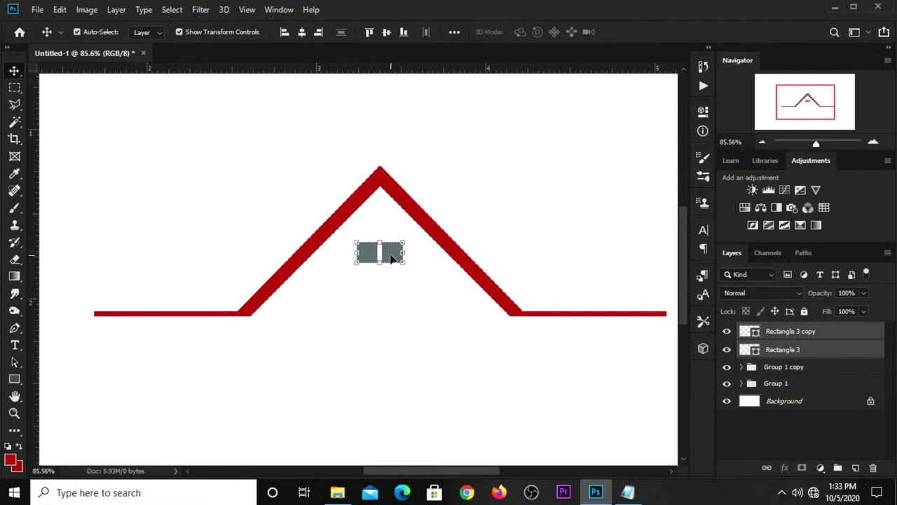
drag(389, 256, 391, 280)
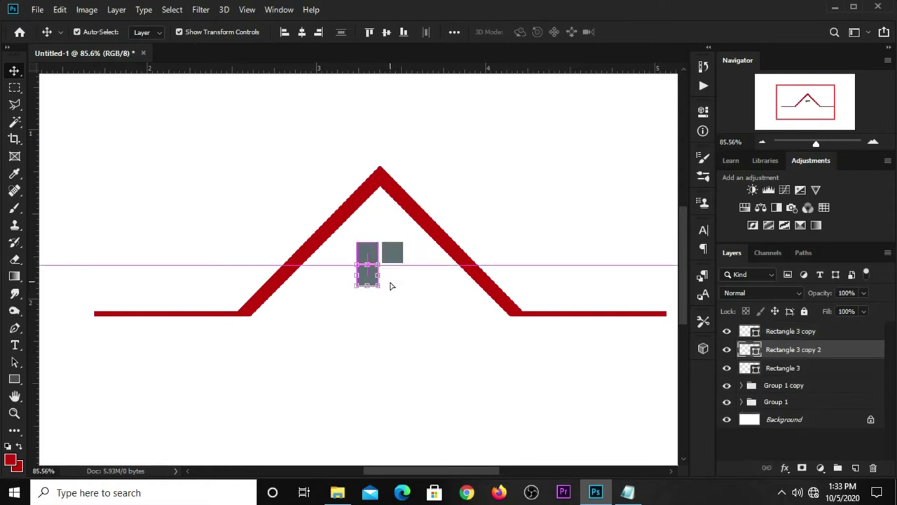
key(ctrl+z)
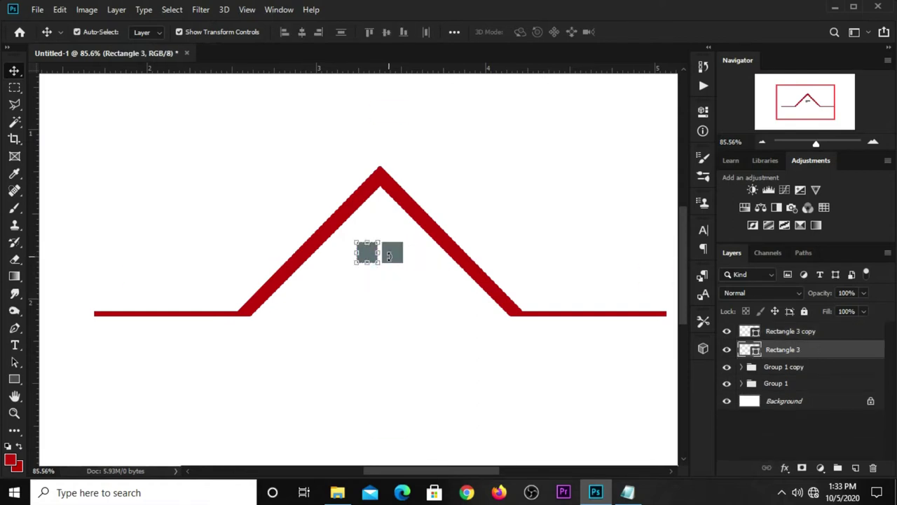
Step: Duplicate the square pair, place the copies just below, and select all four squares
shift+click(800, 338)
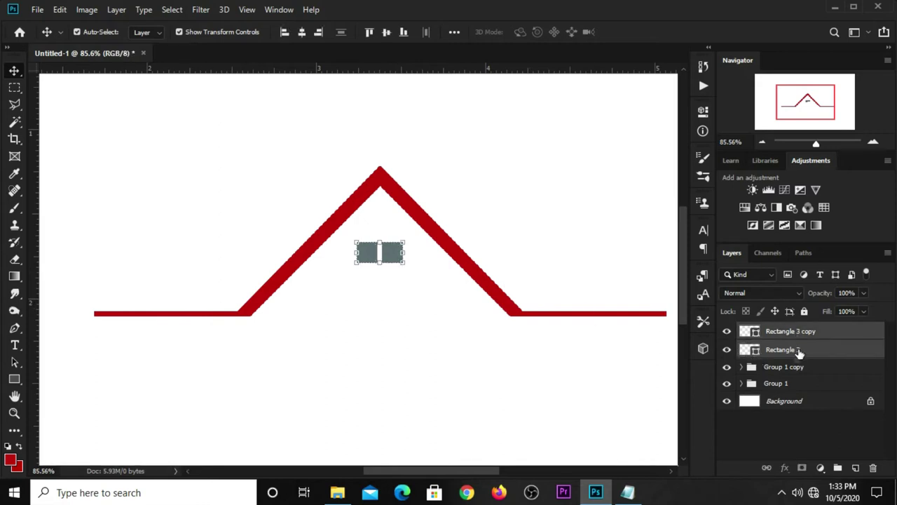
key(ctrl+j)
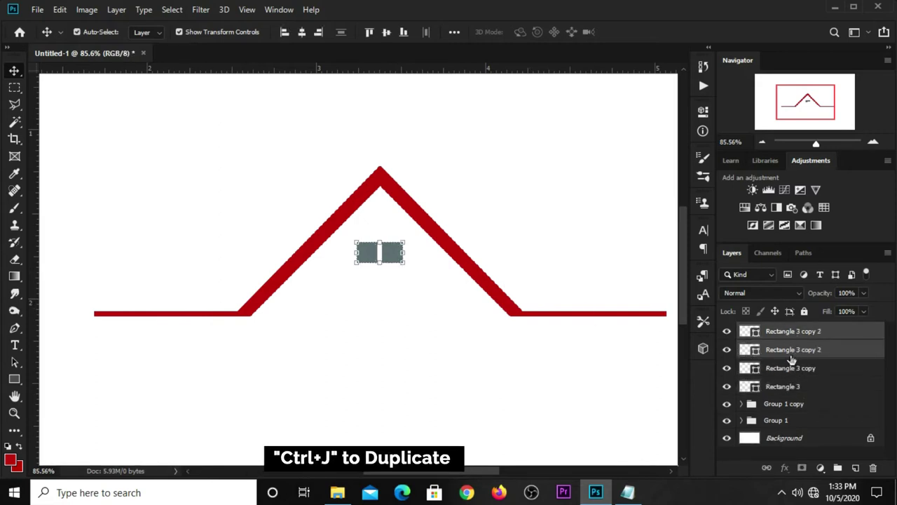
mouse_move(391, 259)
mouse_down()
mouse_move(386, 278)
mouse_move(390, 243)
mouse_up()
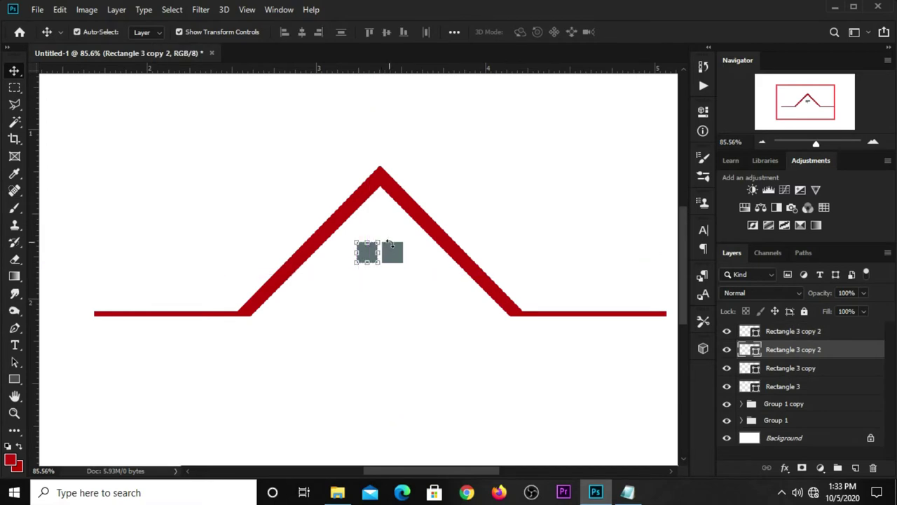
shift+click(783, 334)
key(ctrl+t)
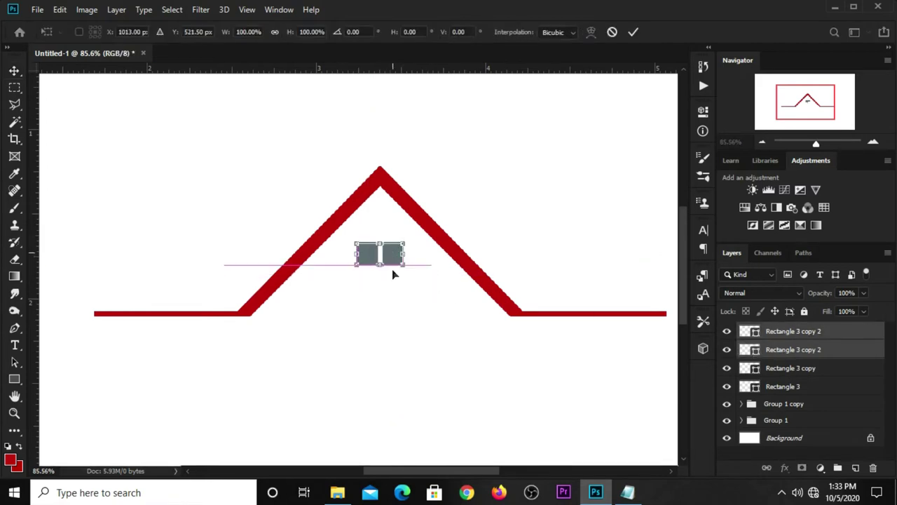
drag(392, 274, 395, 282)
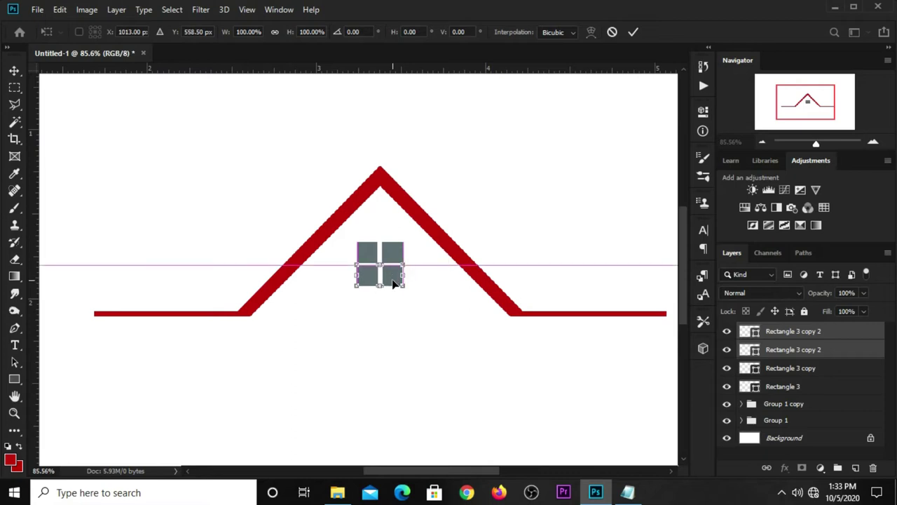
key(Down)
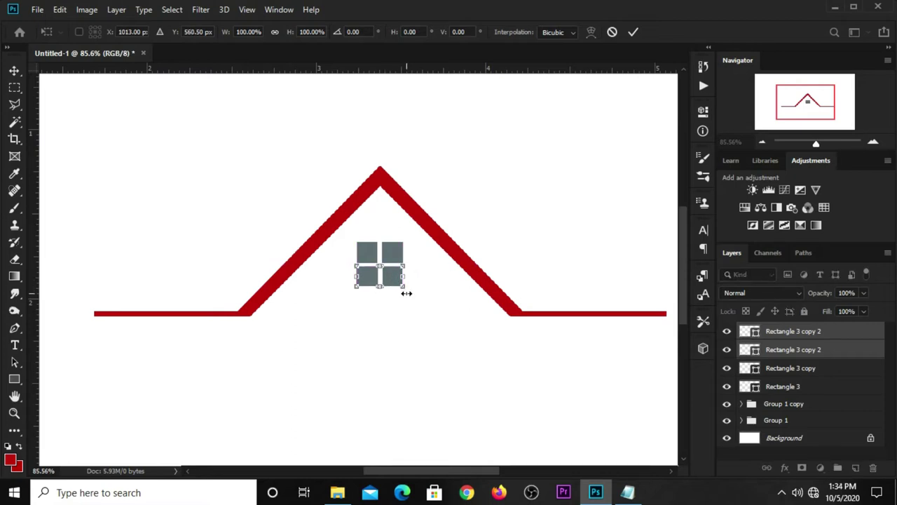
key(Return)
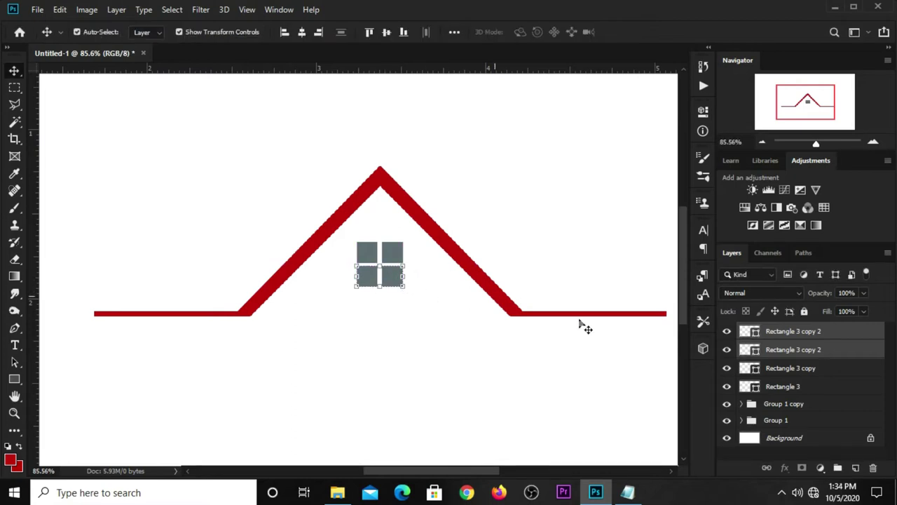
shift+click(778, 387)
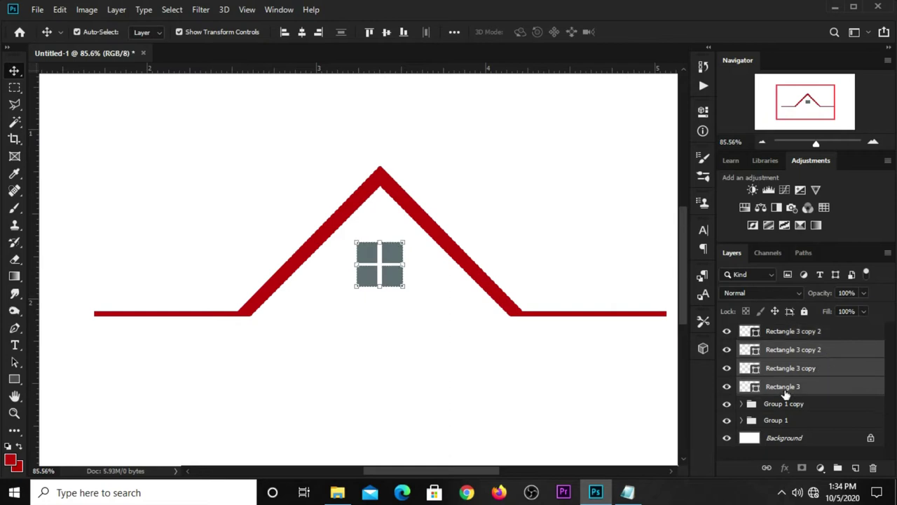
shift+click(796, 334)
Step: Group the four grey squares as the window and shift it slightly lower under the roof
key(ctrl+g)
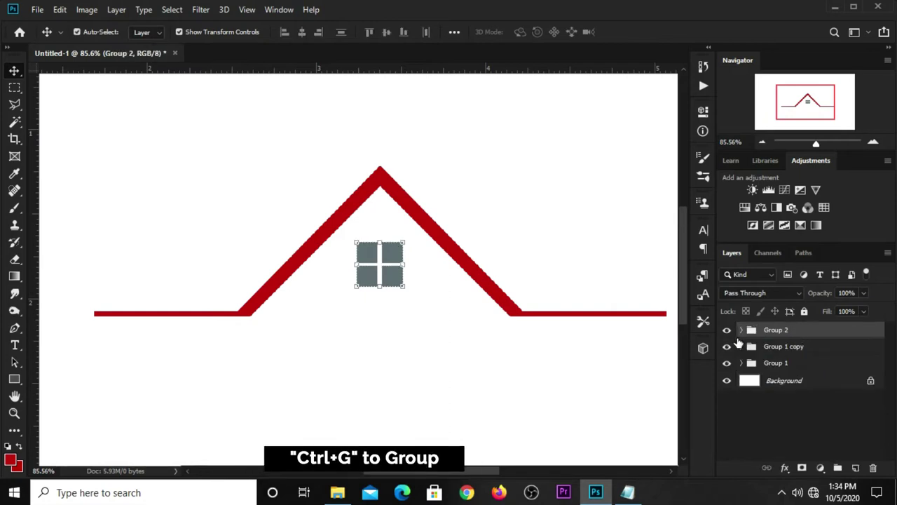
click(727, 330)
key(ctrl+t)
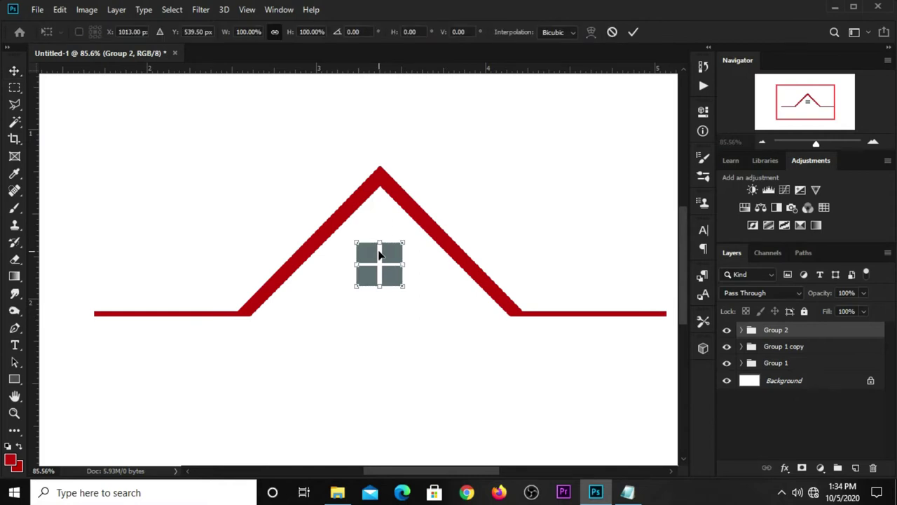
drag(388, 260, 391, 274)
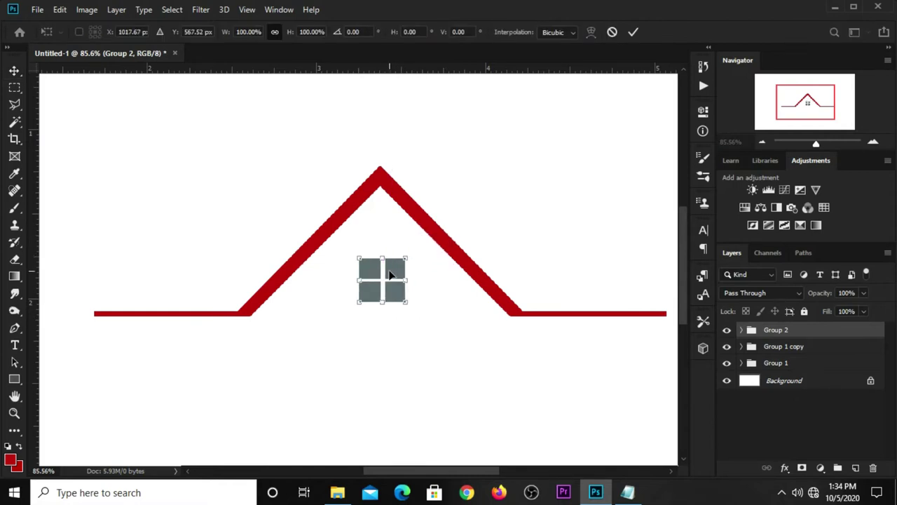
key(Up)
key(Up)
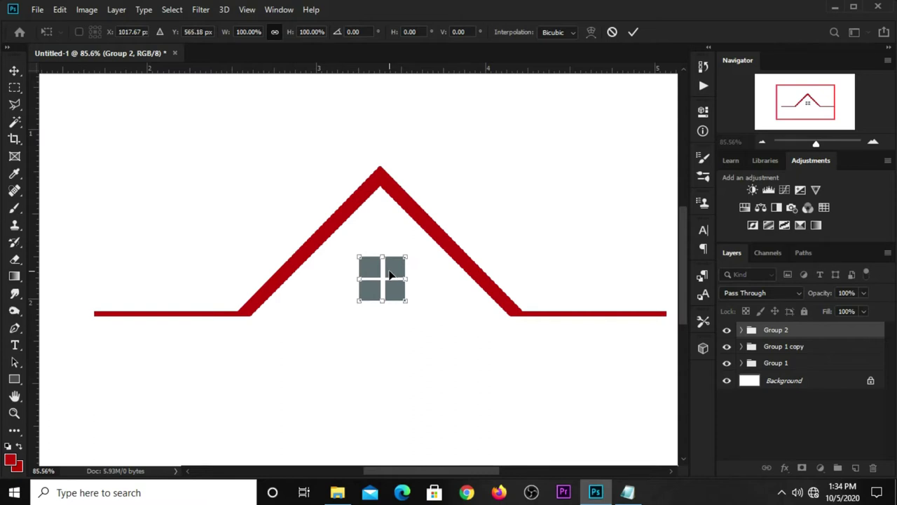
key(Return)
key(ctrl+minus)
key(ctrl+minus)
key(ctrl+minus)
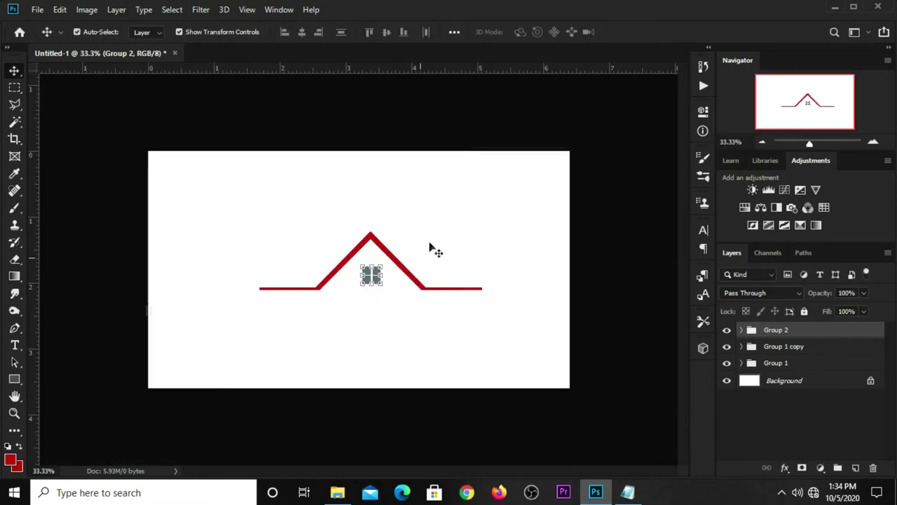
click(421, 114)
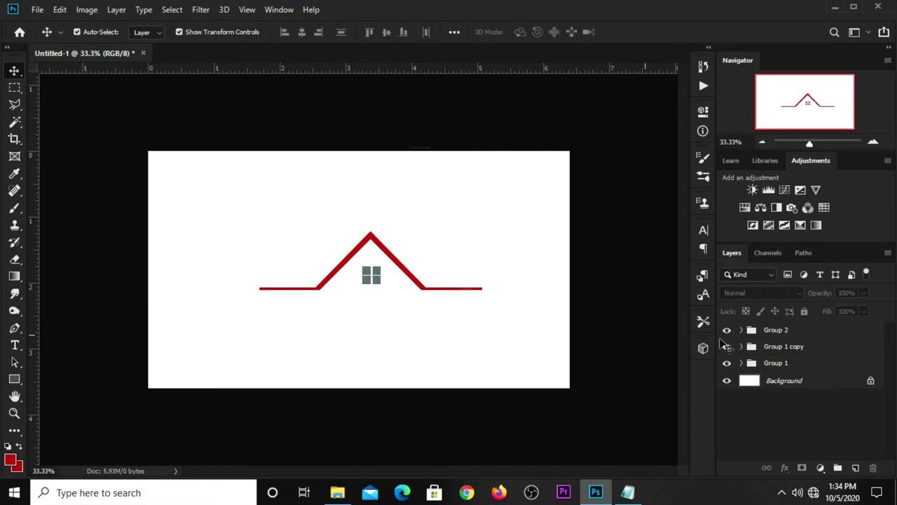
Step: Group both red roof halves and shrink the roof group to about 85% of its size
click(768, 366)
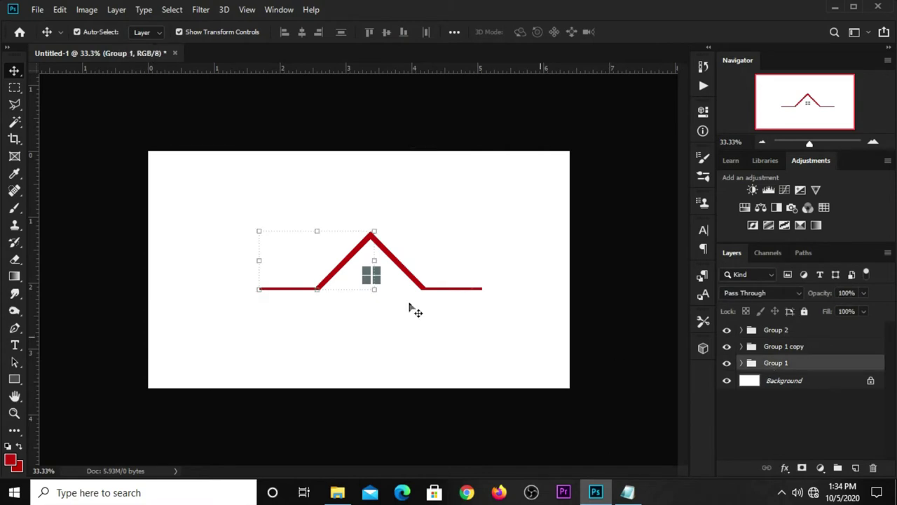
click(804, 350)
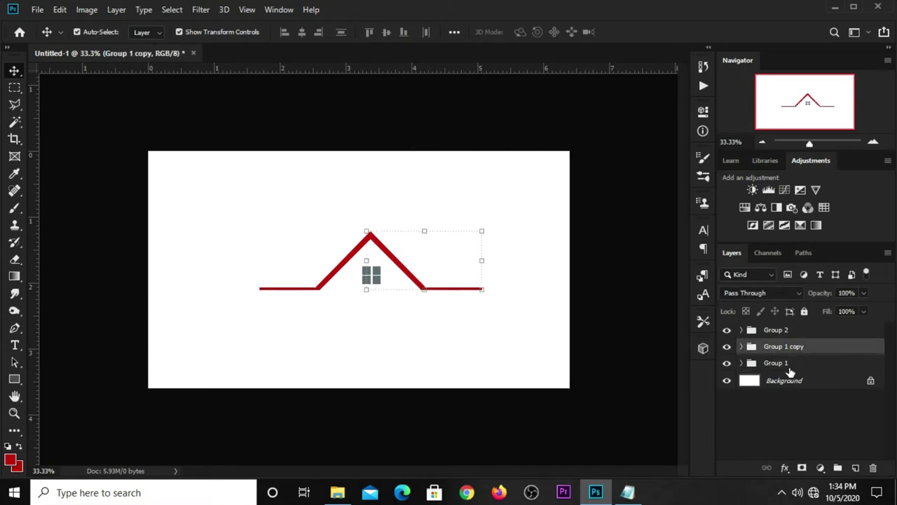
shift+click(788, 363)
key(ctrl+g)
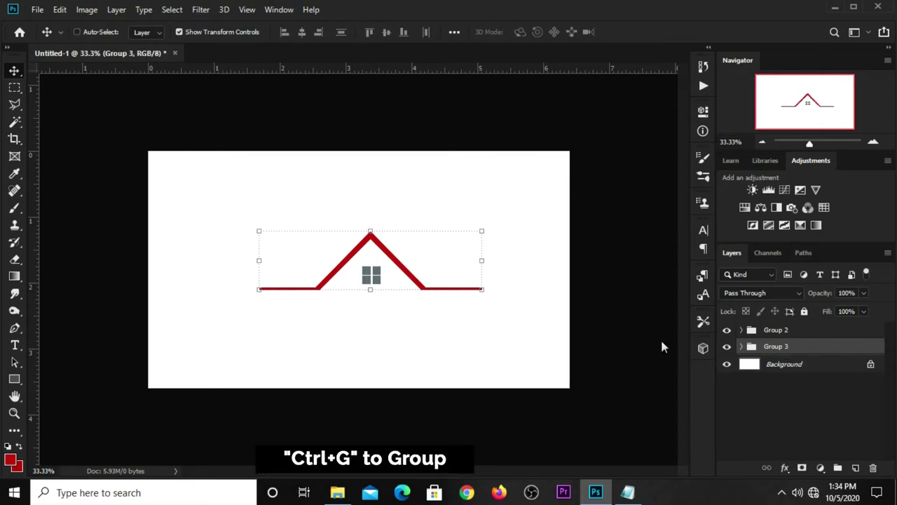
click(726, 346)
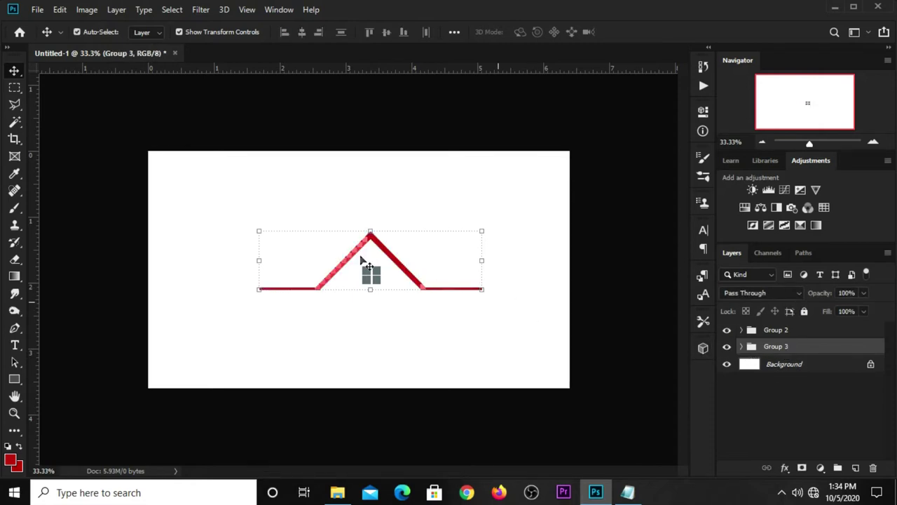
scroll(361, 257, up, 1)
scroll(379, 214, up, 1)
key(ctrl+t)
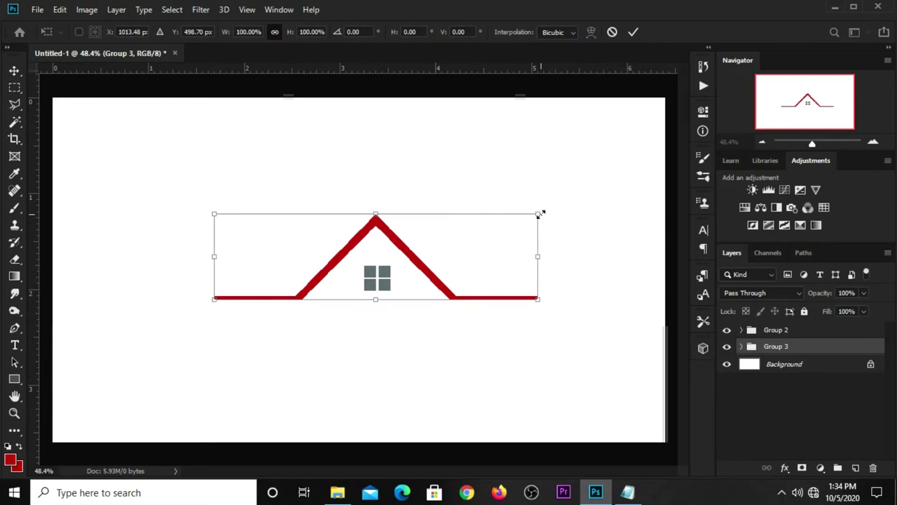
drag(540, 213, 486, 234)
key(Return)
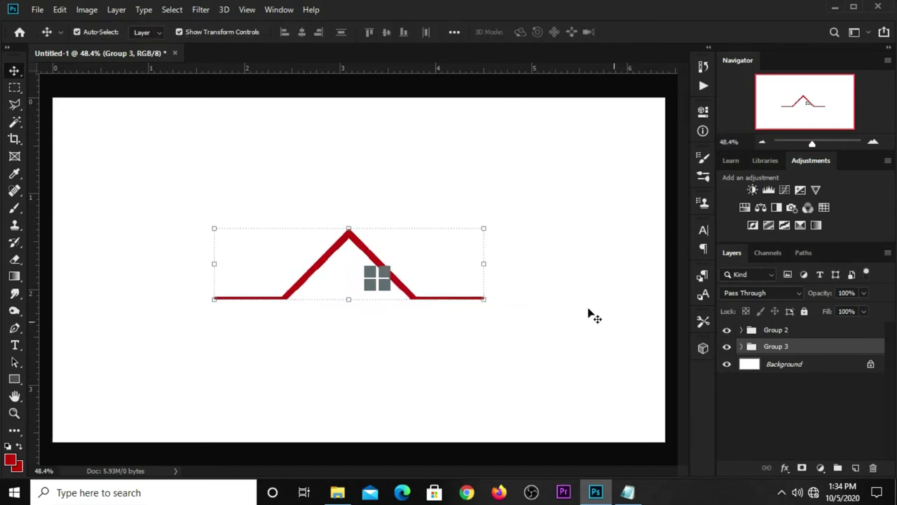
Step: Move the window group beneath the roof peak, nudging it up two pixels, then deselect
click(774, 330)
scroll(377, 275, up, 1)
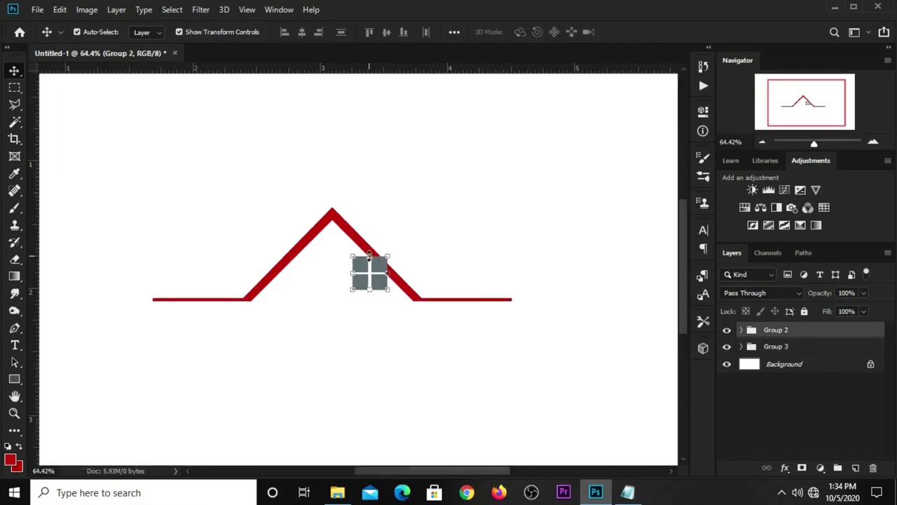
key(ctrl+t)
mouse_move(373, 266)
mouse_down()
mouse_move(337, 280)
mouse_move(344, 272)
mouse_up()
scroll(337, 281, up, 2)
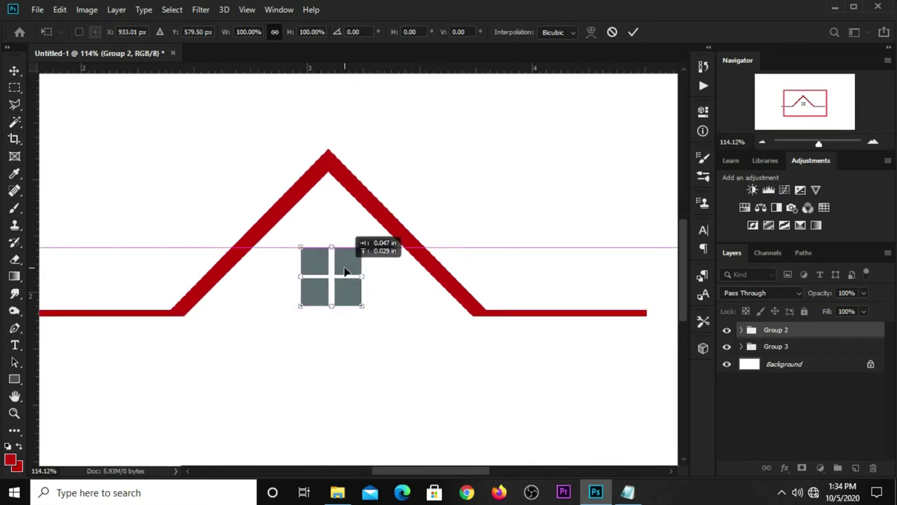
drag(344, 272, 344, 272)
key(Up)
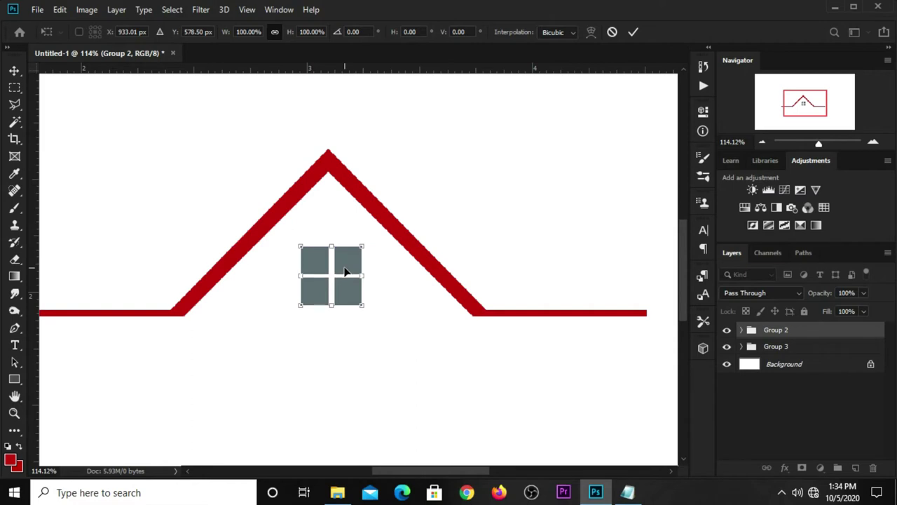
key(Up)
scroll(344, 272, down, 3)
key(Return)
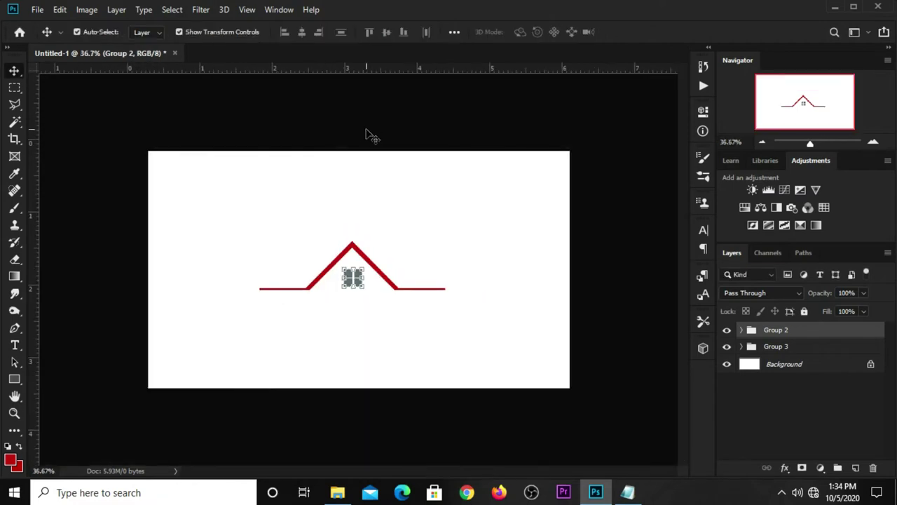
scroll(365, 135, up, 1)
click(375, 117)
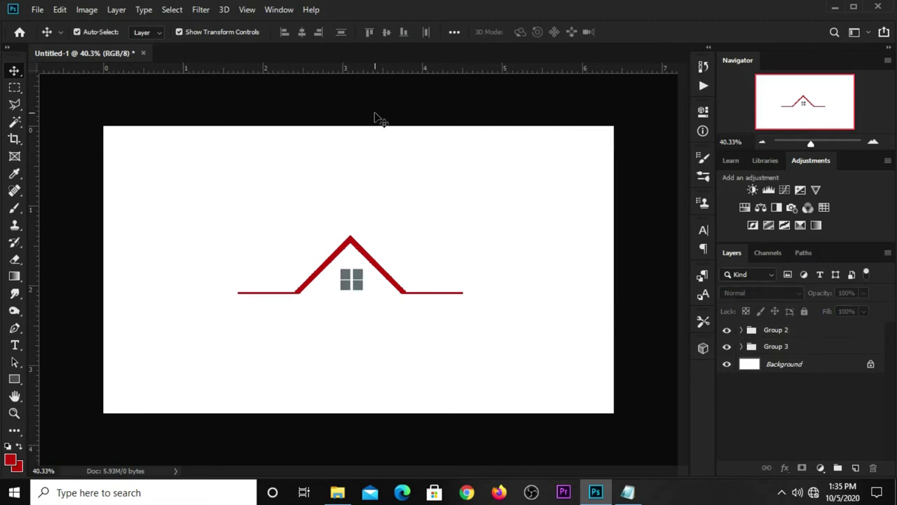
scroll(292, 311, up, 1)
scroll(291, 311, up, 2)
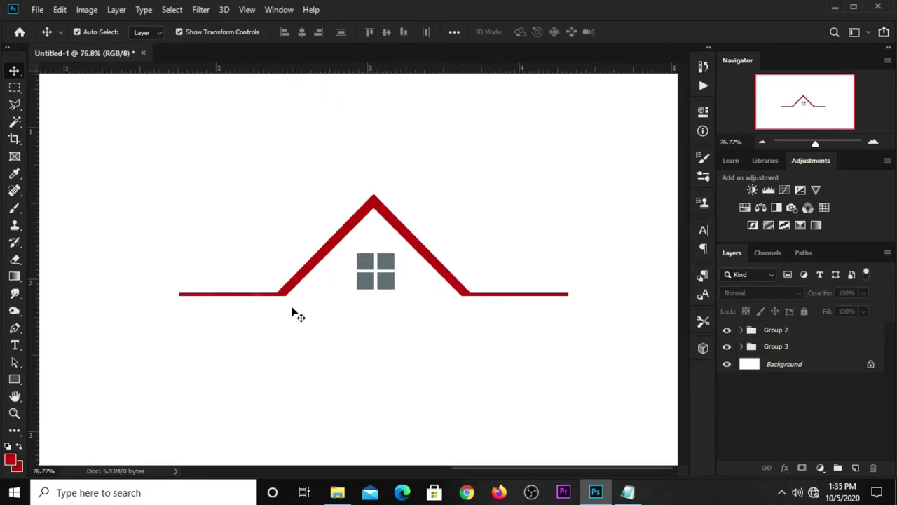
scroll(293, 311, up, 1)
scroll(292, 311, up, 1)
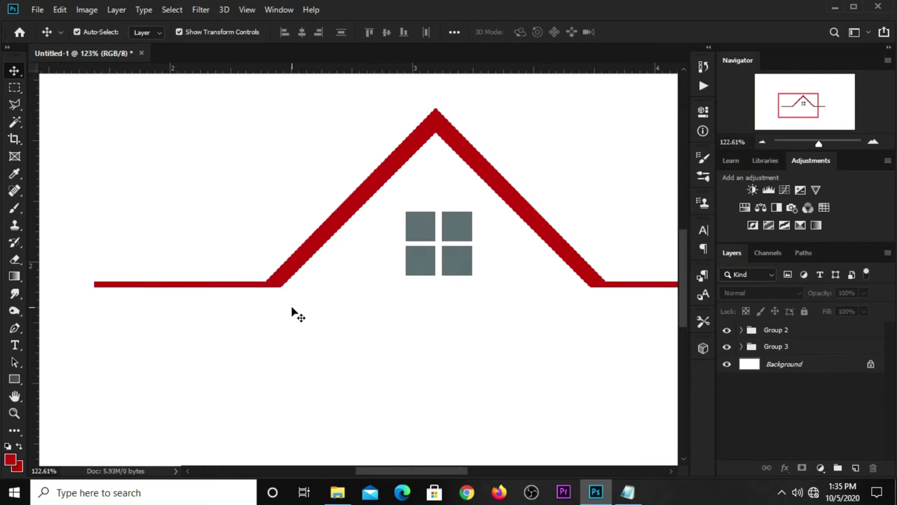
scroll(291, 295, down, 3)
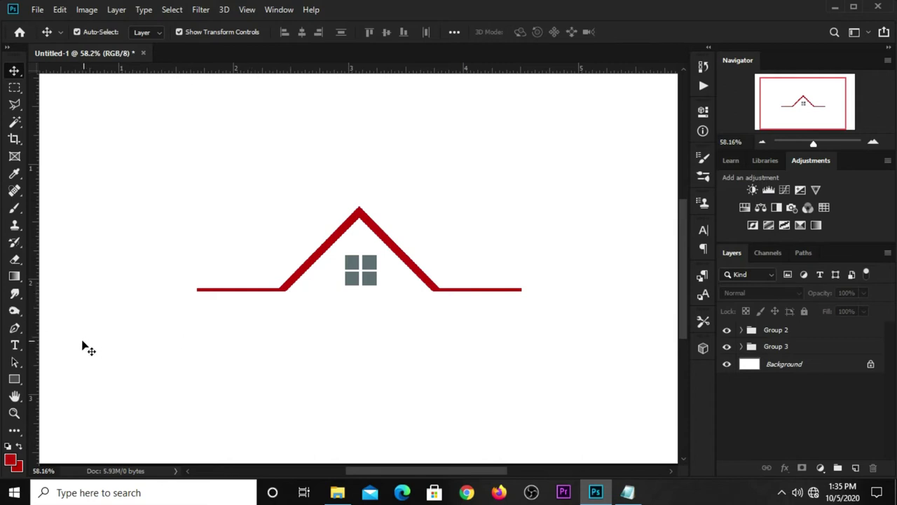
Step: Draw a thin 208 × 25 px rectangle left of the roof peak, filled grey with no stroke
click(14, 380)
click(54, 380)
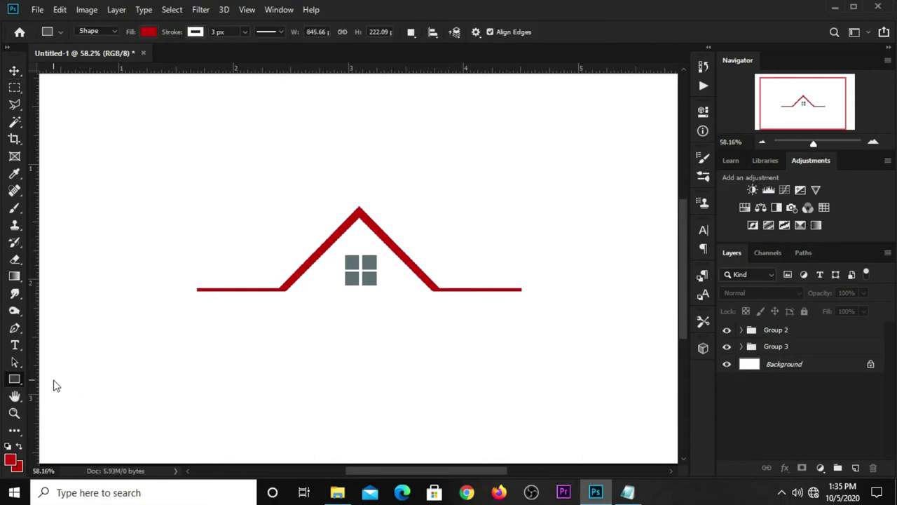
scroll(231, 229, up, 2)
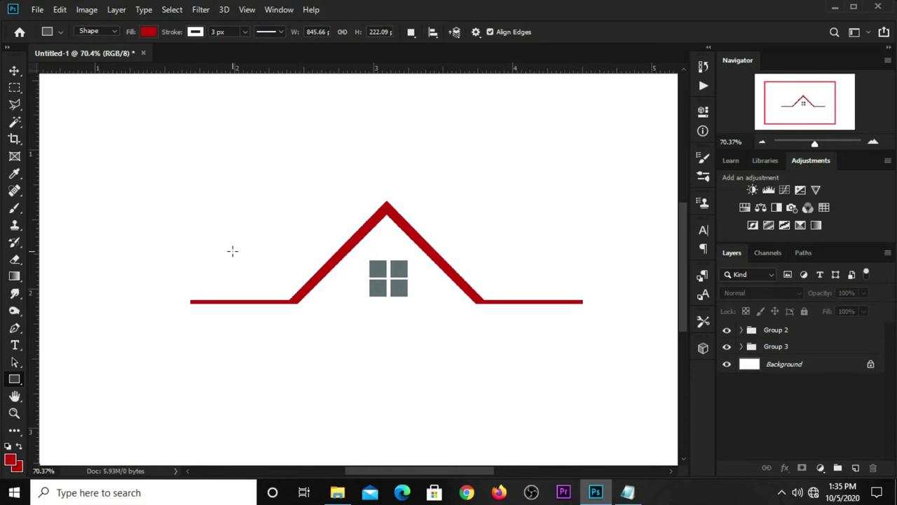
drag(189, 260, 283, 271)
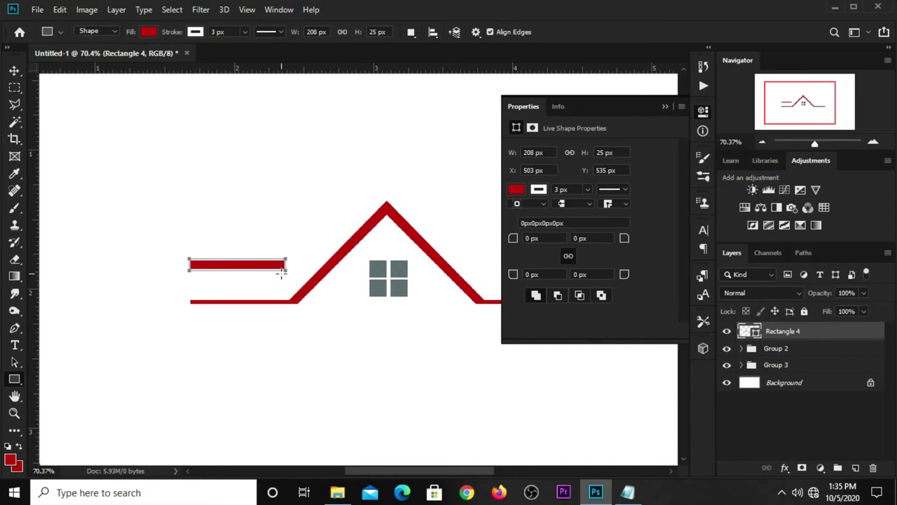
click(516, 190)
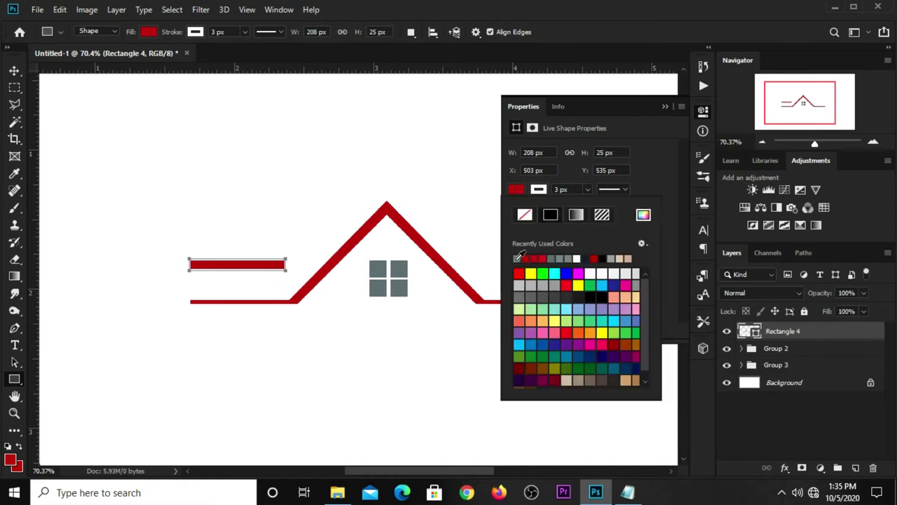
click(518, 258)
click(530, 220)
click(653, 128)
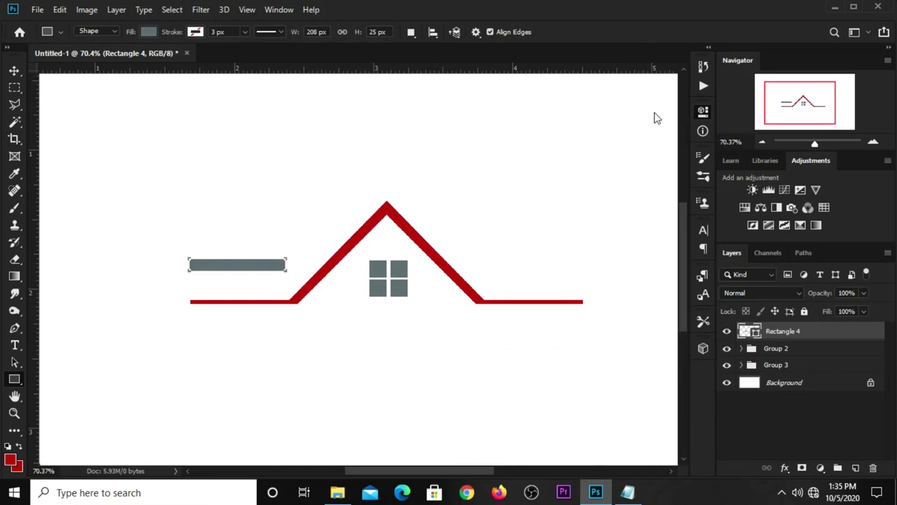
key(v)
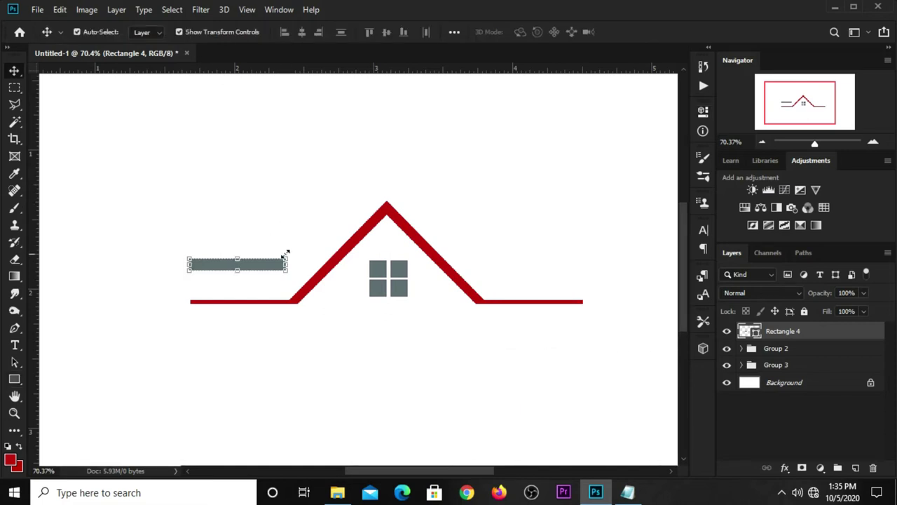
Step: Rotate the grey bar −45° and rest it on the baseline left of the roof
mouse_move(295, 258)
mouse_down()
mouse_move(281, 214)
mouse_move(298, 243)
mouse_up()
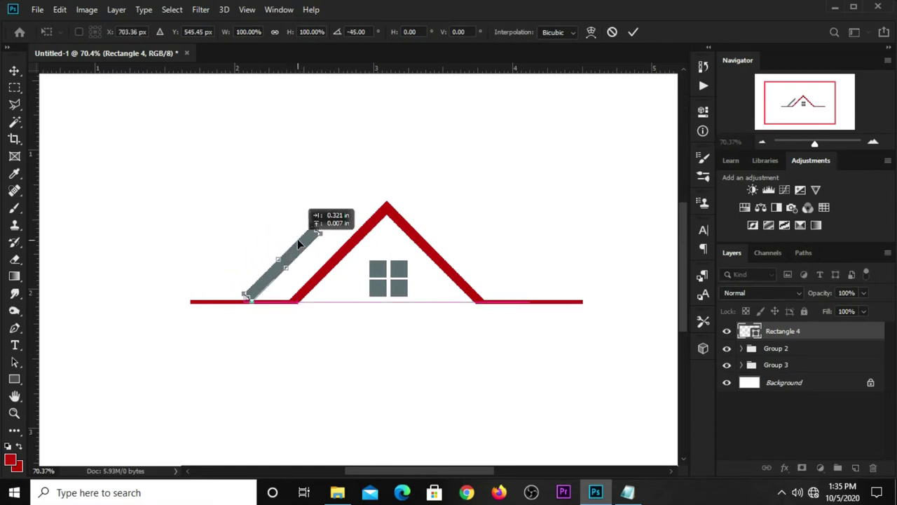
drag(298, 243, 293, 252)
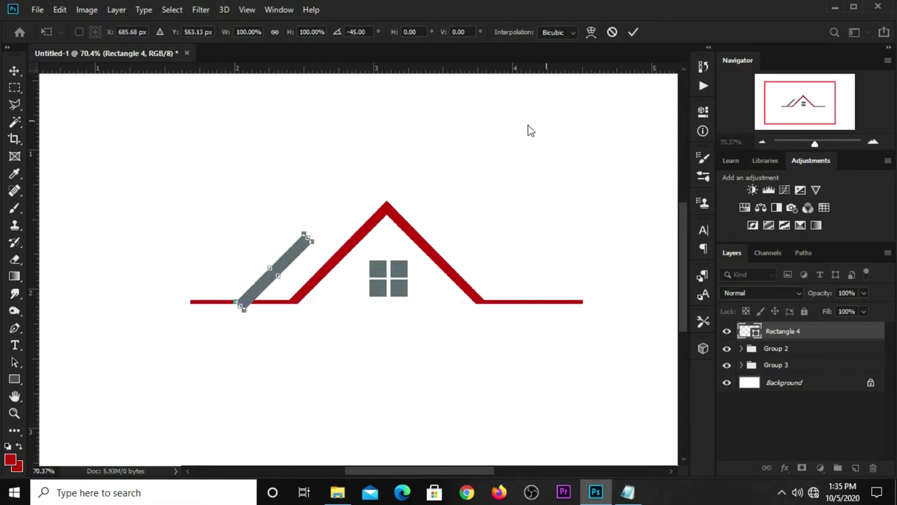
click(633, 32)
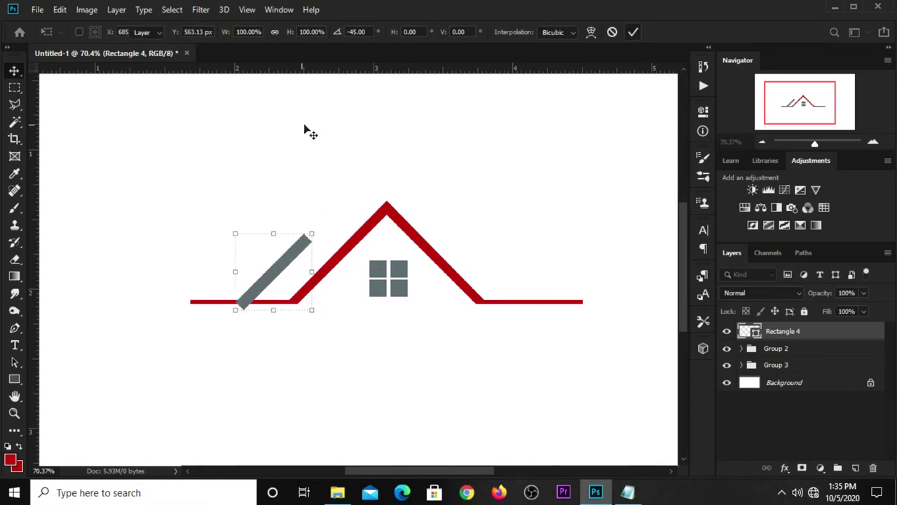
scroll(278, 272, up, 3)
click(278, 272)
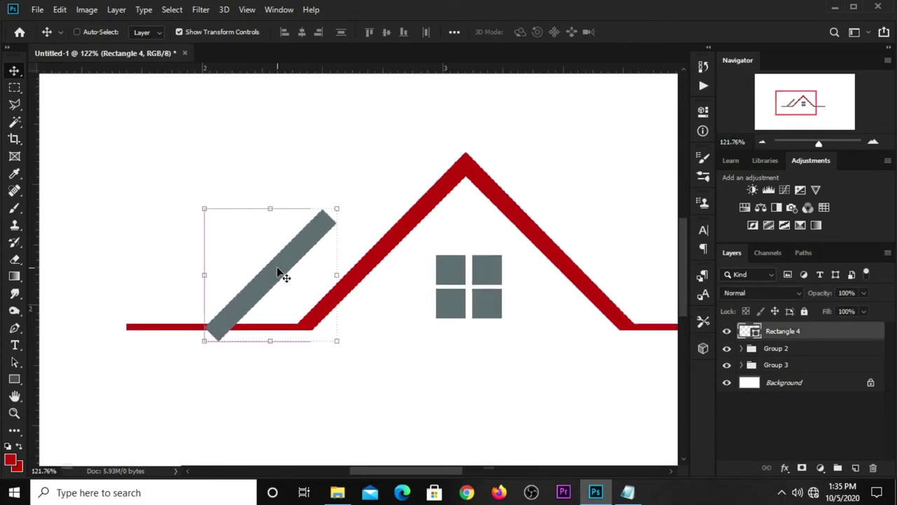
Step: Duplicate the grey beam and rotate the copy about −90.7° so the two beams meet in a peak
key(ctrl+j)
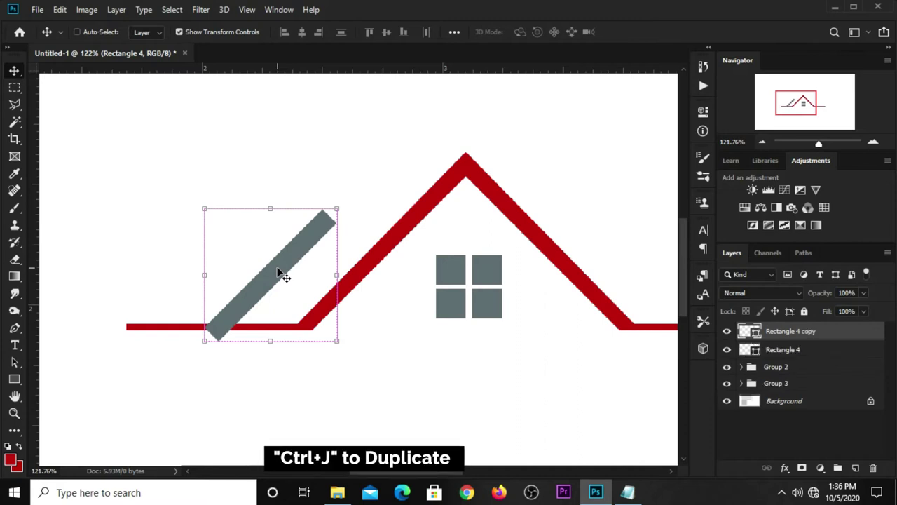
drag(269, 281, 309, 276)
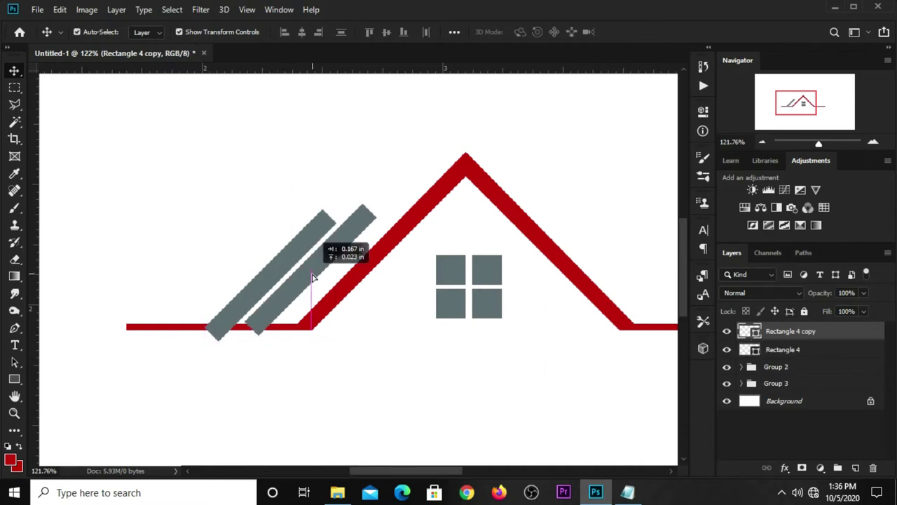
key(ctrl+t)
drag(253, 364, 402, 408)
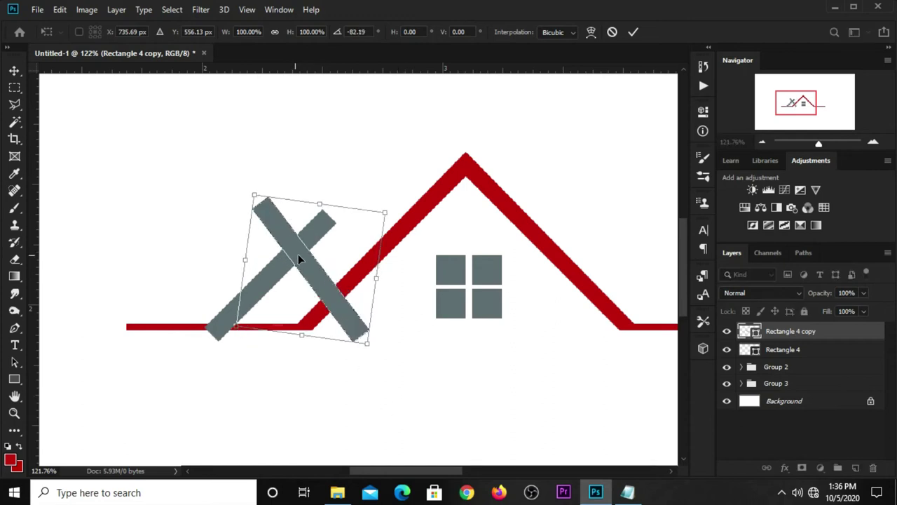
drag(299, 282, 360, 295)
drag(387, 193, 379, 190)
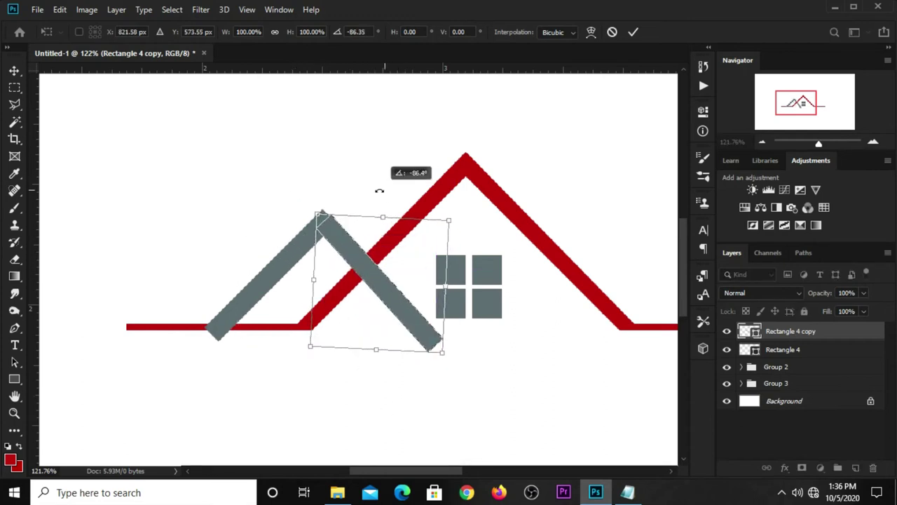
drag(336, 237, 333, 228)
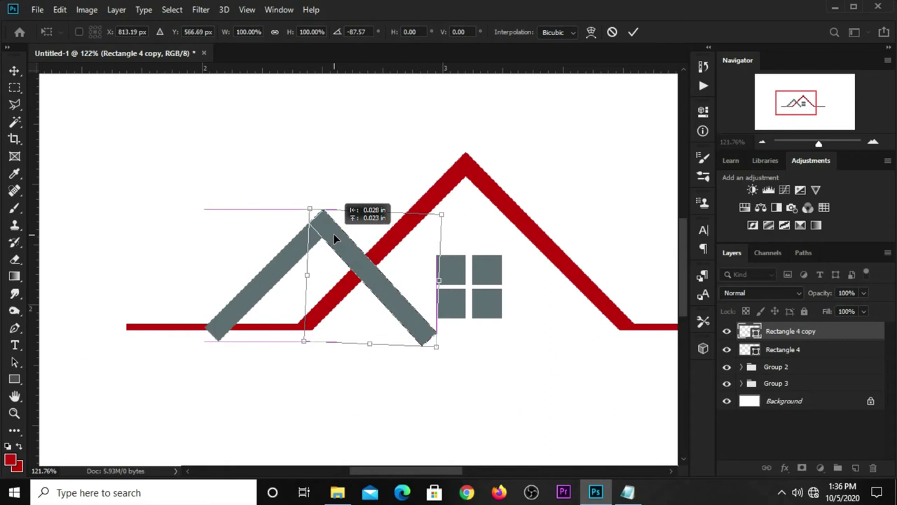
drag(458, 288, 459, 282)
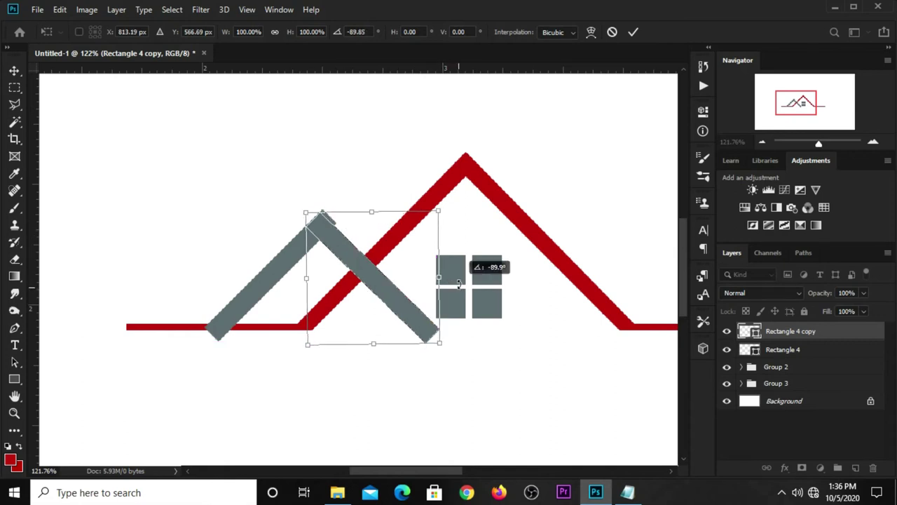
drag(337, 252, 340, 249)
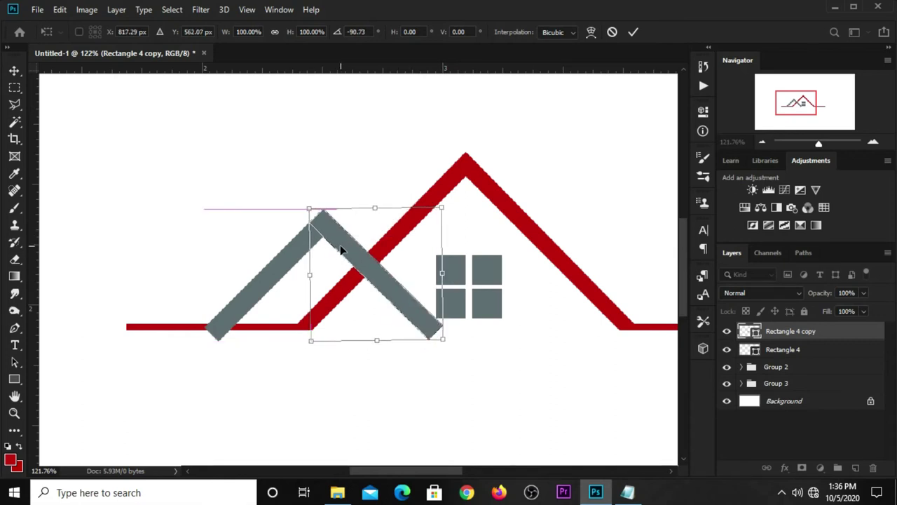
key(Return)
click(335, 250)
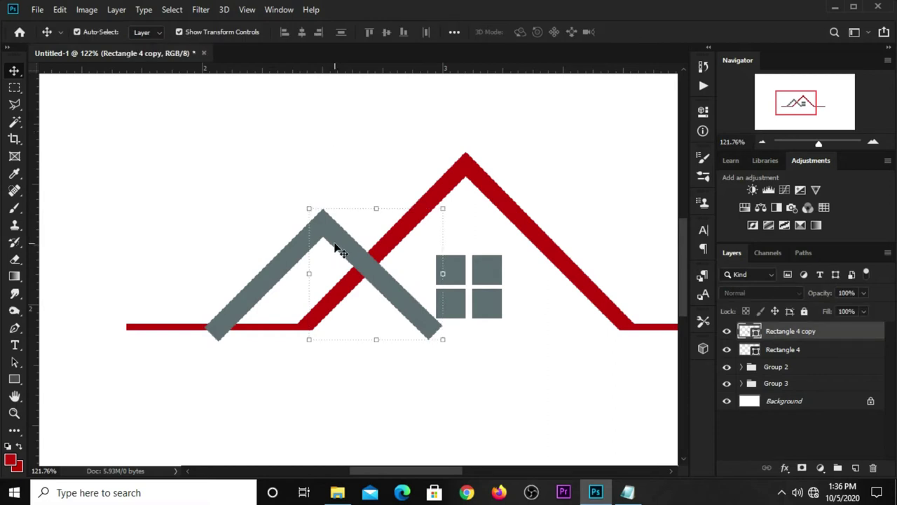
key(Up)
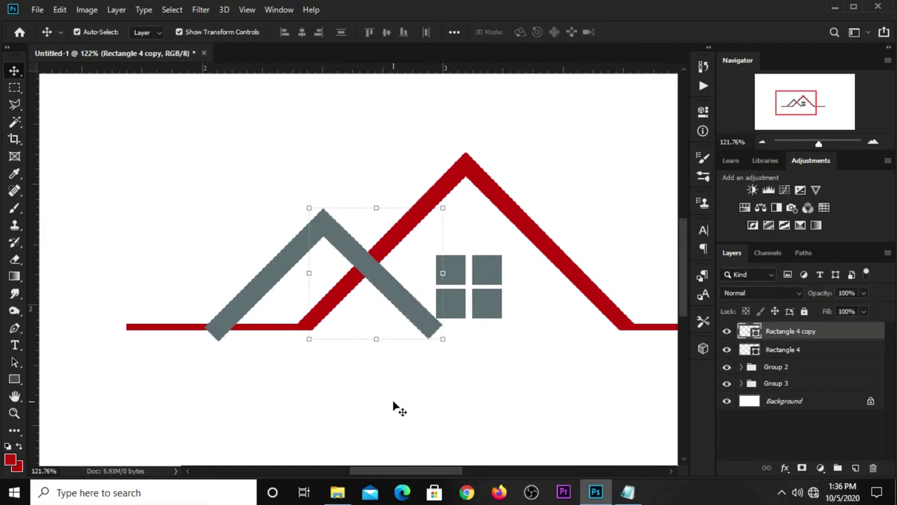
click(393, 407)
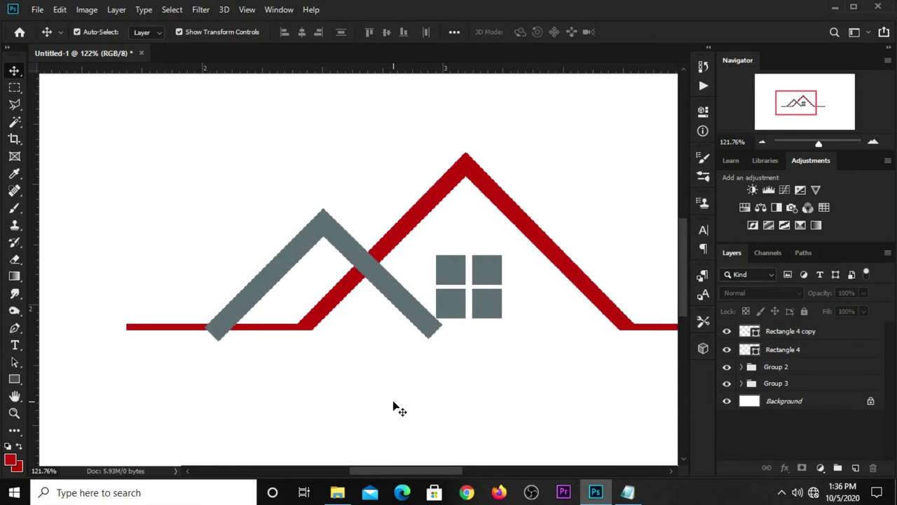
click(370, 275)
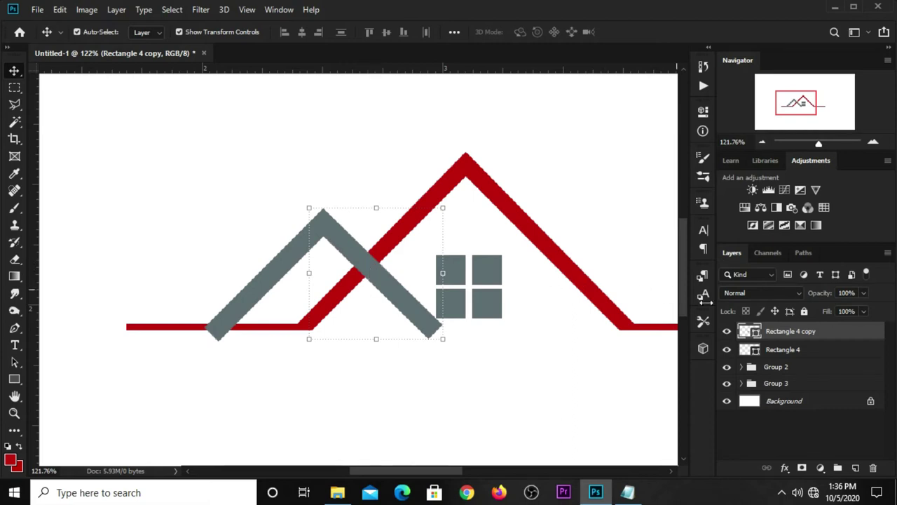
Step: Rasterize Rectangle 4 copy and delete its right leg below the red roofline
right_click(798, 335)
click(643, 202)
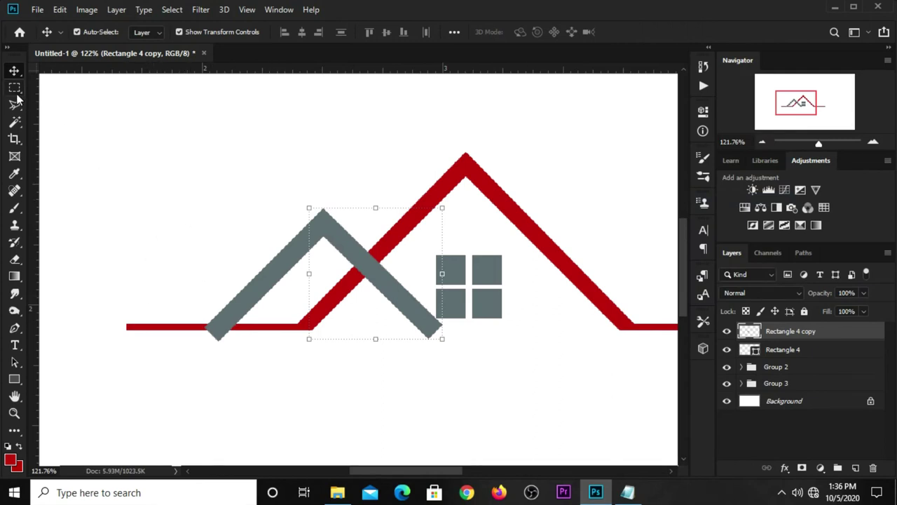
drag(17, 100, 65, 116)
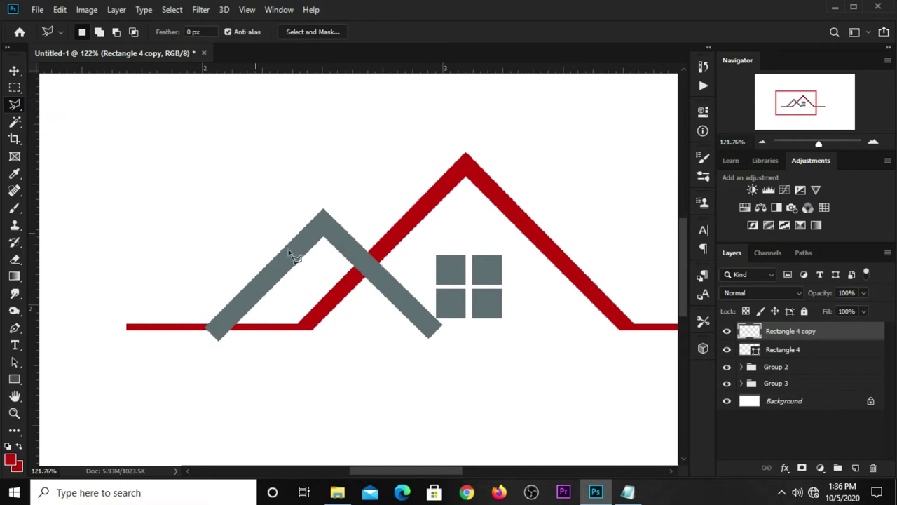
scroll(357, 280, up, 2)
click(330, 284)
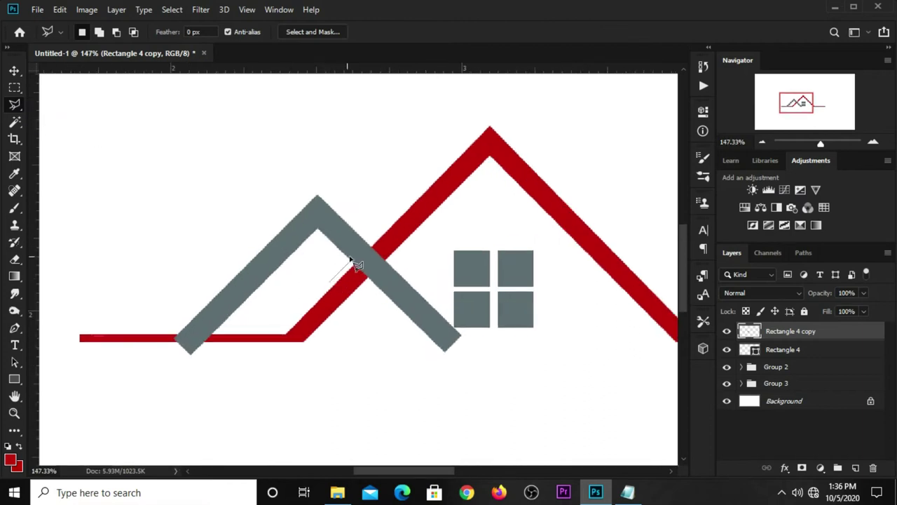
click(389, 224)
click(496, 300)
click(497, 368)
click(422, 405)
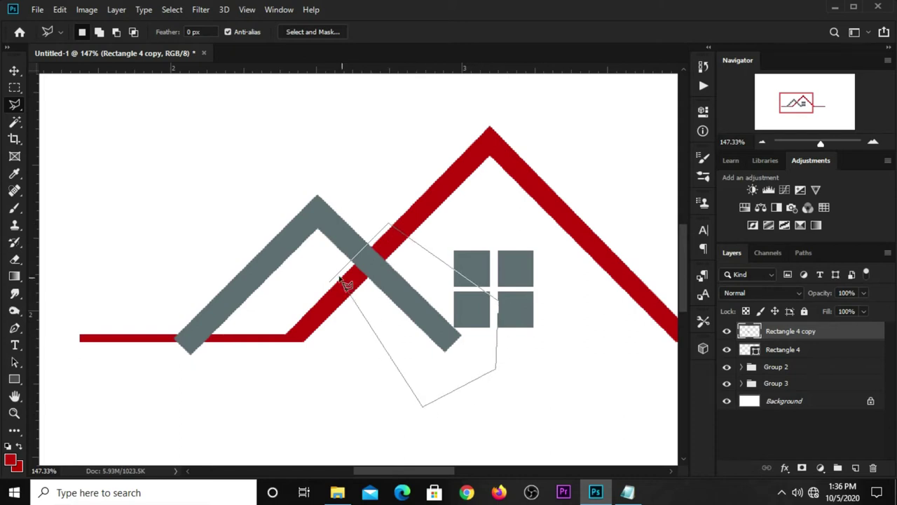
click(330, 281)
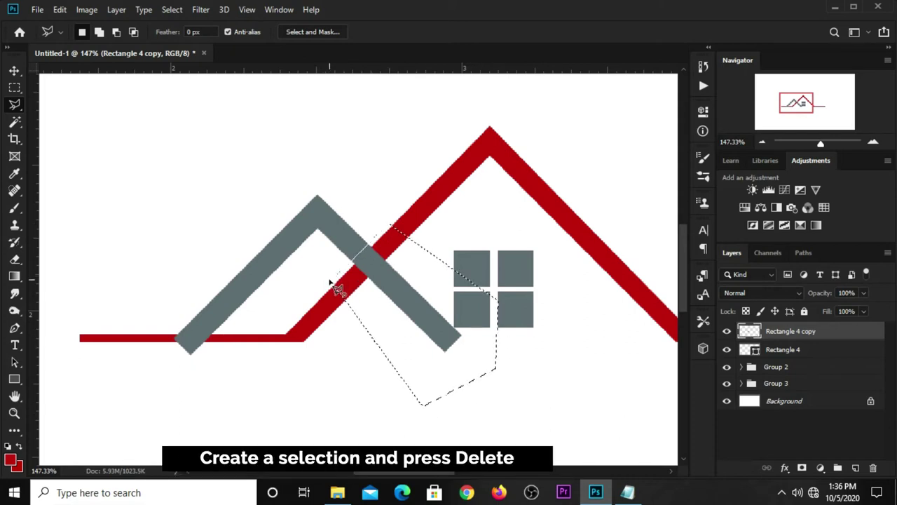
key(Delete)
key(ctrl+d)
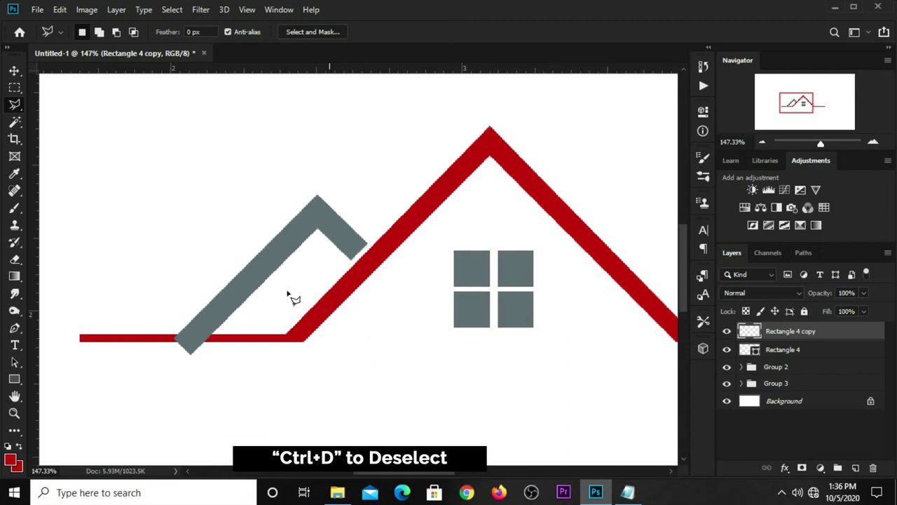
Step: Outline the left leg's bottom end with a polygonal selection for trimming
click(152, 327)
click(257, 326)
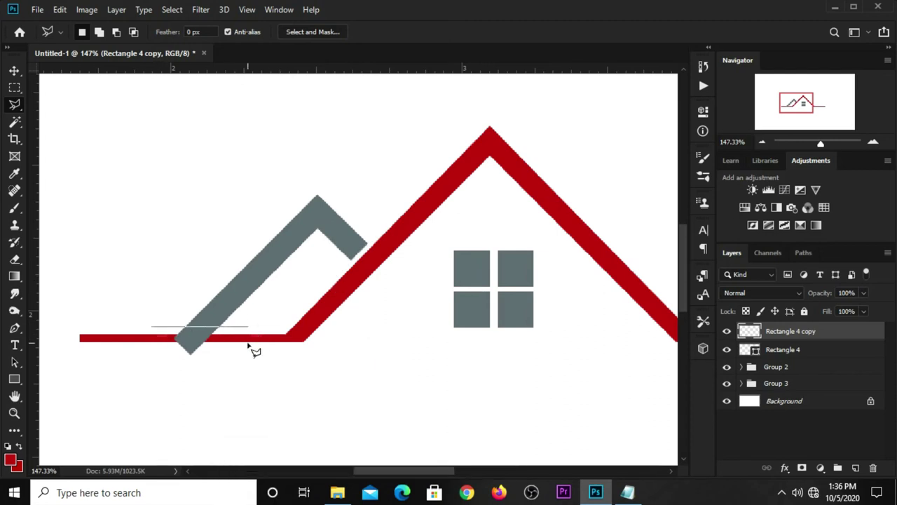
click(248, 397)
click(129, 408)
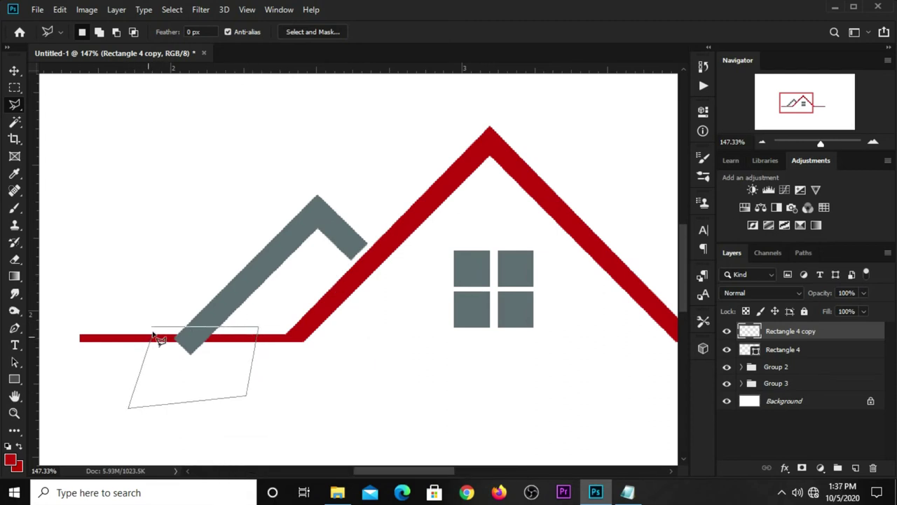
click(153, 328)
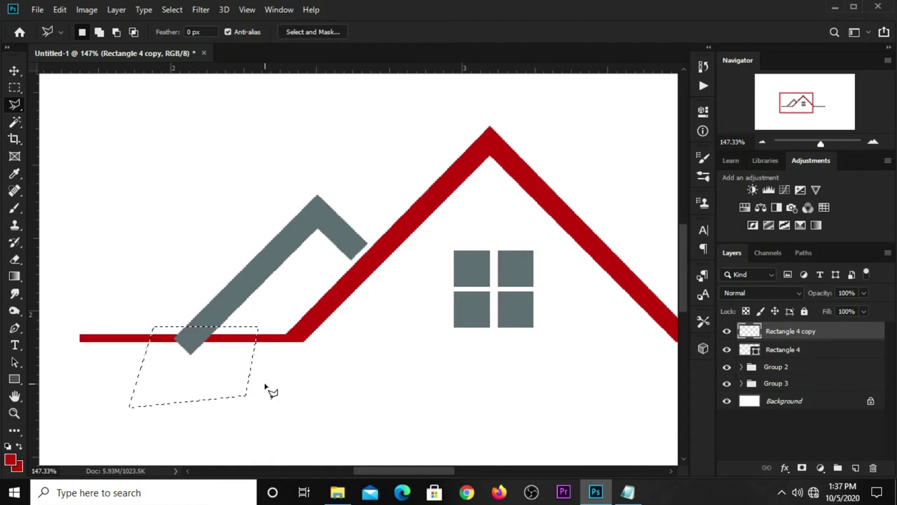
Step: Rasterize Rectangle 4 and delete the selected bottom so the left leg ends flat on the baseline
click(729, 332)
click(728, 332)
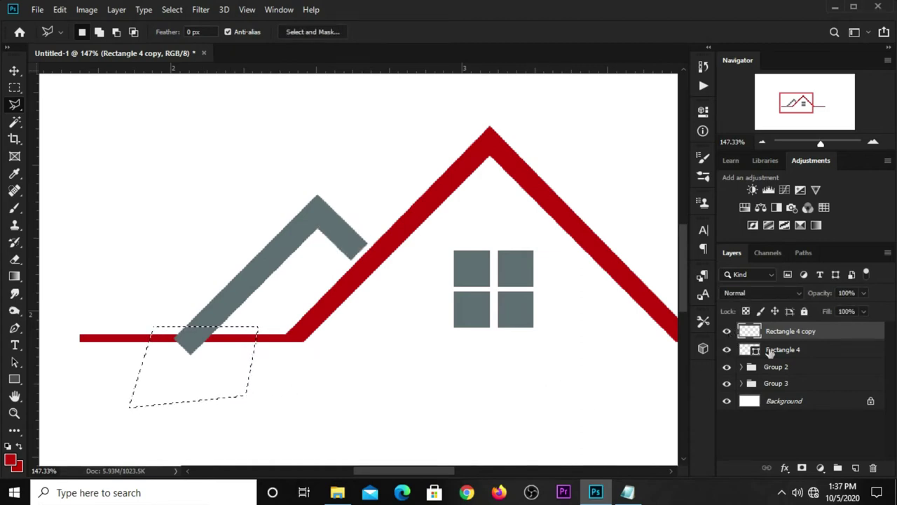
click(786, 354)
click(726, 350)
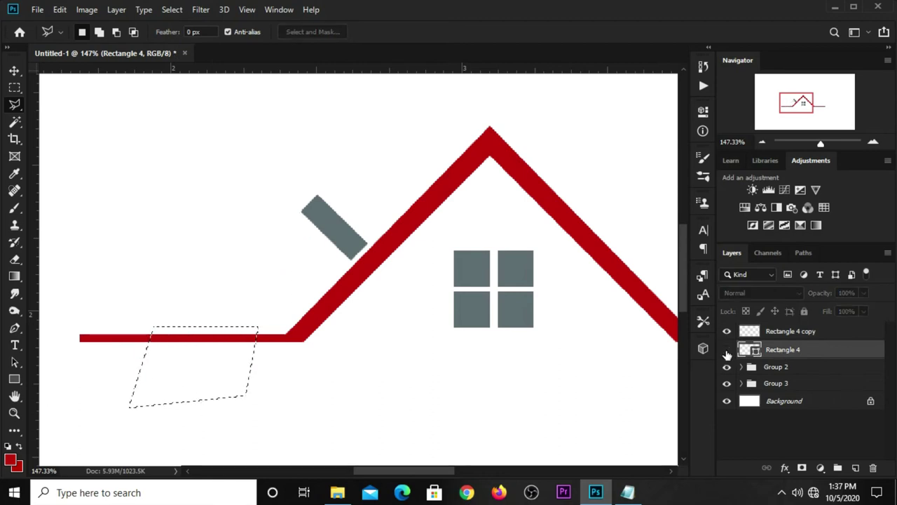
right_click(785, 350)
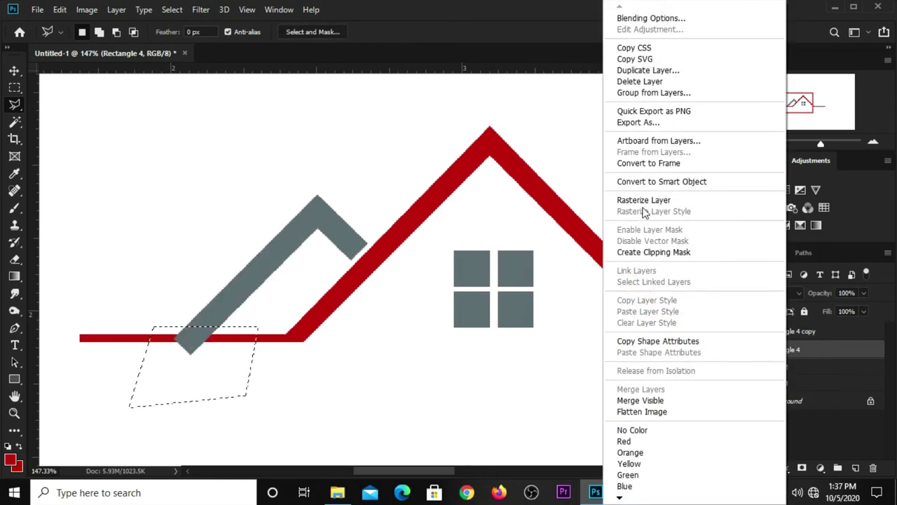
click(644, 200)
key(Delete)
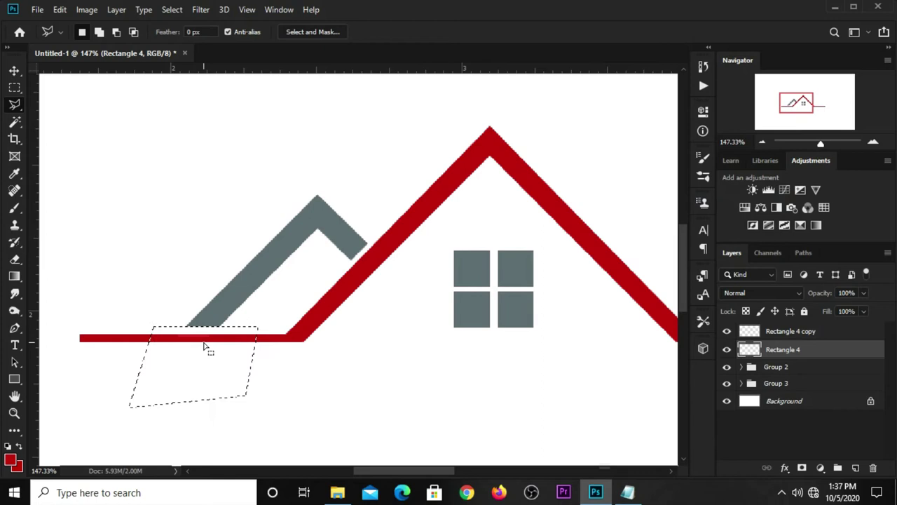
key(ctrl+d)
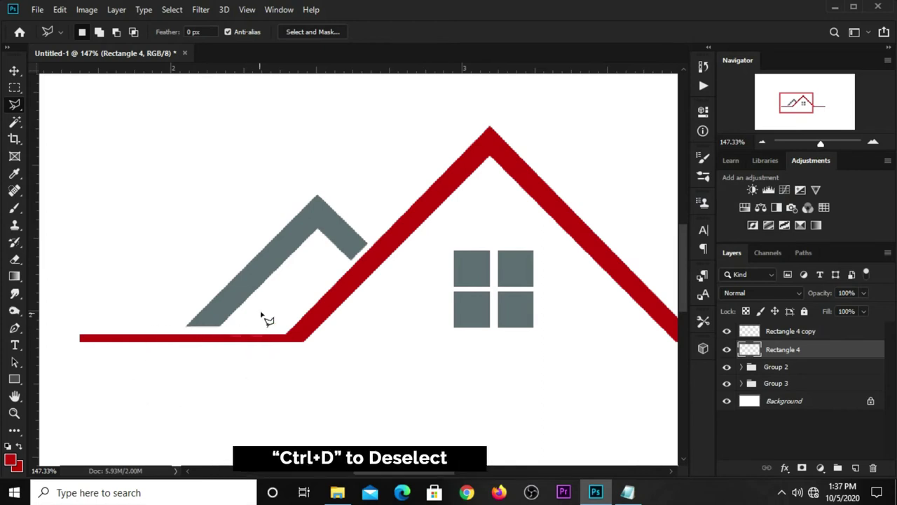
key(v)
shift+click(796, 337)
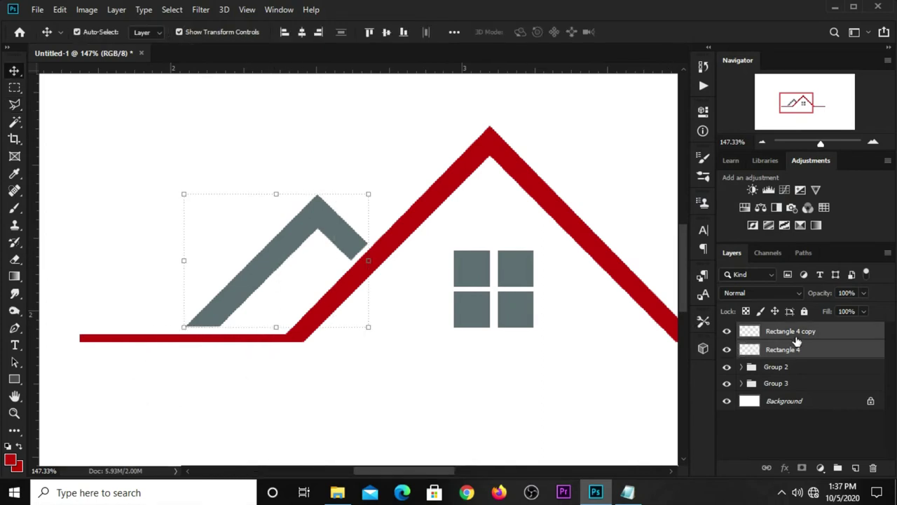
Step: Group the two grey beams as Group 4, nudge it left, and duplicate it as Group 4 copy
key(ctrl+g)
click(727, 330)
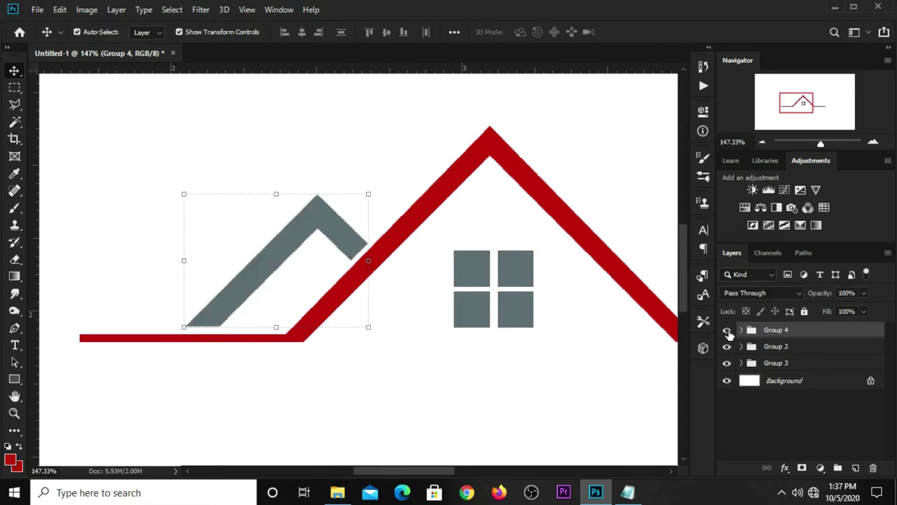
key(Left)
key(Left)
key(Left)
key(Left)
key(Left)
key(Left)
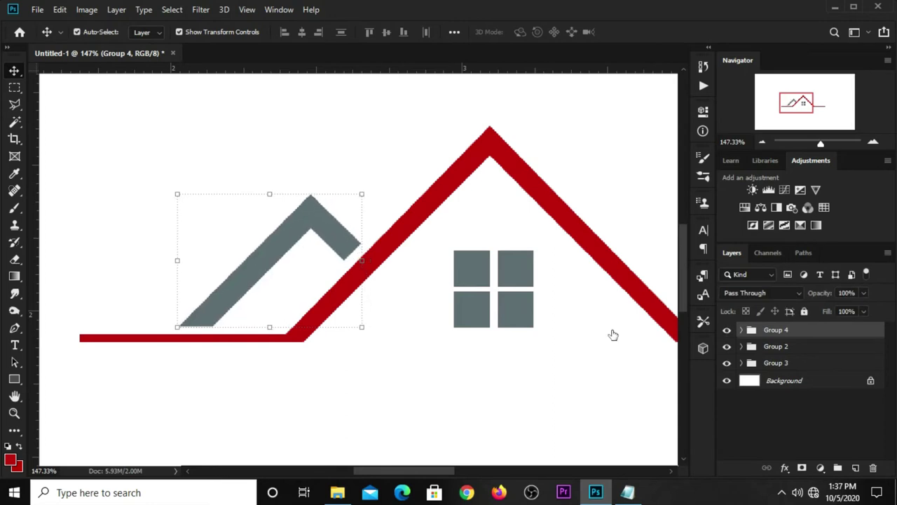
scroll(557, 335, down, 5)
click(346, 196)
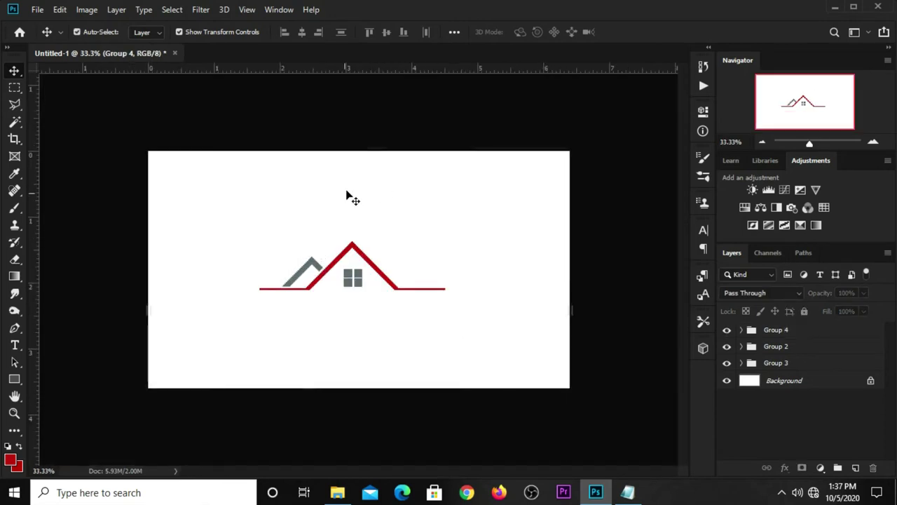
scroll(336, 240, up, 1)
scroll(336, 241, up, 1)
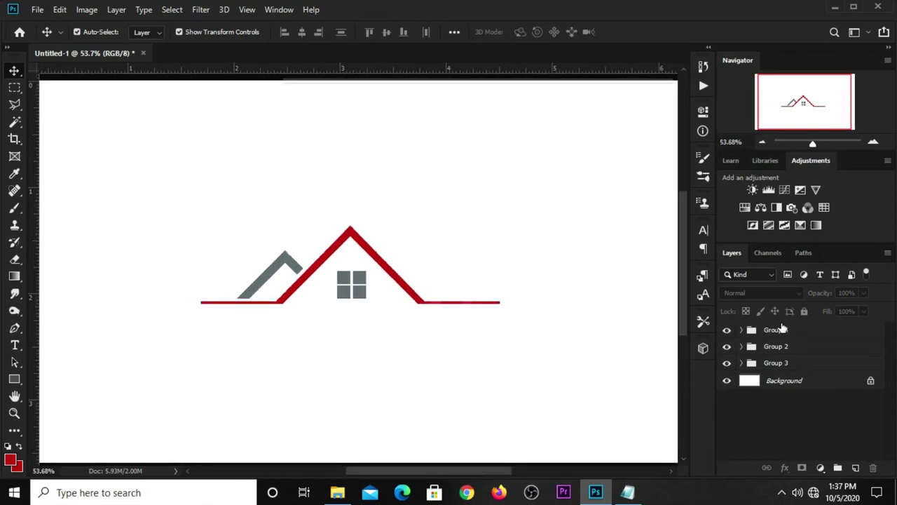
click(783, 328)
key(ctrl+j)
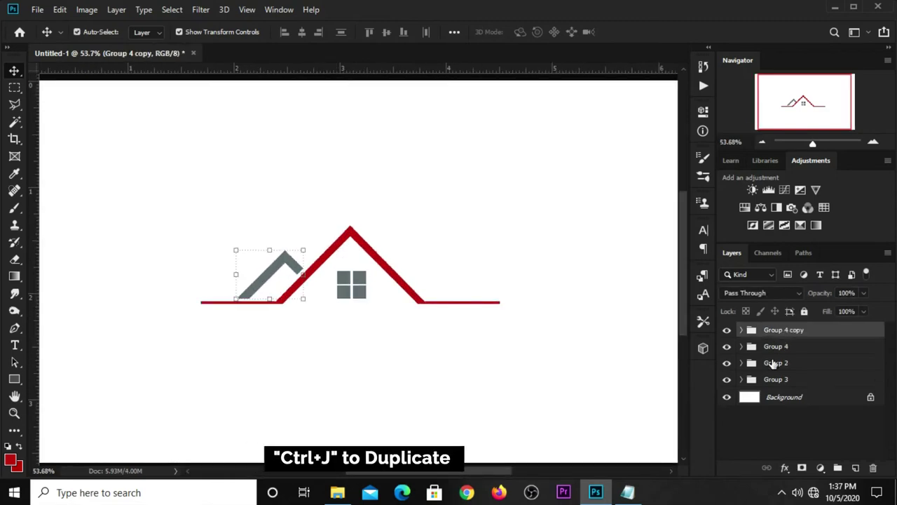
Step: Flip Group 4 copy horizontally and place it right of the red peak, mirroring the left grey roof
key(ctrl+t)
drag(273, 274, 418, 274)
right_click(416, 274)
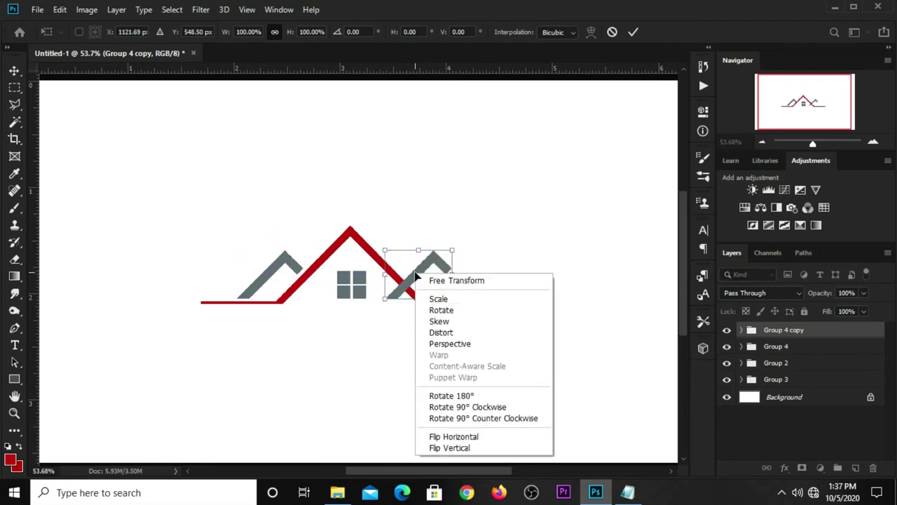
click(452, 436)
drag(421, 275, 434, 274)
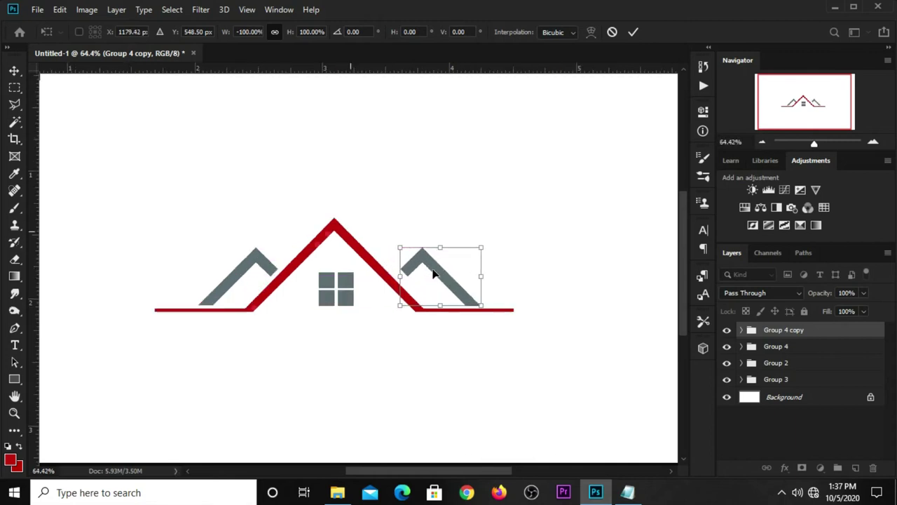
scroll(433, 274, up, 2)
key(Left)
key(Left)
key(Left)
key(Left)
key(Left)
key(Left)
key(Left)
key(Left)
key(Left)
key(Left)
key(Left)
key(Left)
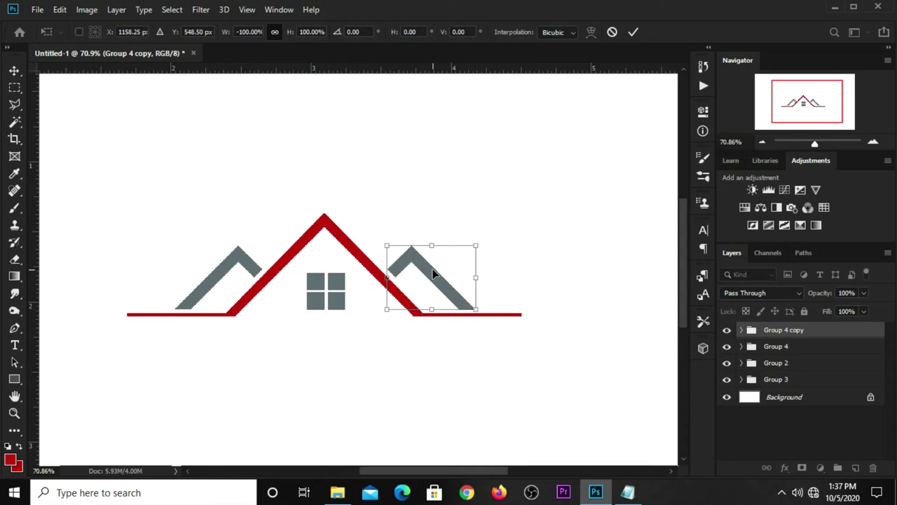
key(Return)
drag(401, 76, 419, 59)
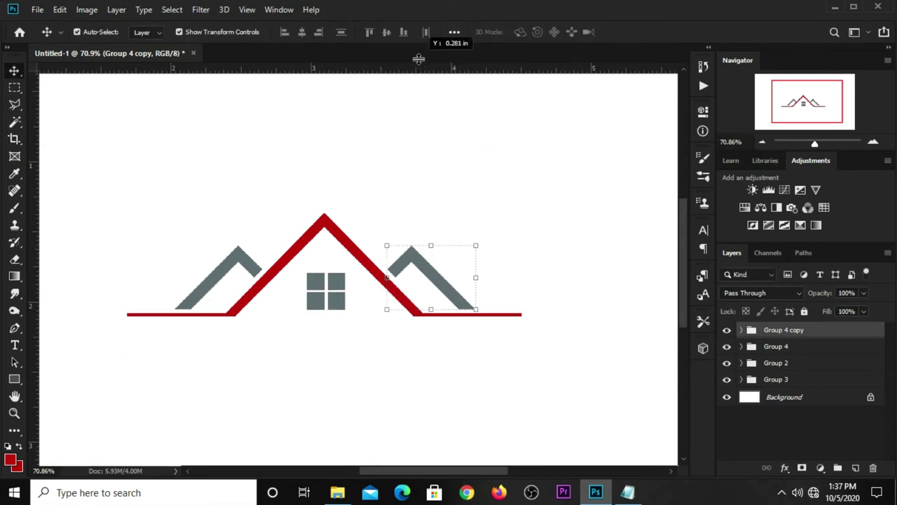
click(452, 170)
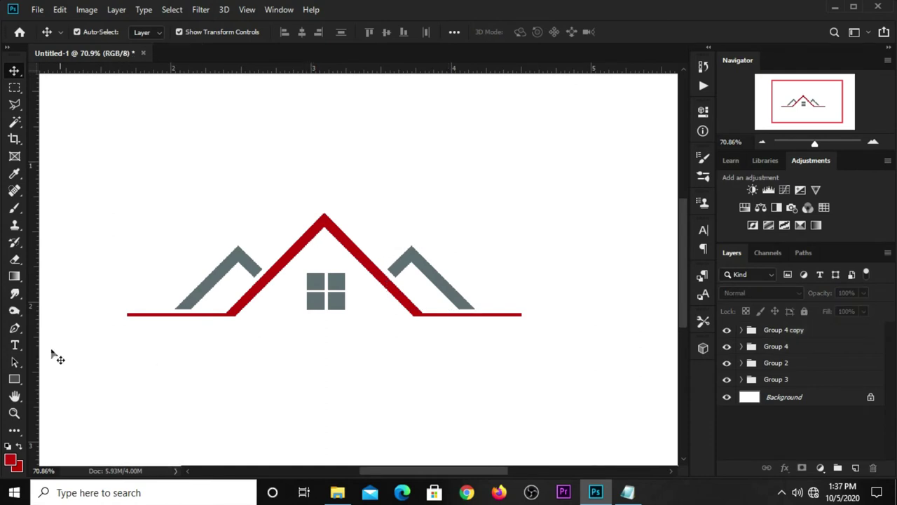
Step: Sample the roof's grey as text colour and type 'Company Name' below the roof
click(16, 346)
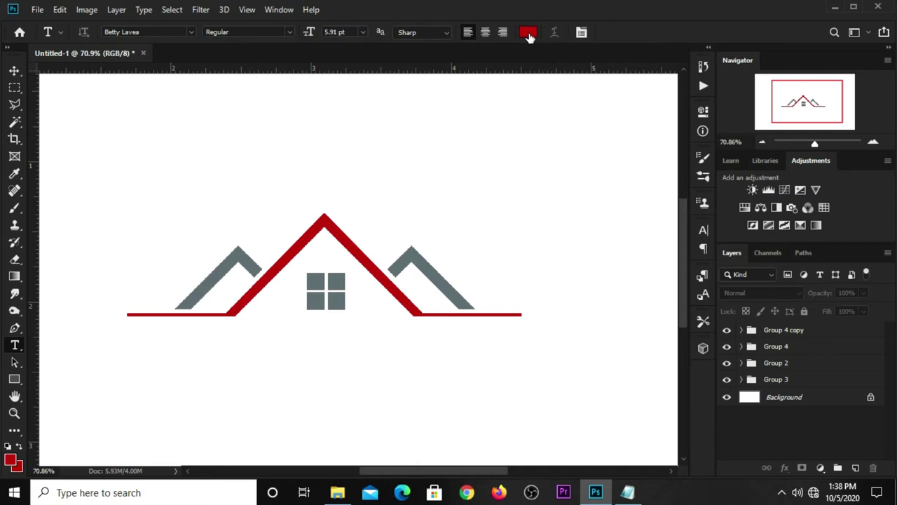
click(528, 33)
click(412, 253)
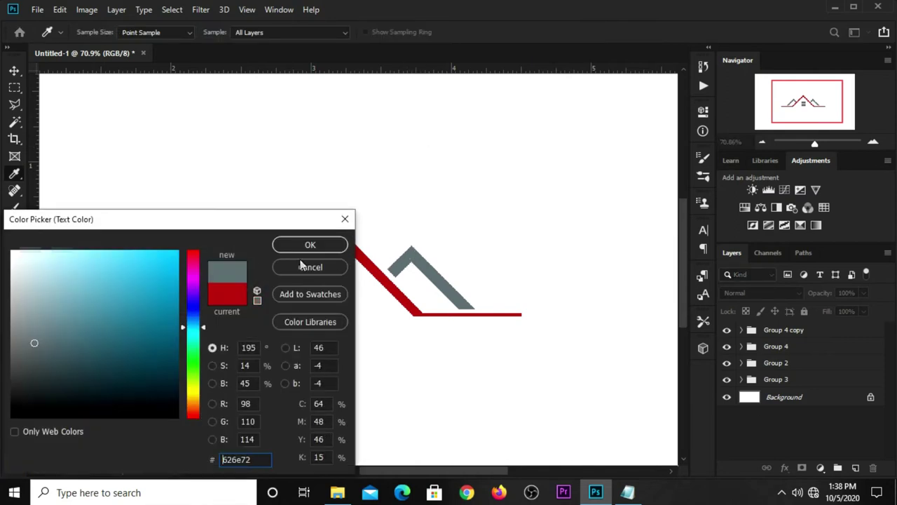
click(297, 245)
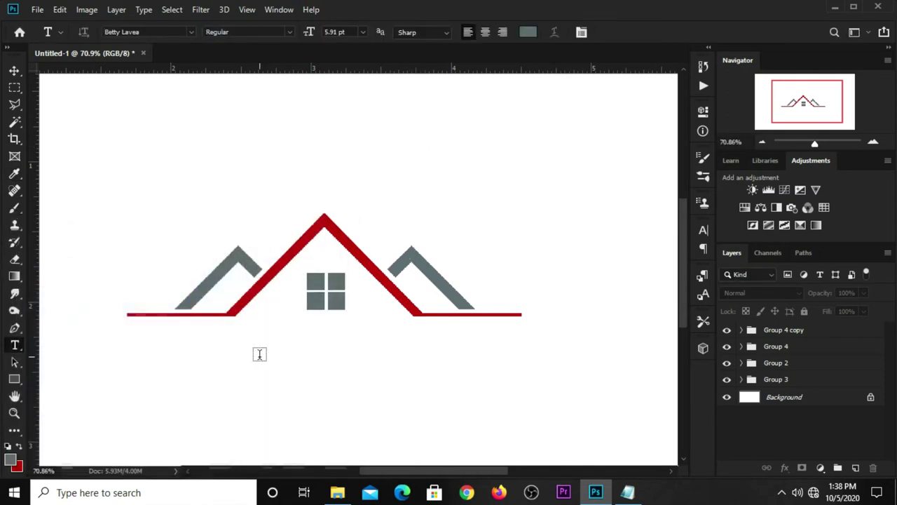
click(259, 354)
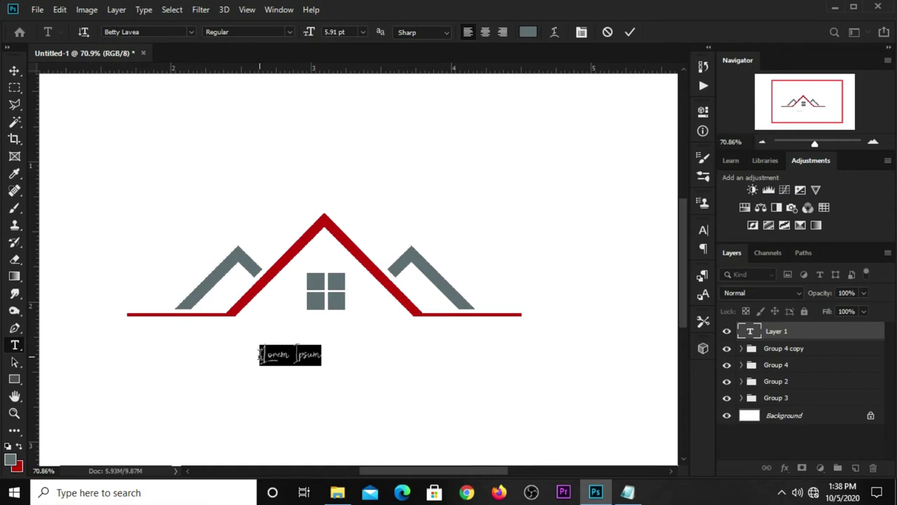
text(Company Name)
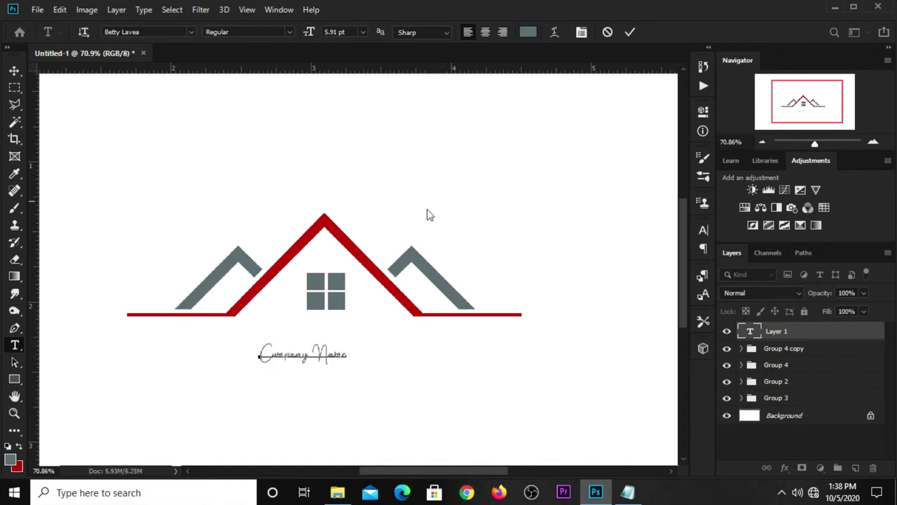
click(629, 33)
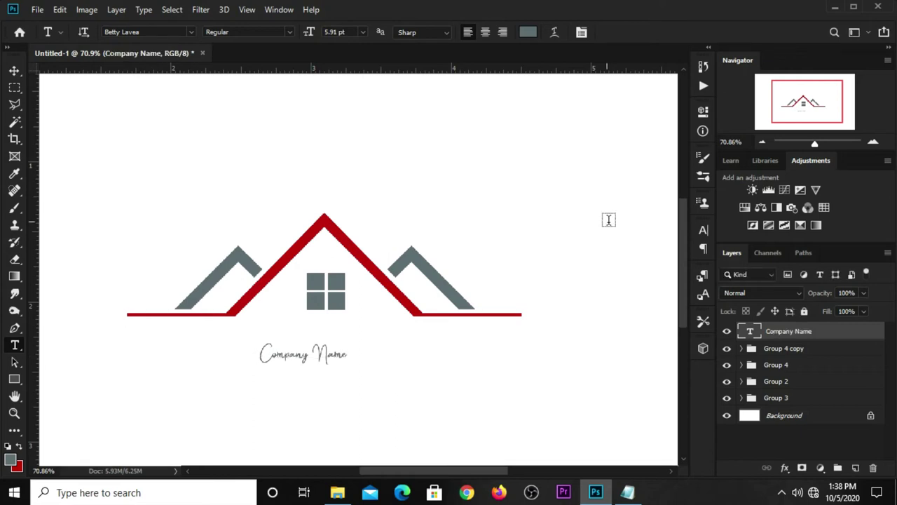
Step: Set the Company Name text to Raleway Bold
click(702, 231)
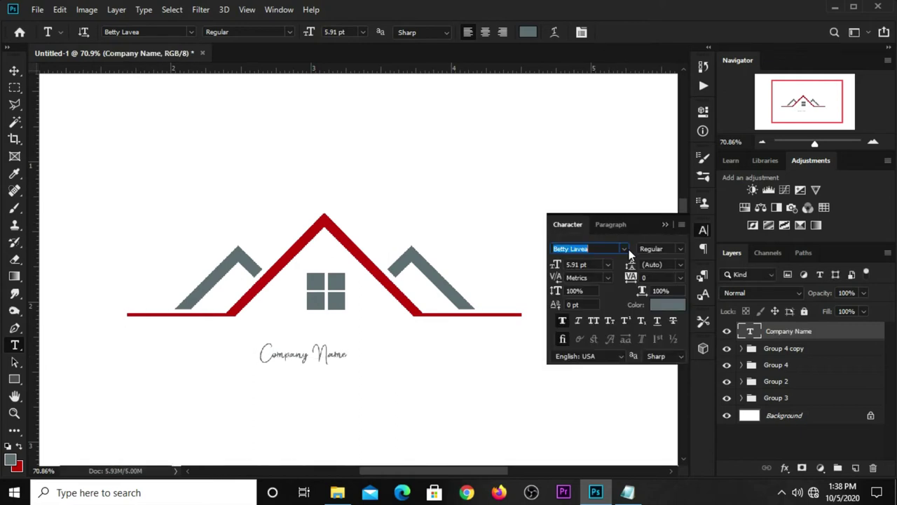
click(626, 250)
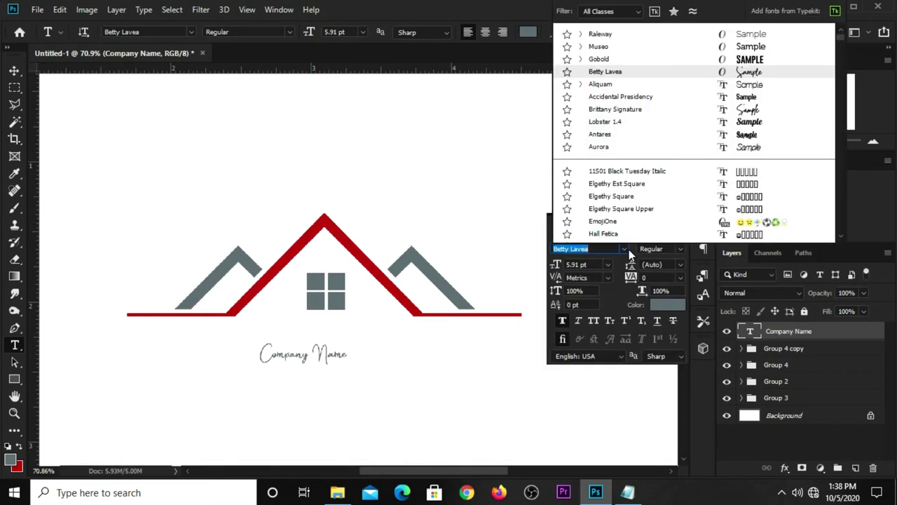
click(607, 37)
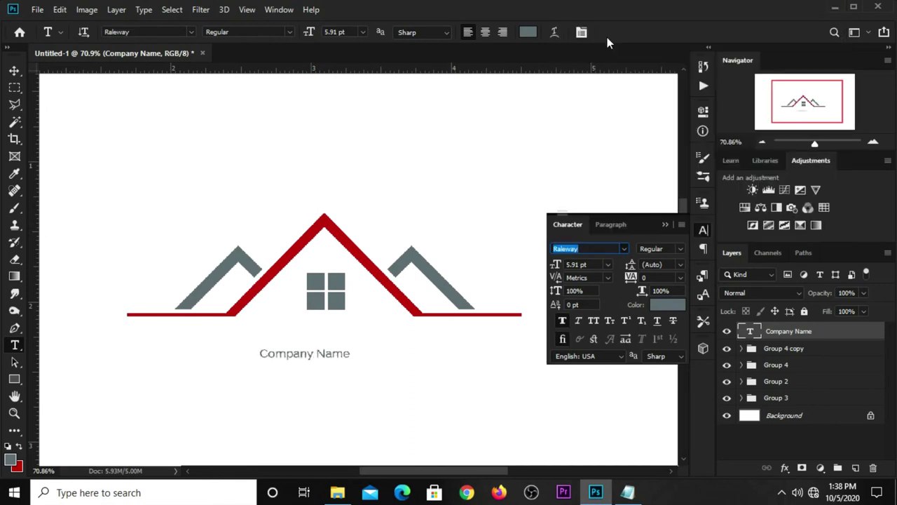
click(673, 248)
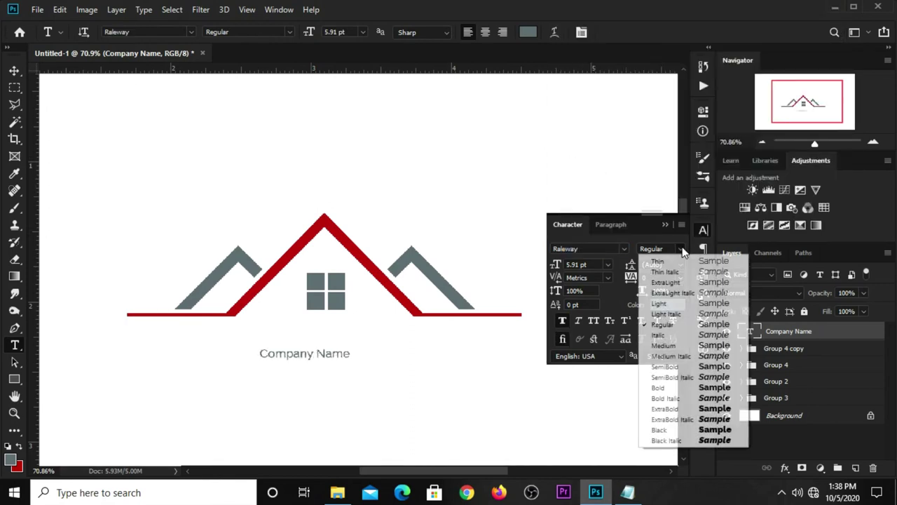
click(676, 391)
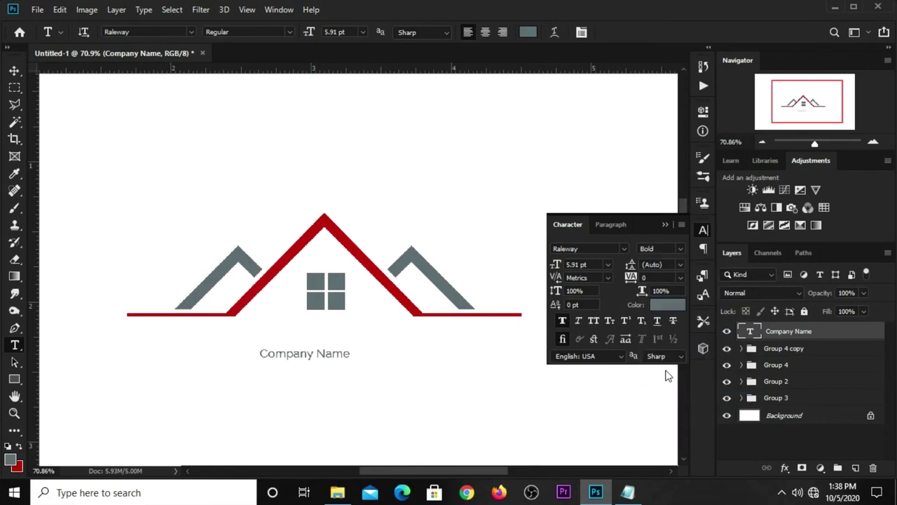
click(665, 224)
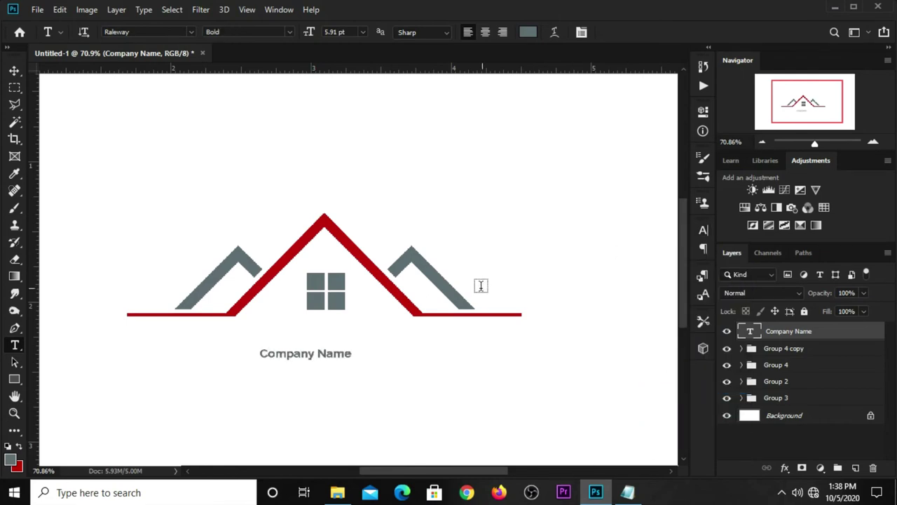
key(v)
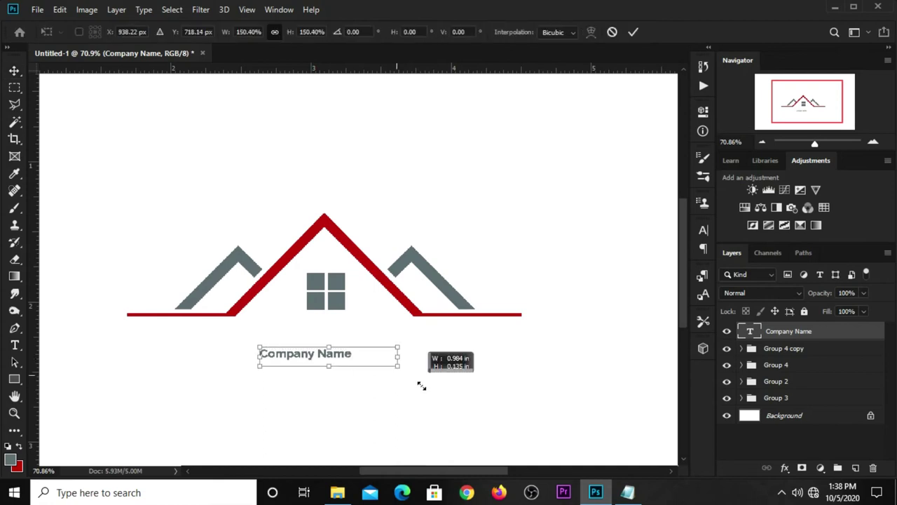
Step: Scale the Company Name text up about 281% and centre it just beneath the roof
drag(354, 358, 475, 375)
mouse_move(413, 363)
mouse_down()
mouse_move(364, 347)
mouse_move(444, 363)
mouse_move(425, 360)
mouse_move(433, 361)
mouse_up()
key(Return)
key(Up)
key(Up)
key(Up)
key(Up)
key(Up)
key(Up)
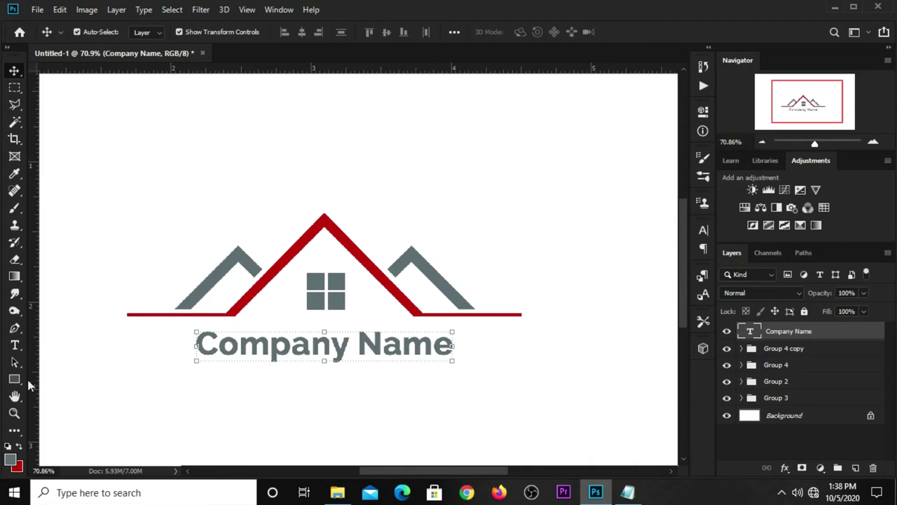
click(14, 378)
Step: Draw a thin line below the company name, filled with the roof's sampled red b71819
click(77, 374)
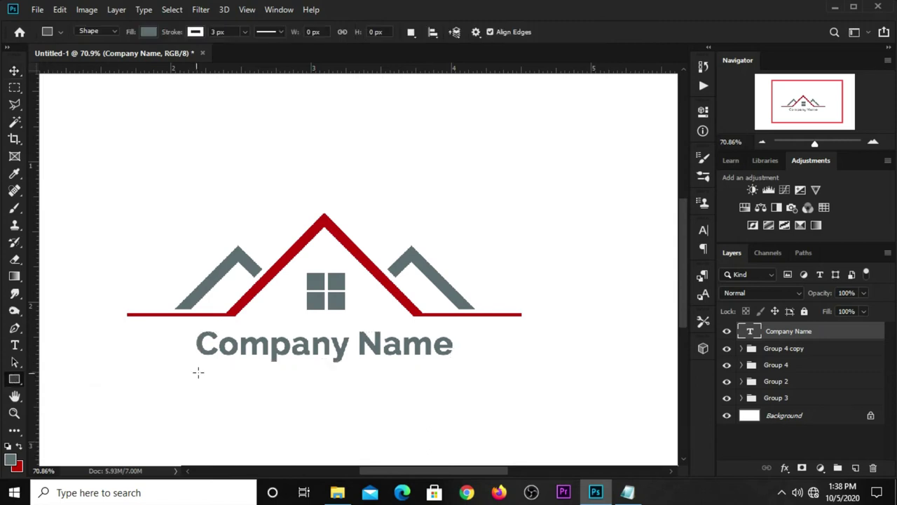
scroll(197, 372, up, 2)
mouse_move(100, 368)
mouse_down()
mouse_move(187, 379)
mouse_move(187, 367)
mouse_up()
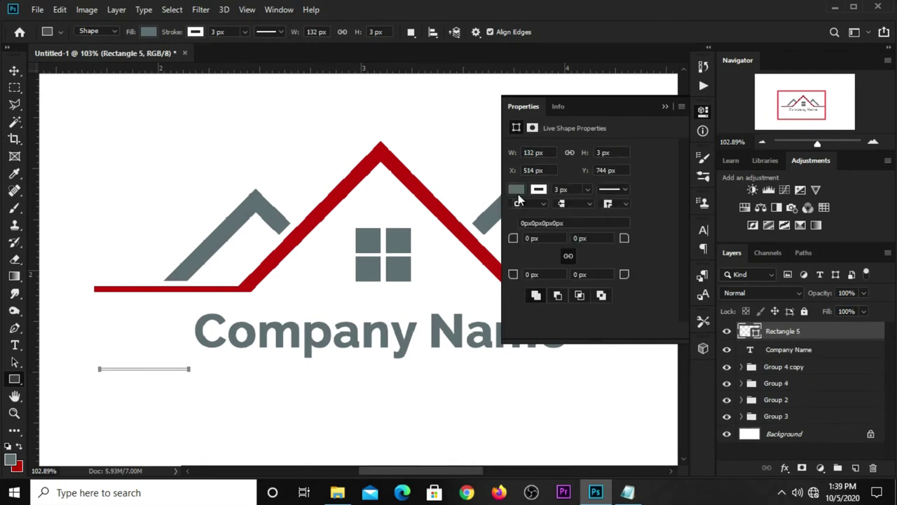
click(518, 191)
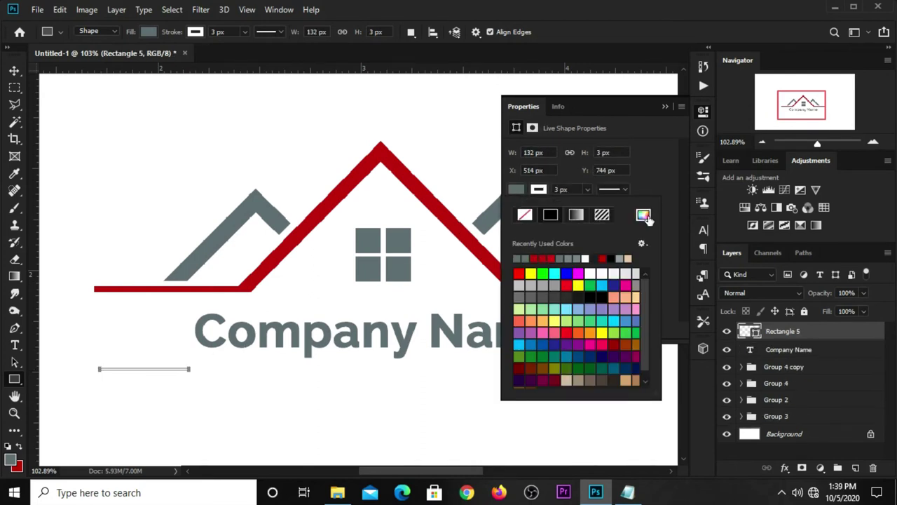
click(644, 216)
click(434, 199)
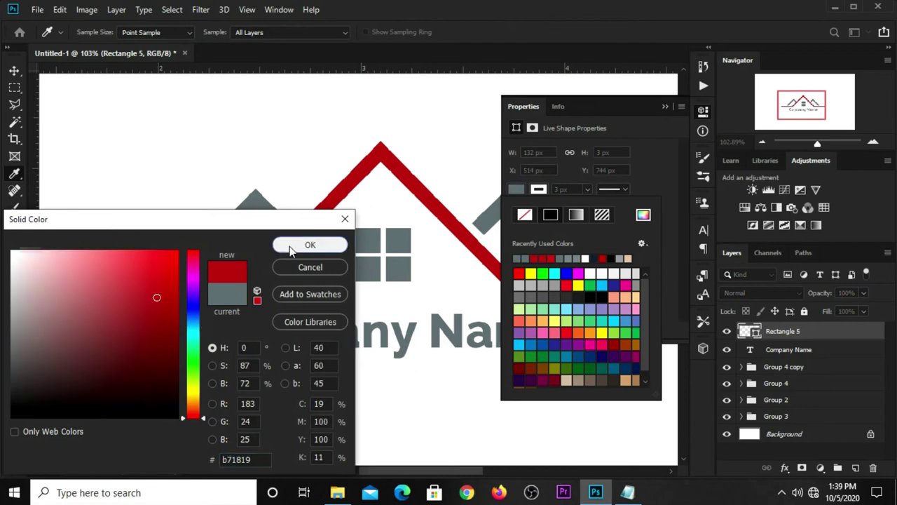
click(310, 244)
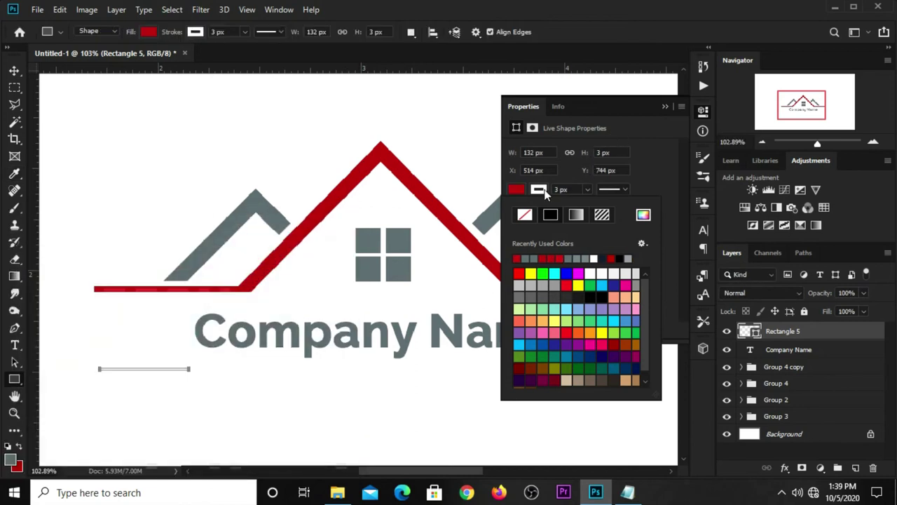
click(655, 128)
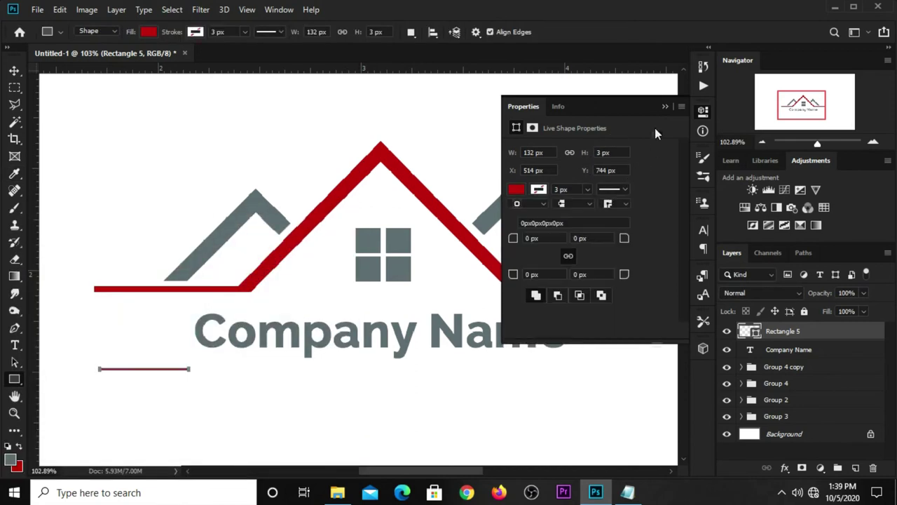
click(665, 105)
Step: Align the red line with the roof's left end
key(v)
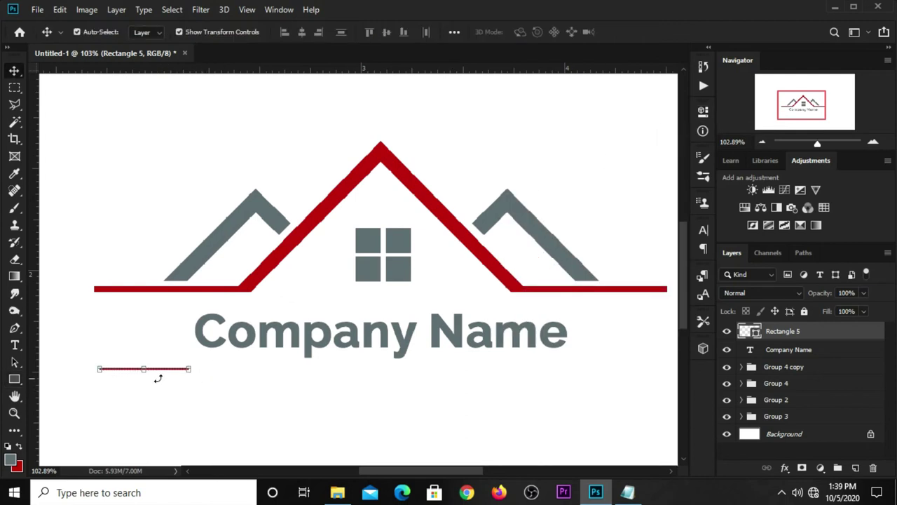
scroll(166, 371, up, 2)
scroll(168, 372, up, 1)
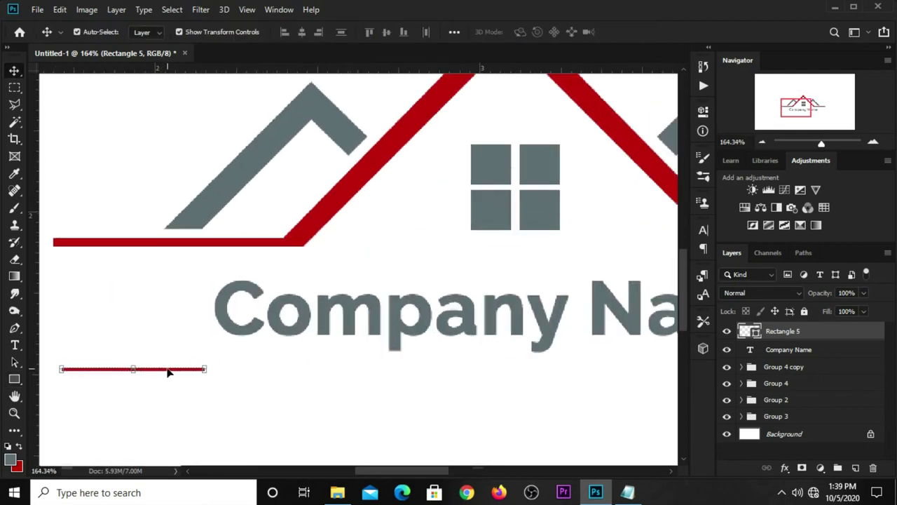
drag(168, 374, 160, 371)
scroll(215, 343, down, 2)
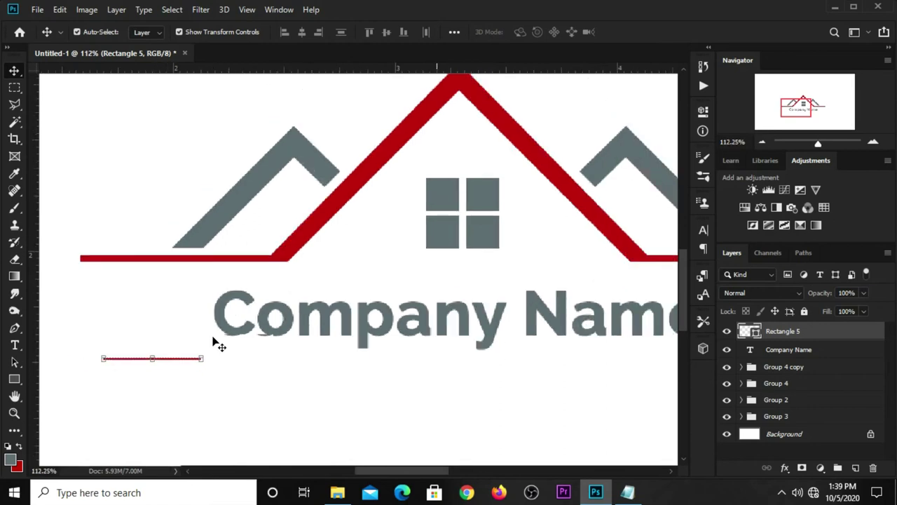
click(371, 329)
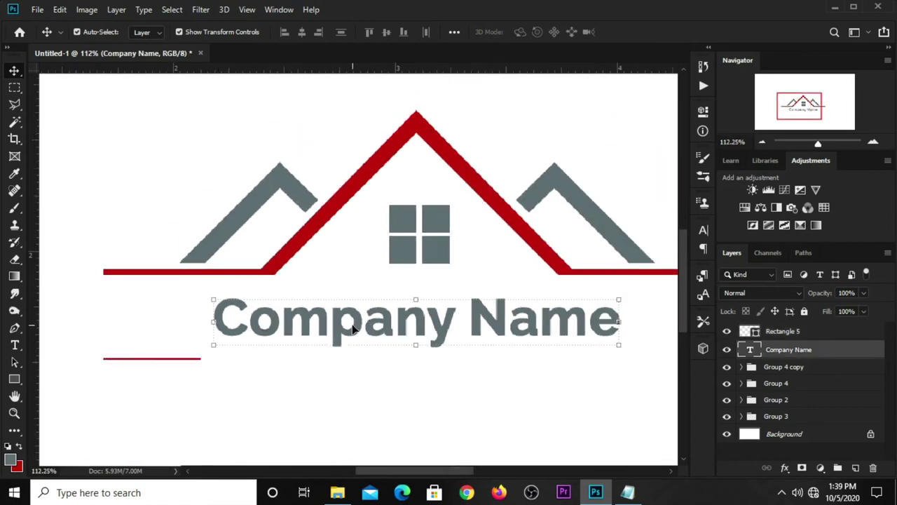
Step: Duplicate the Company Name text straight below and change the copy to 'Your Slogan Here'
alt+shift+drag(350, 323, 350, 392)
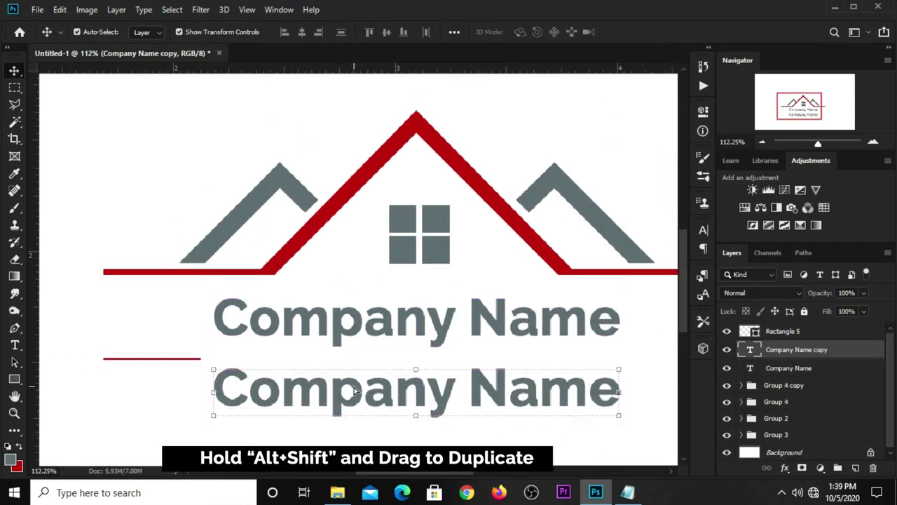
key(t)
click(348, 396)
key(ctrl+a)
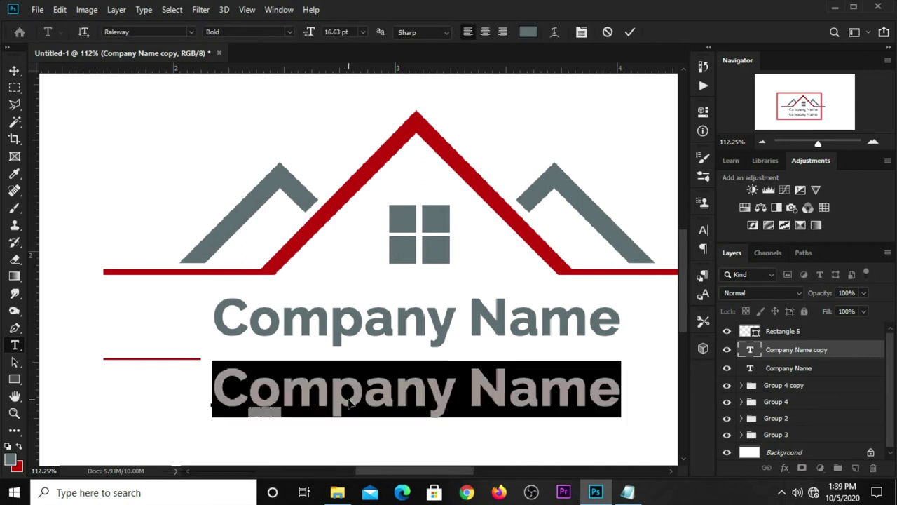
text(Your S)
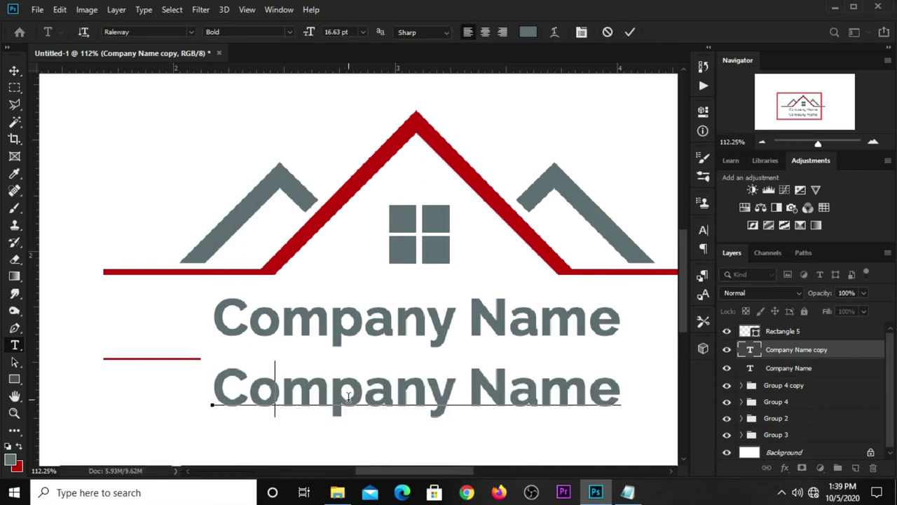
text(loga)
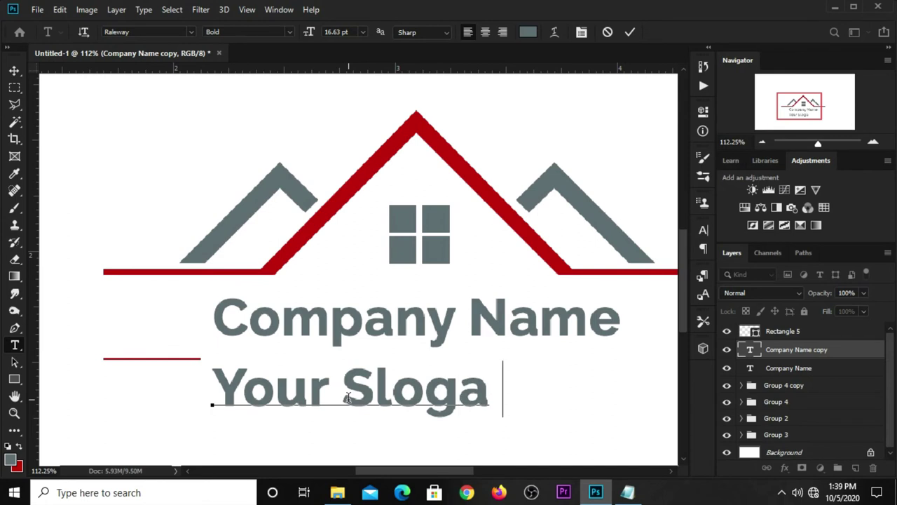
text(n H)
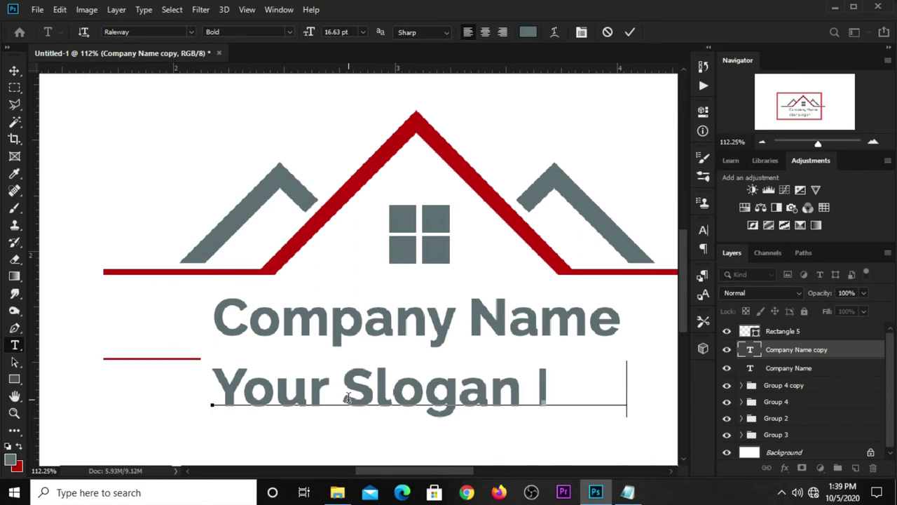
text(eree)
scroll(347, 364, down, 2)
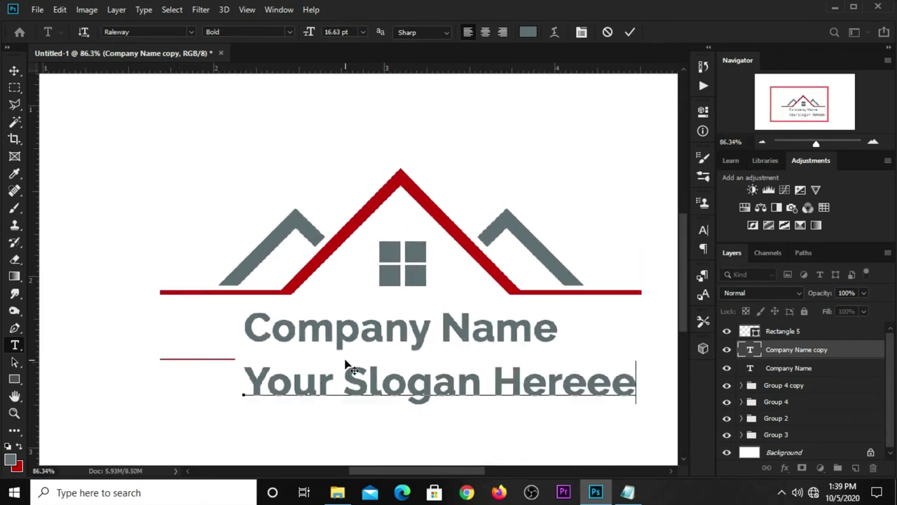
key(BackSpace)
key(BackSpace)
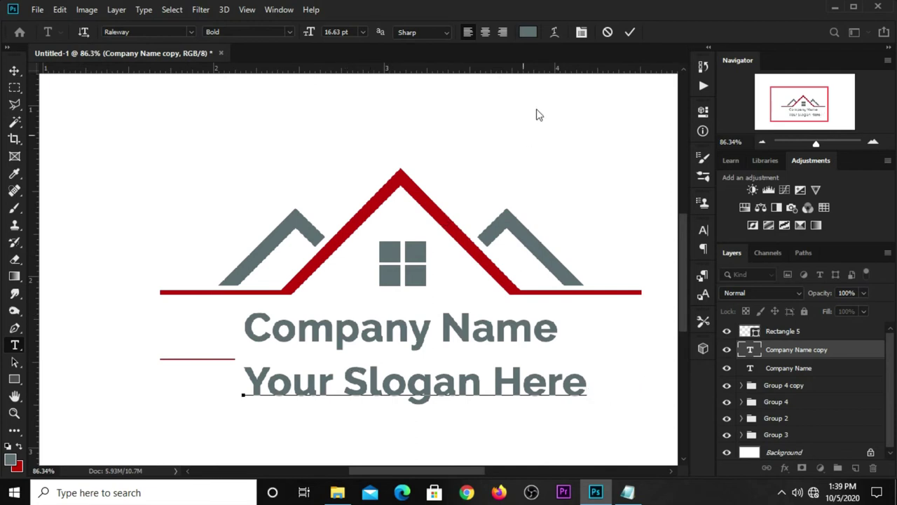
click(628, 33)
Step: Make the slogan Raleway Regular at 10 pt and move it up under Company Name
key(v)
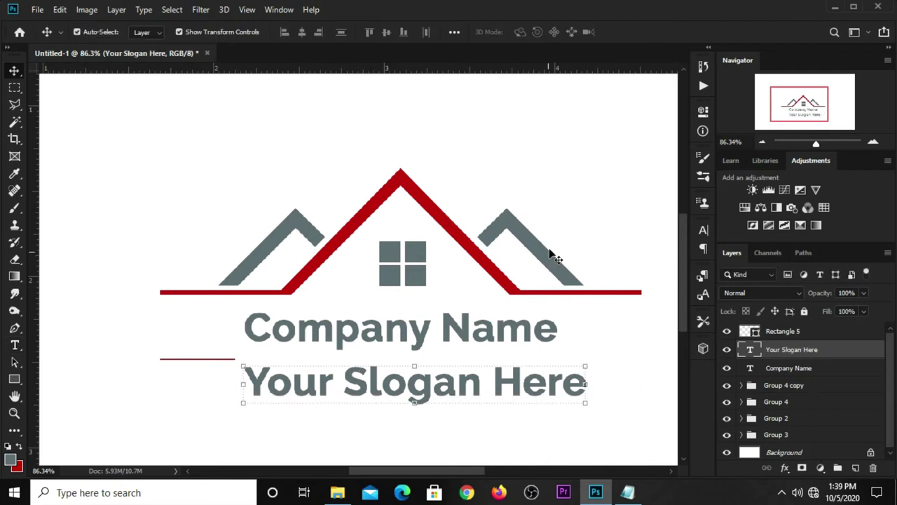
click(703, 230)
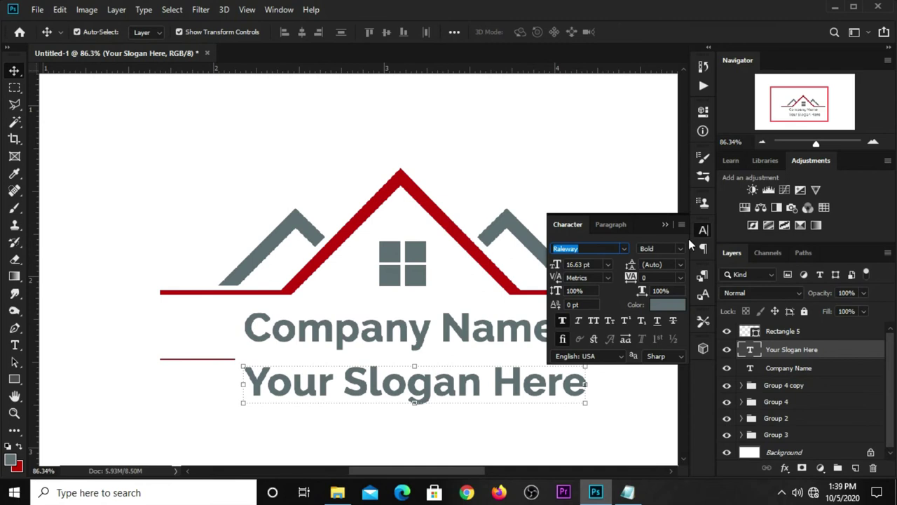
click(670, 248)
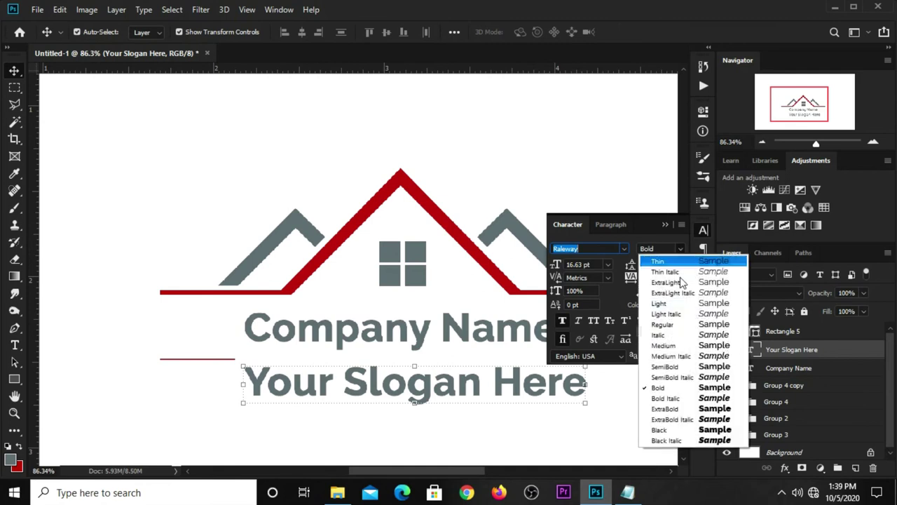
click(664, 324)
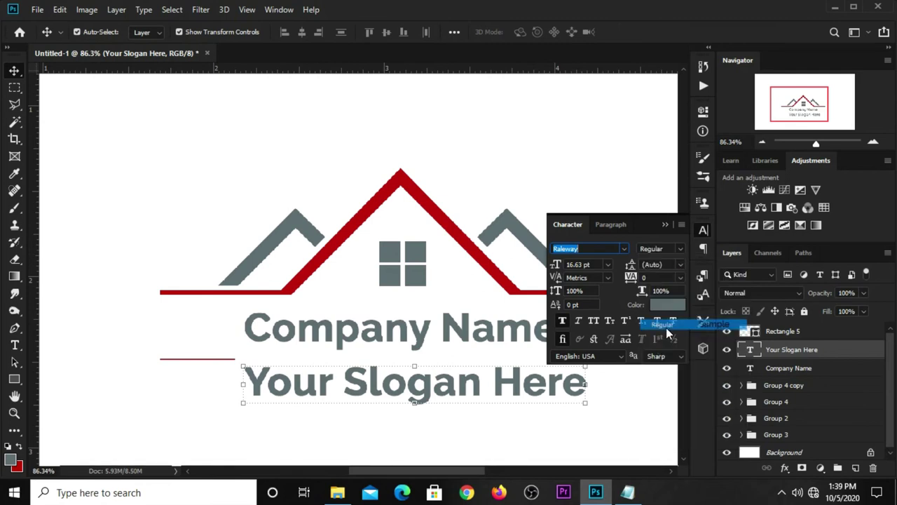
click(607, 265)
click(592, 332)
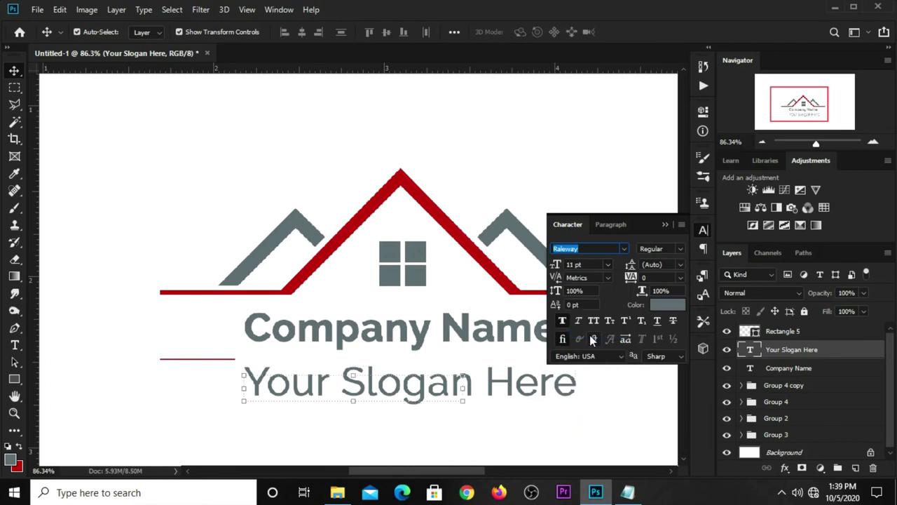
key(ctrl+z)
key(ctrl+t)
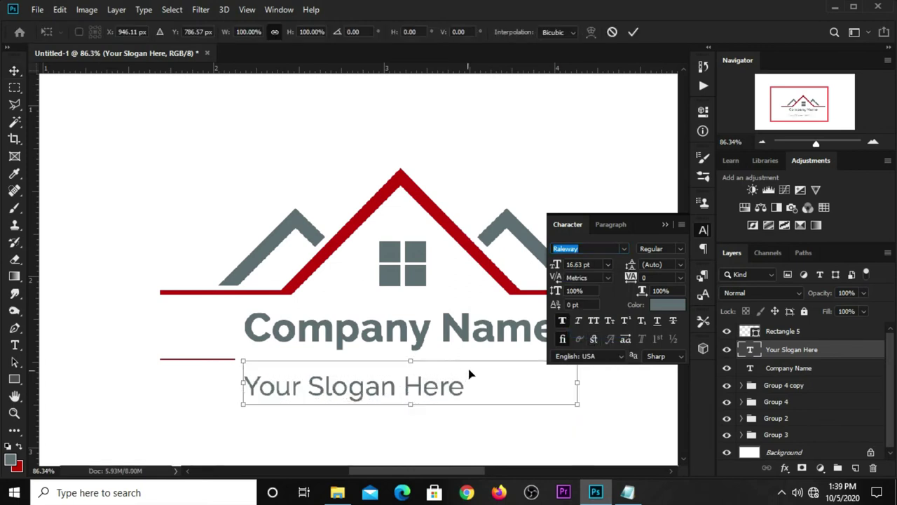
click(633, 31)
click(607, 264)
click(592, 323)
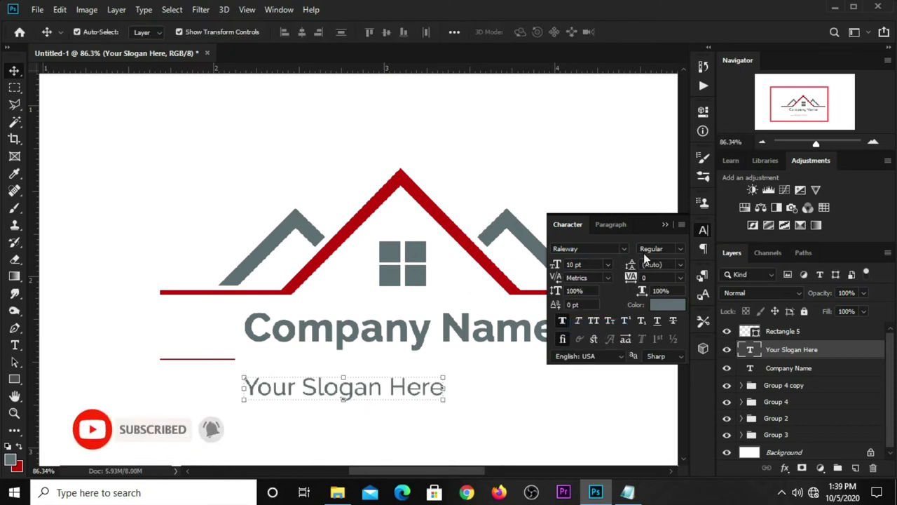
click(666, 224)
drag(407, 395, 411, 370)
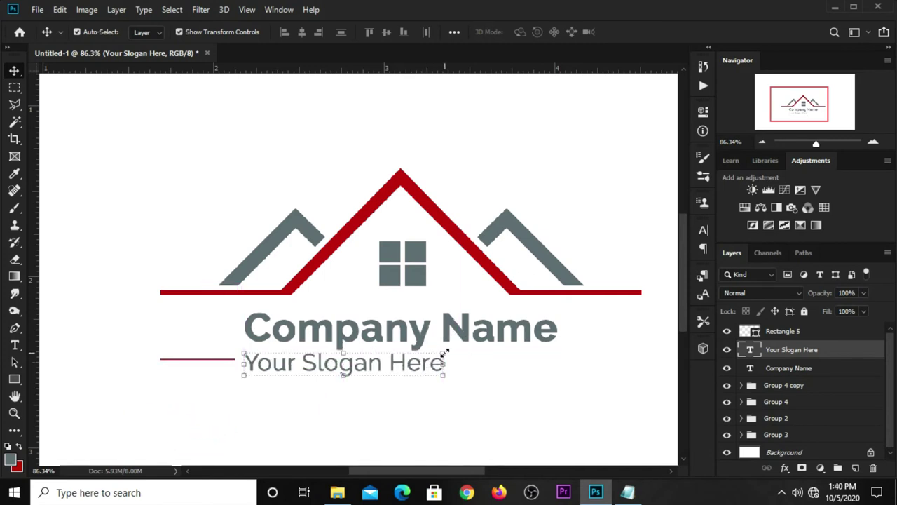
Step: Scale the slogan down proportionally and nudge it into place under Company Name
key(ctrl+t)
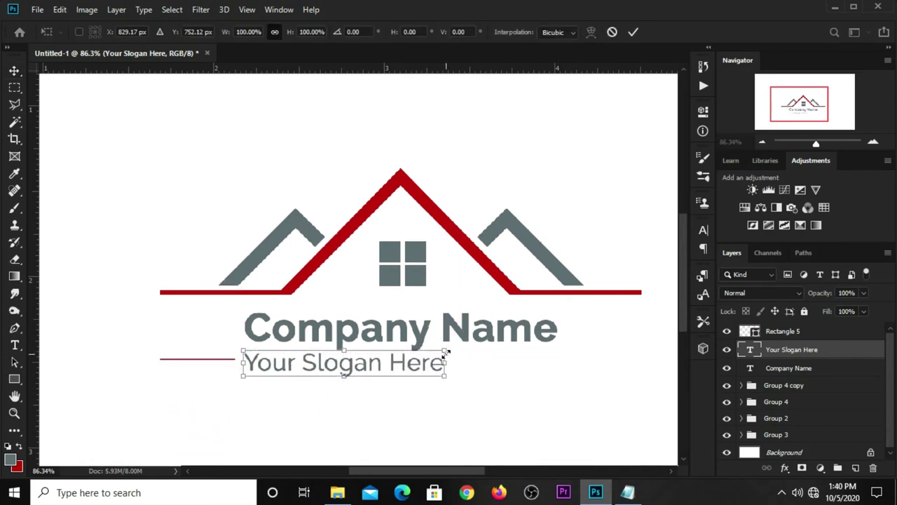
mouse_move(447, 349)
mouse_down()
mouse_move(424, 362)
mouse_move(419, 354)
mouse_move(435, 370)
mouse_up()
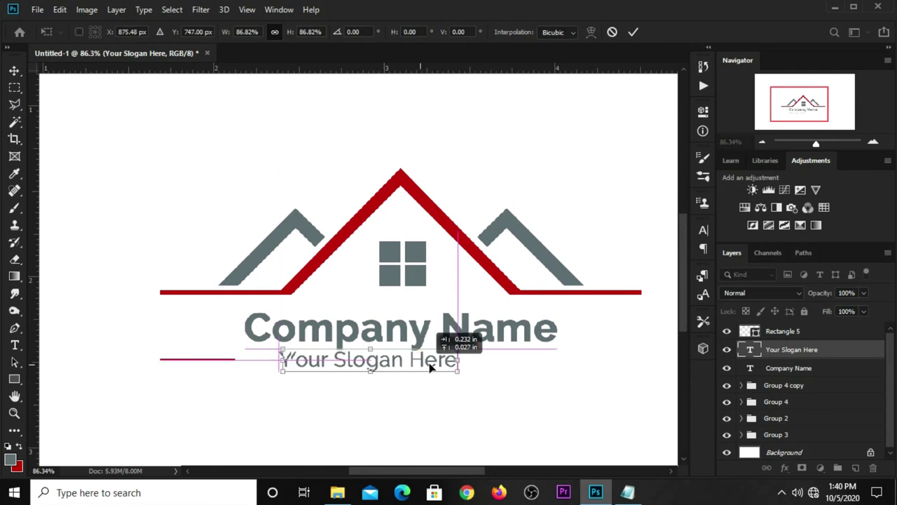
drag(435, 370, 458, 372)
key(Up)
key(Up)
key(Up)
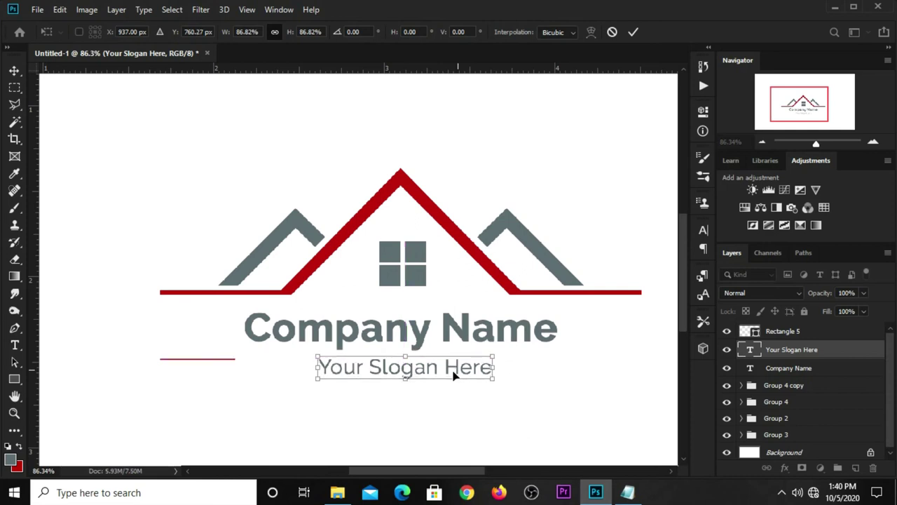
key(Return)
Step: Insert 'Beautiful' so it reads 'Your Beautiful Slogan Here', then recentre the line
key(t)
click(369, 366)
text(Beautiful)
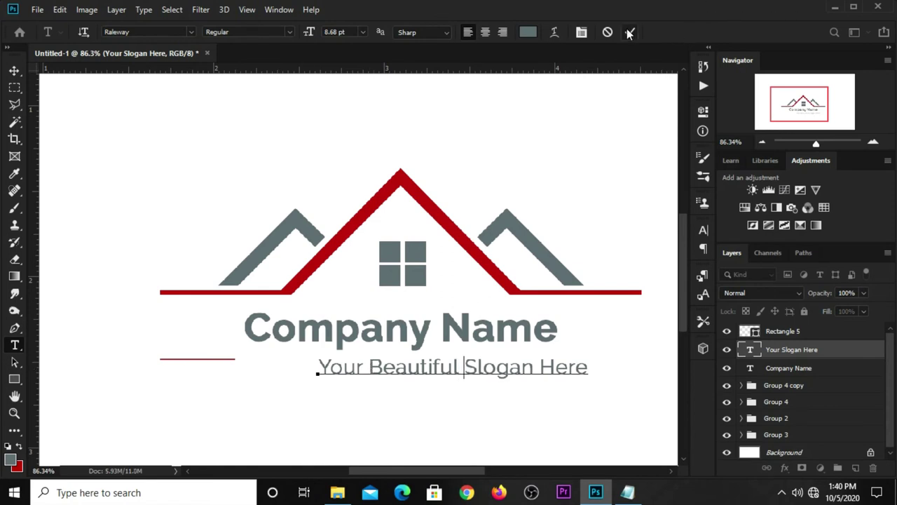
key(ctrl+Return)
key(v)
drag(491, 369, 436, 364)
click(258, 404)
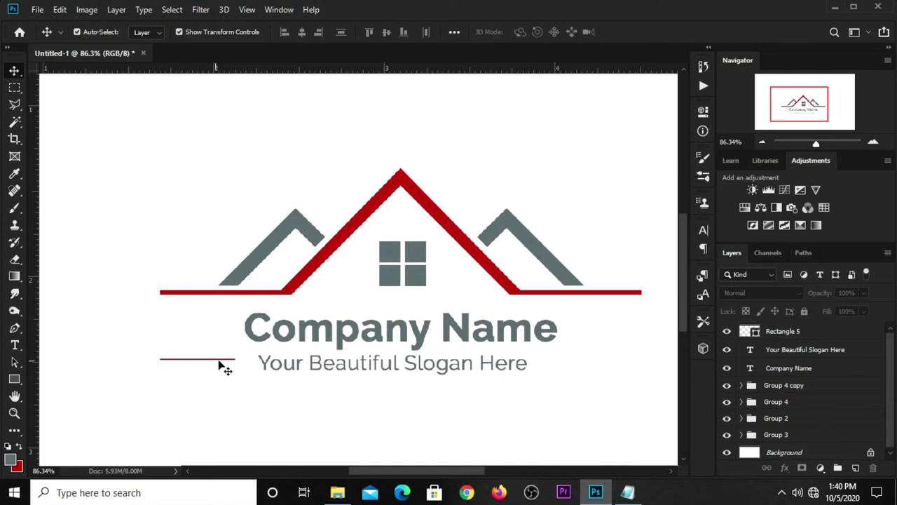
Step: Copy the red line to the slogan's right side as Rectangle 5 copy
click(221, 363)
scroll(222, 363, up, 2)
mouse_move(224, 364)
mouse_down()
mouse_move(680, 371)
mouse_move(413, 370)
mouse_move(420, 368)
mouse_up()
scroll(501, 316, down, 3)
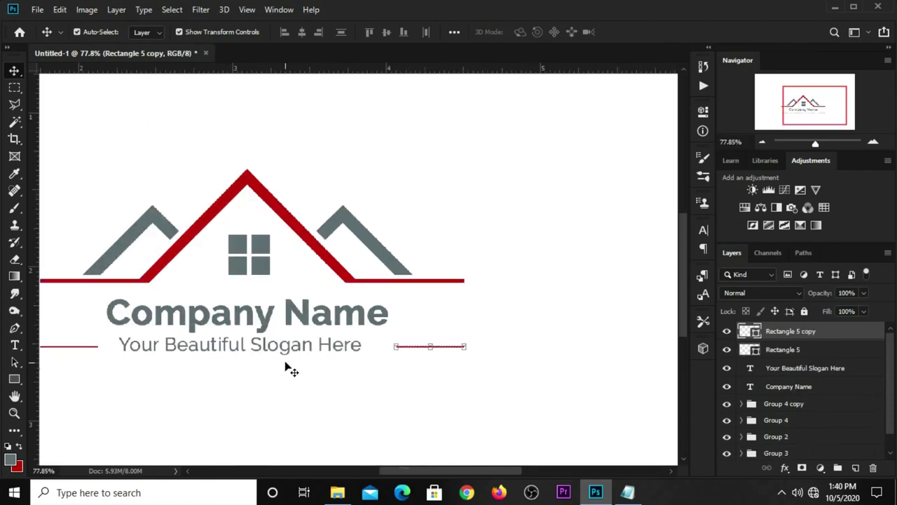
Step: Check the slogan's alignment between the two red lines, zooming out
click(333, 344)
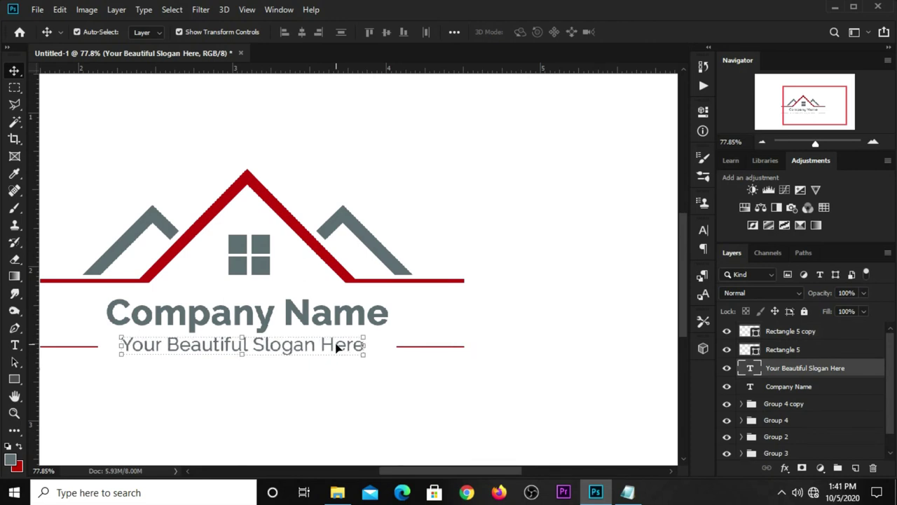
scroll(337, 348, down, 2)
scroll(337, 348, down, 1)
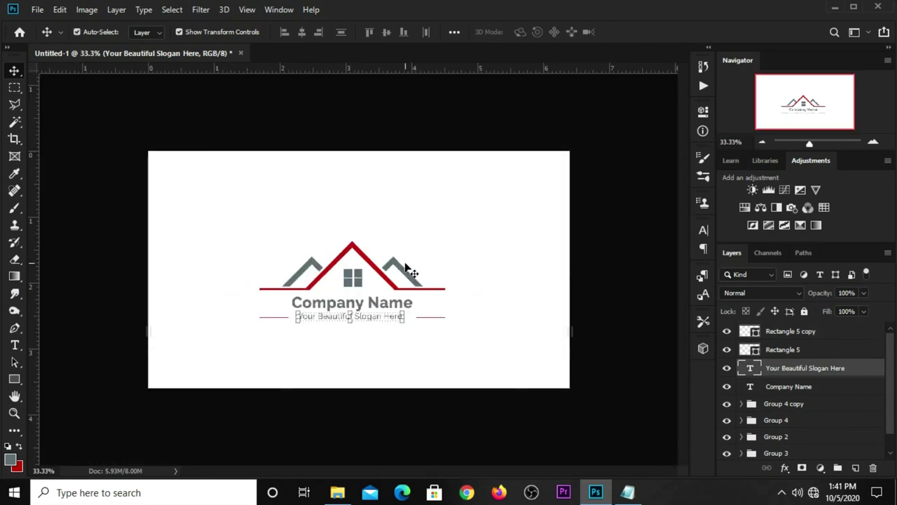
click(415, 151)
scroll(394, 257, up, 1)
scroll(394, 256, up, 1)
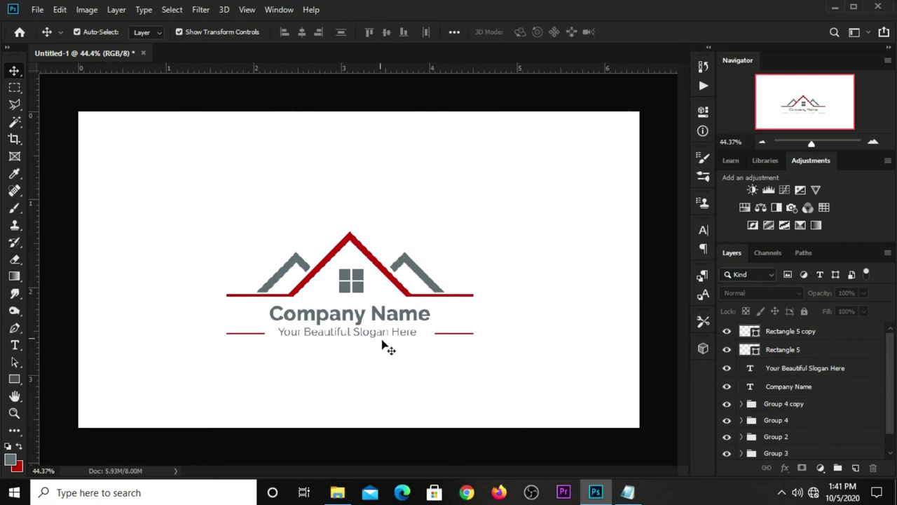
click(401, 334)
scroll(398, 333, up, 1)
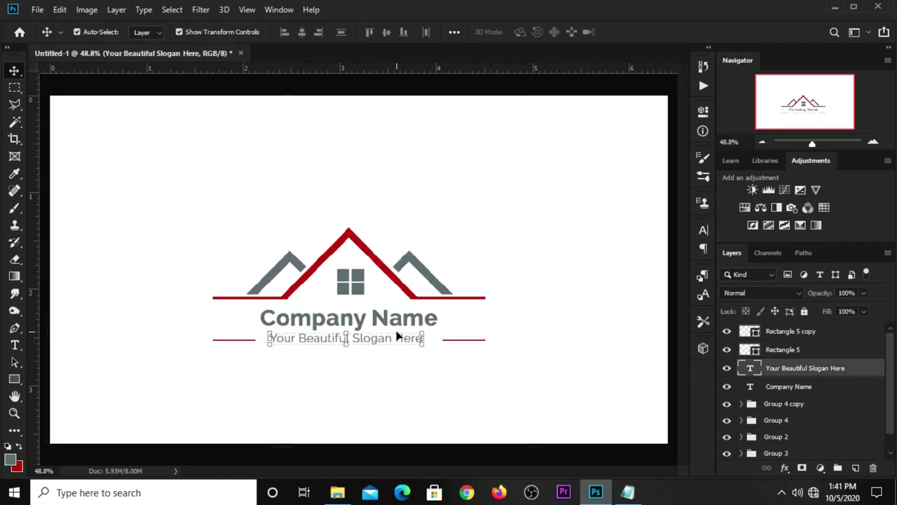
click(444, 90)
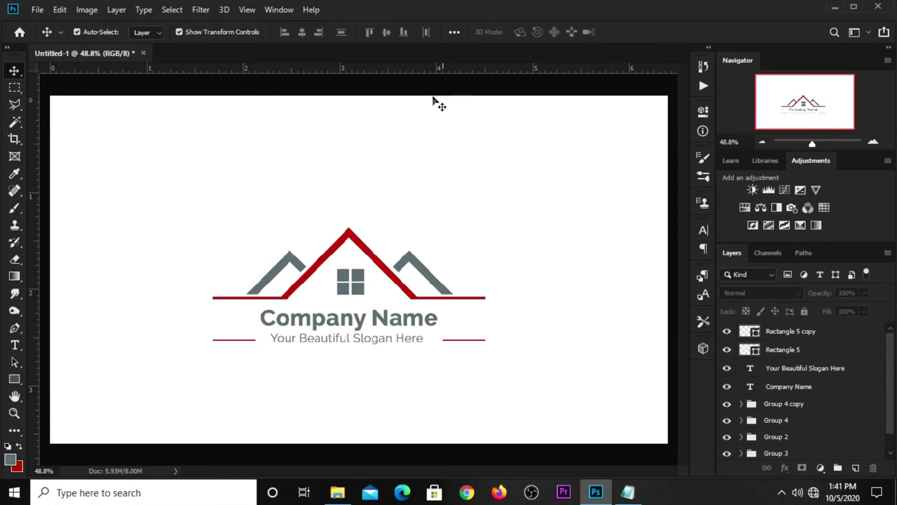
scroll(350, 203, up, 2)
Step: Draw a thin tall red rectangle above the roof's left slope as the chimney
click(13, 379)
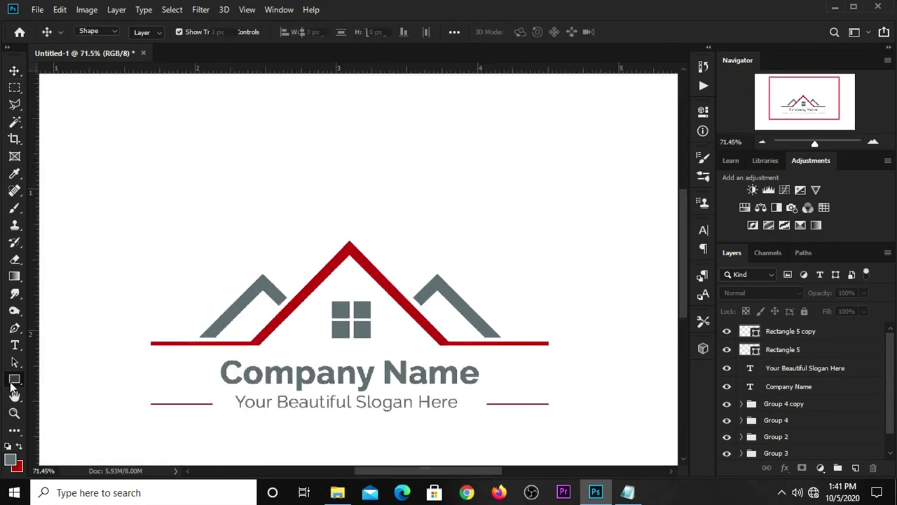
scroll(258, 217, up, 1)
drag(314, 227, 321, 314)
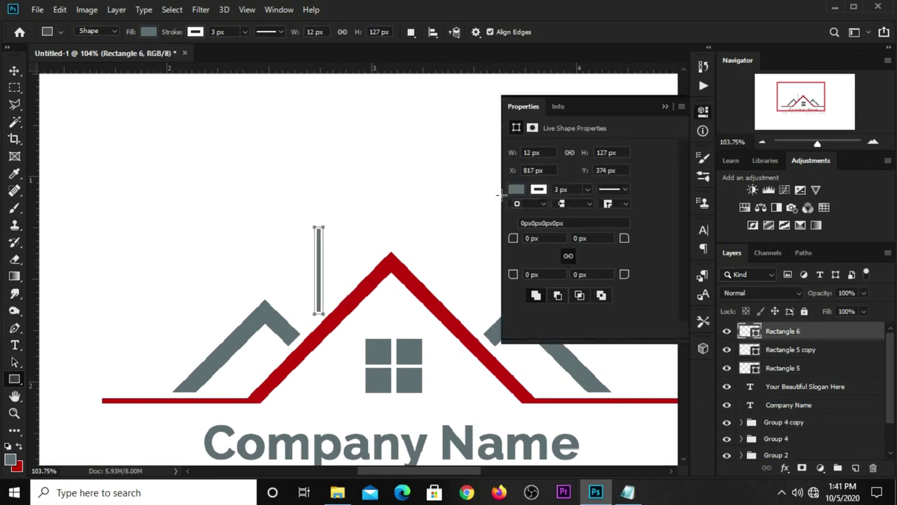
click(516, 190)
click(517, 258)
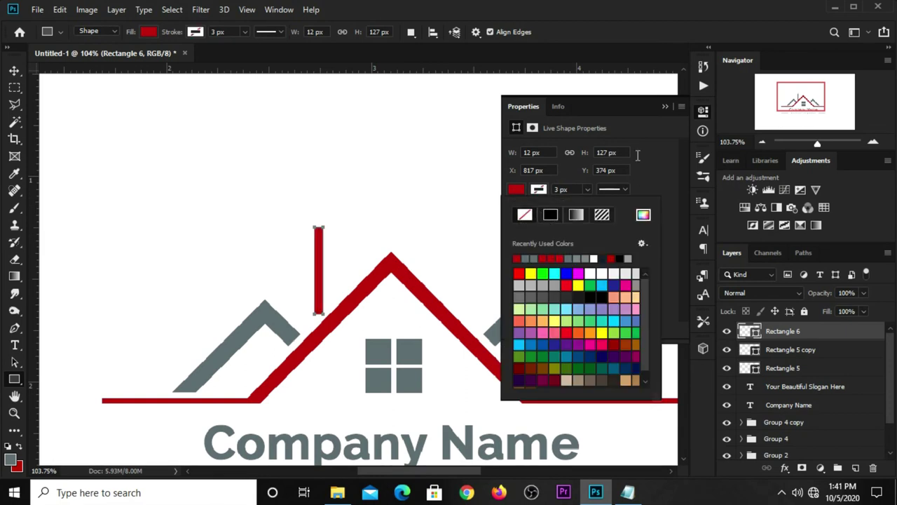
click(671, 100)
click(669, 106)
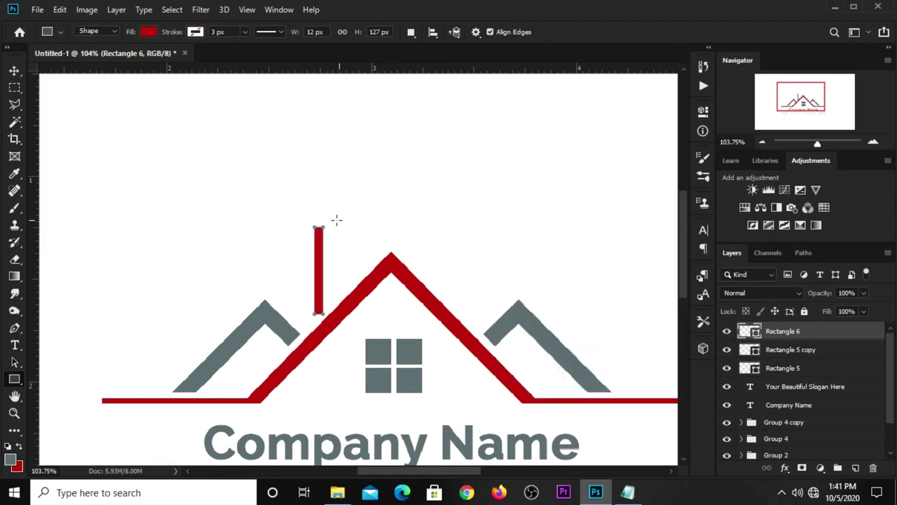
Step: Skew the chimney's top and bottom edges so it follows the roof slope
key(v)
scroll(317, 302, up, 2)
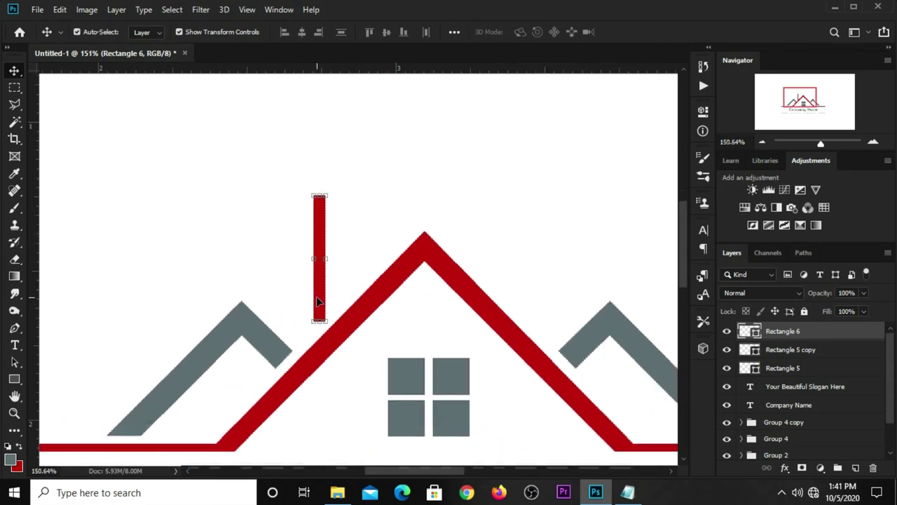
key(ctrl+t)
right_click(317, 288)
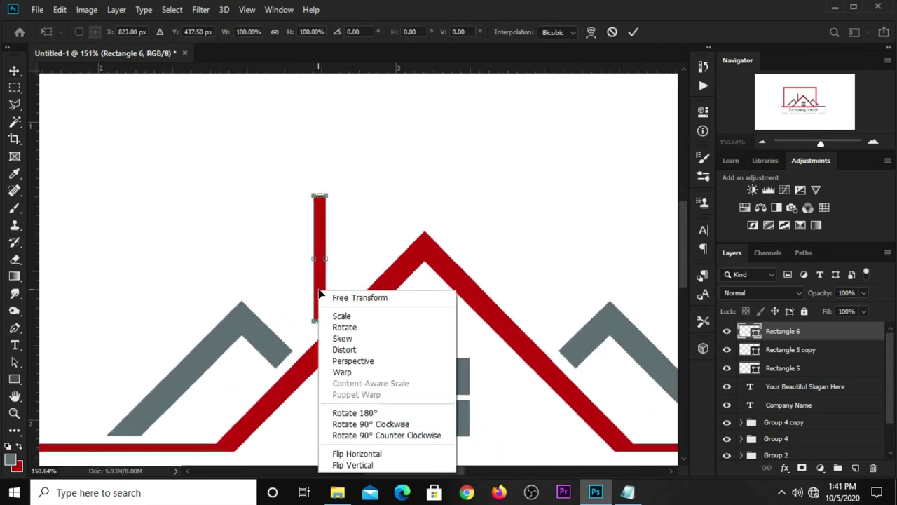
click(345, 339)
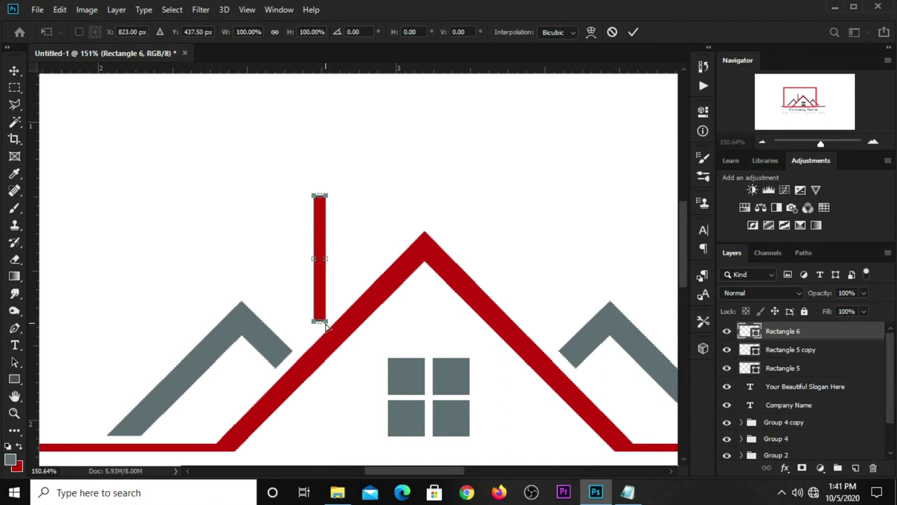
drag(326, 325, 327, 315)
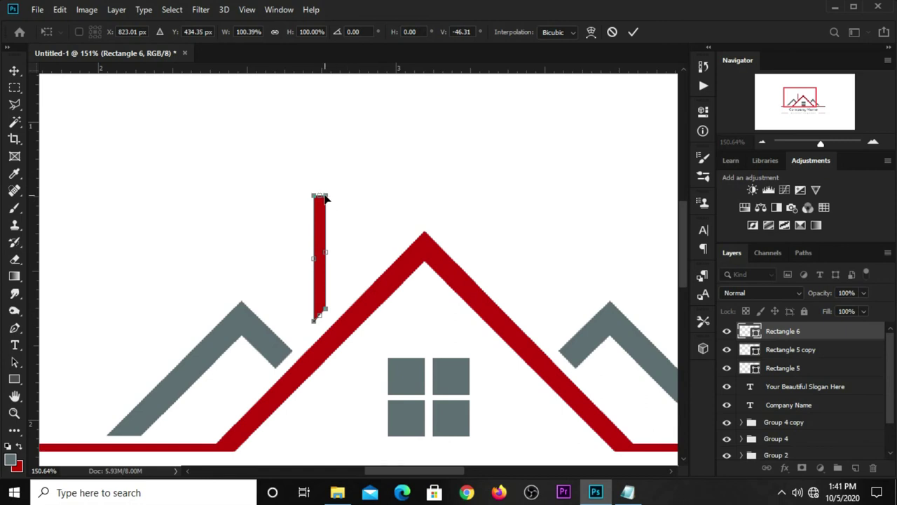
drag(325, 203, 325, 211)
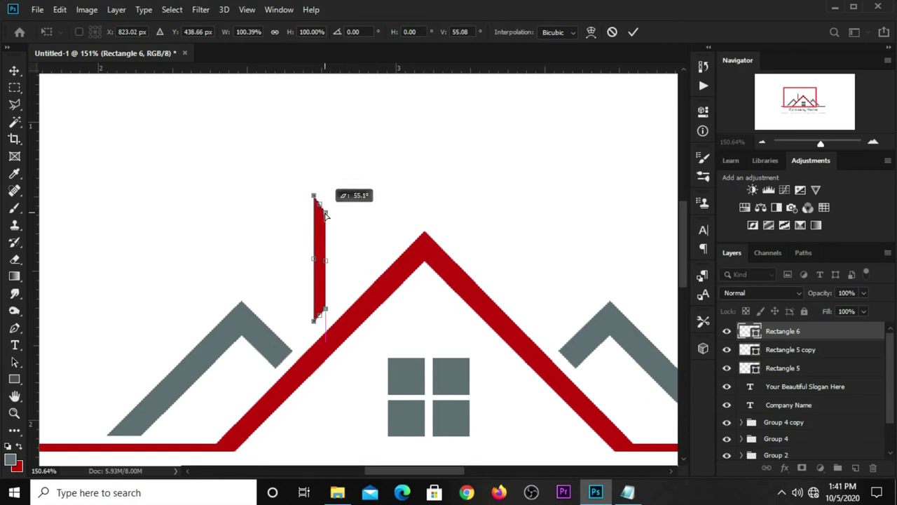
click(632, 33)
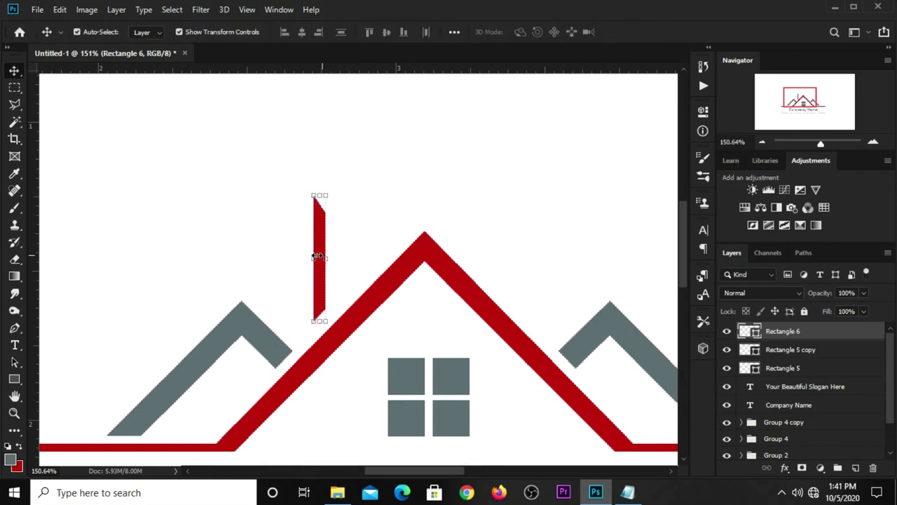
Step: Duplicate the chimney bar just right of the original and fit the canvas in view
drag(320, 249, 320, 263)
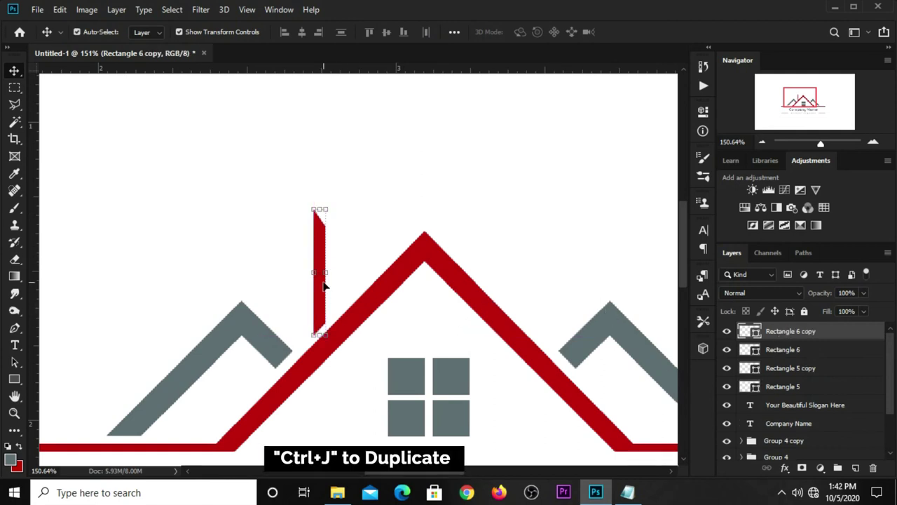
mouse_move(322, 276)
mouse_down()
mouse_move(330, 250)
mouse_move(339, 264)
mouse_up()
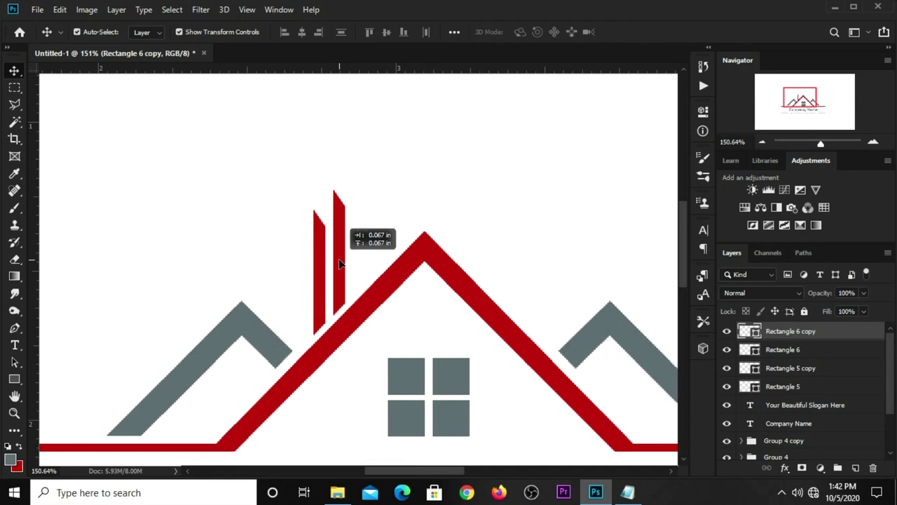
key(ctrl+0)
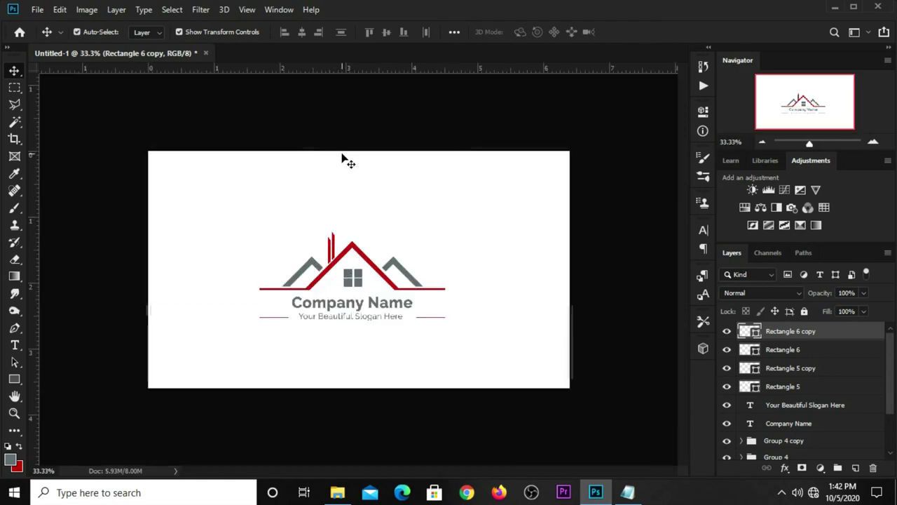
Step: Hide the white Background and stamp all visible logo layers into merged Layer 1
click(346, 155)
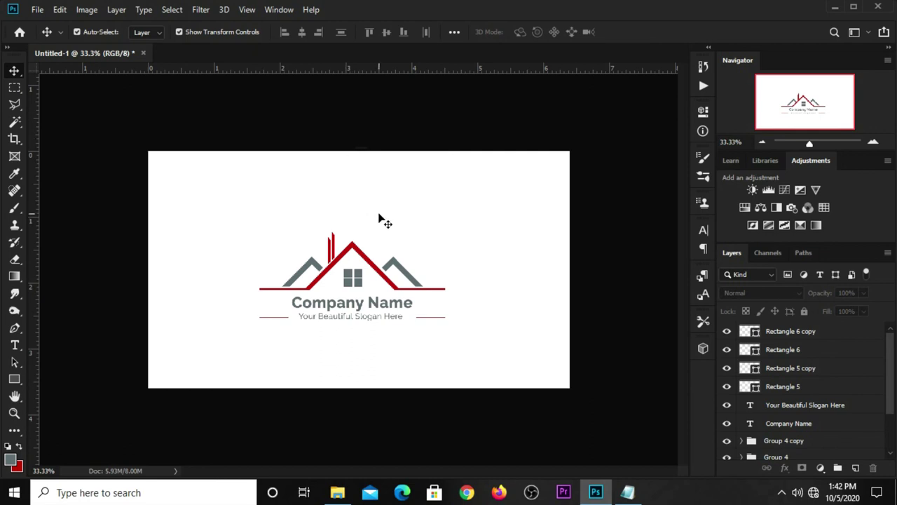
key(ctrl+shift+alt+e)
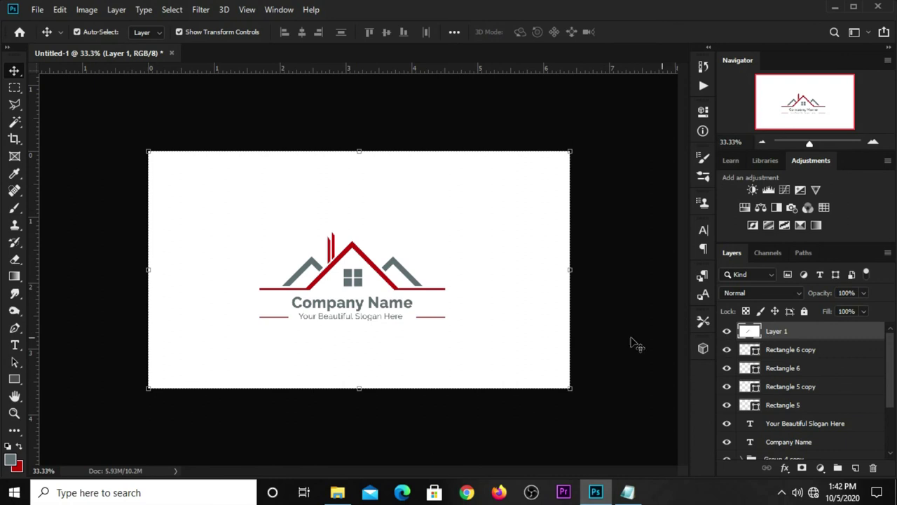
key(ctrl+z)
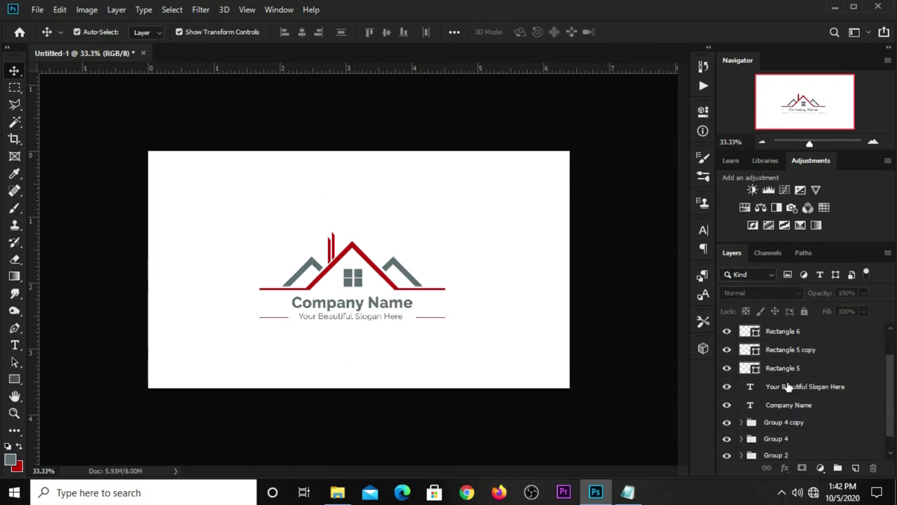
scroll(752, 418, down, 2)
click(727, 450)
scroll(490, 350, up, 2)
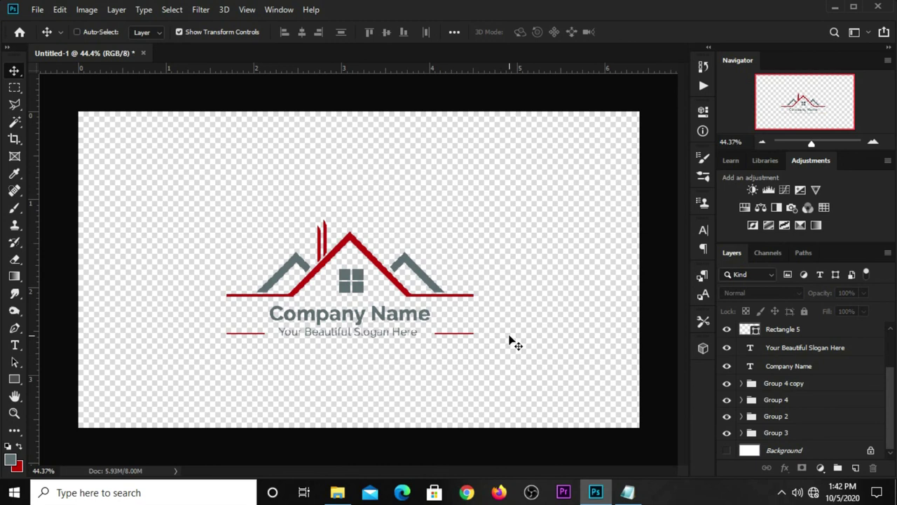
key(ctrl+alt+shift+e)
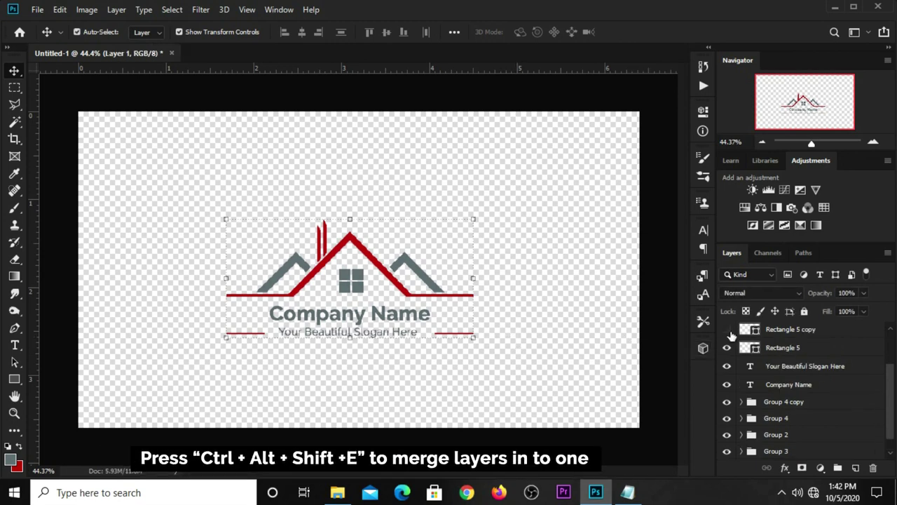
Step: Shift the merged logo layer up and to the right
click(729, 330)
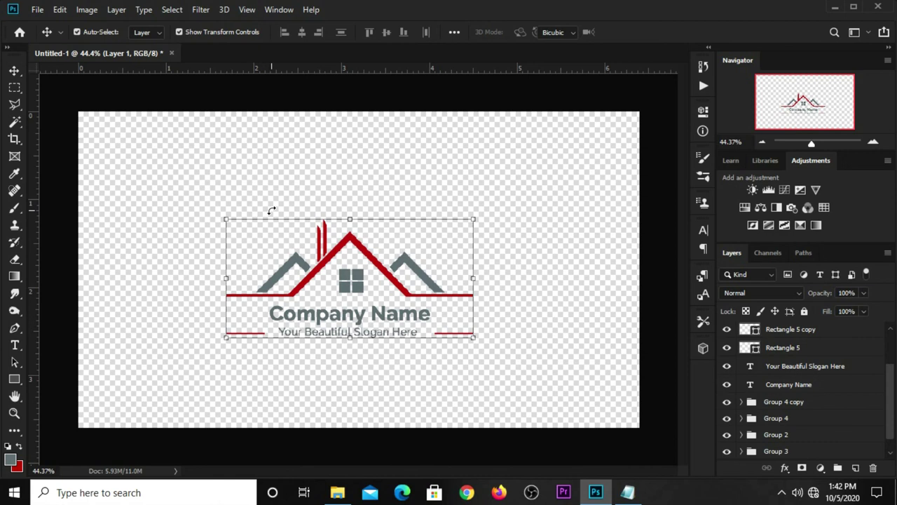
key(ctrl+alt+t)
mouse_move(360, 253)
mouse_down()
mouse_move(451, 187)
mouse_move(457, 159)
mouse_up()
click(633, 31)
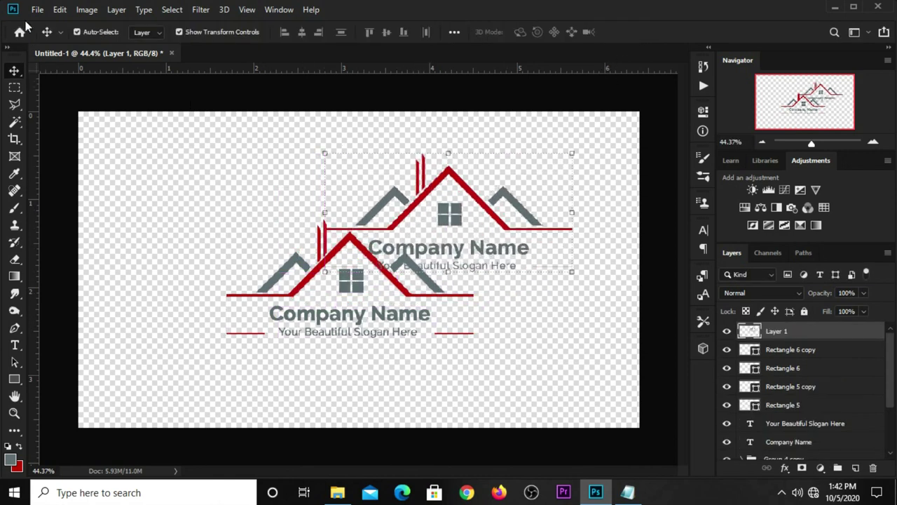
click(37, 9)
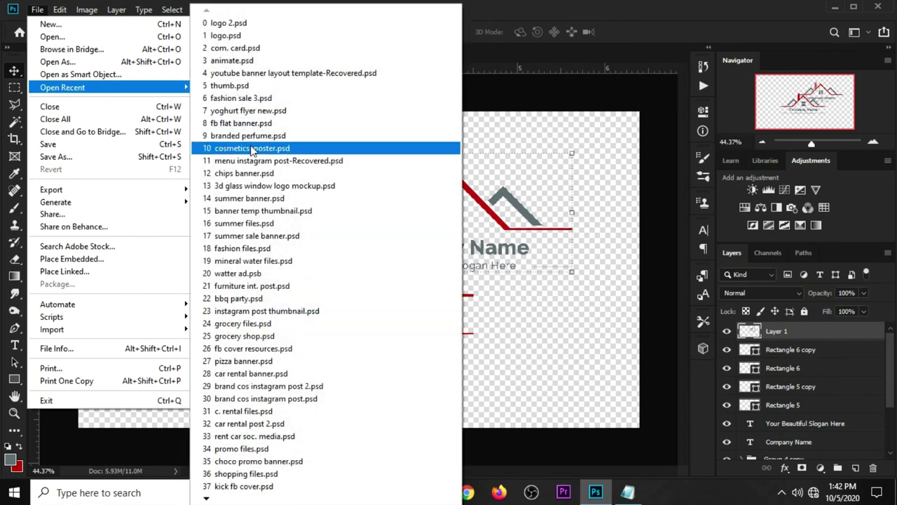
Step: Open 3d glass window logo mockup.psd and its Your Logo smart object contents as Your Logo.psb
click(253, 186)
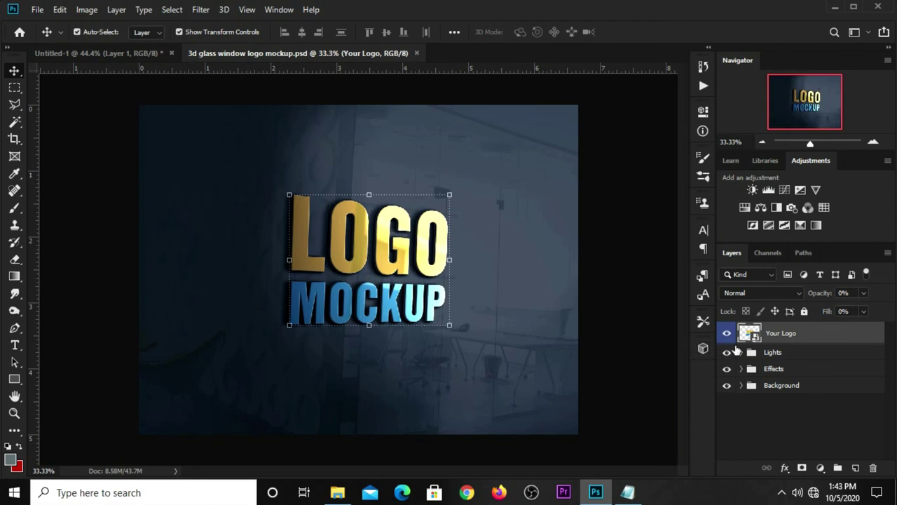
click(727, 333)
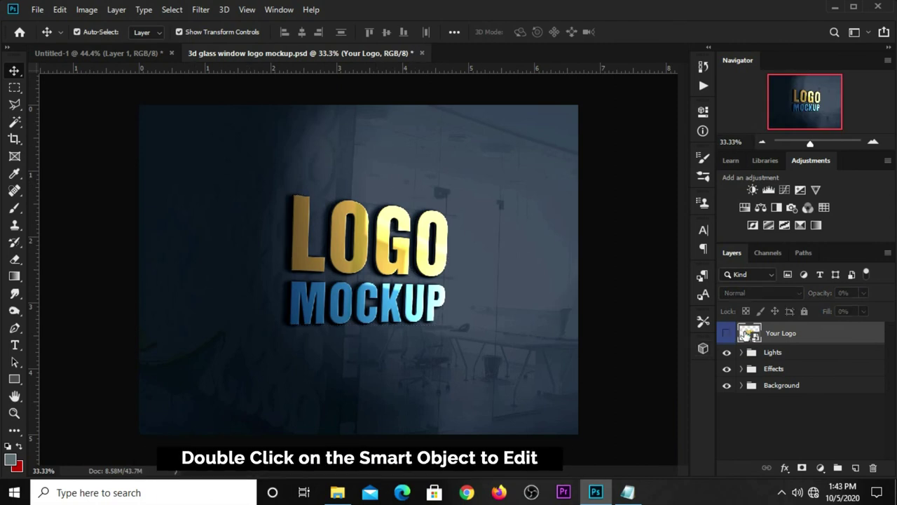
double_click(747, 334)
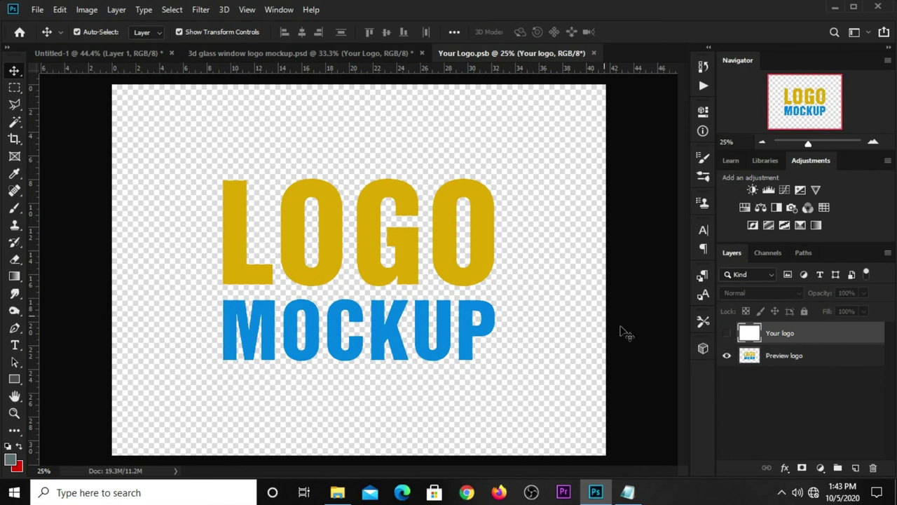
click(347, 53)
Step: Bring the merged house logo into Your Logo.psb, accepting the colour profile mismatch
click(140, 52)
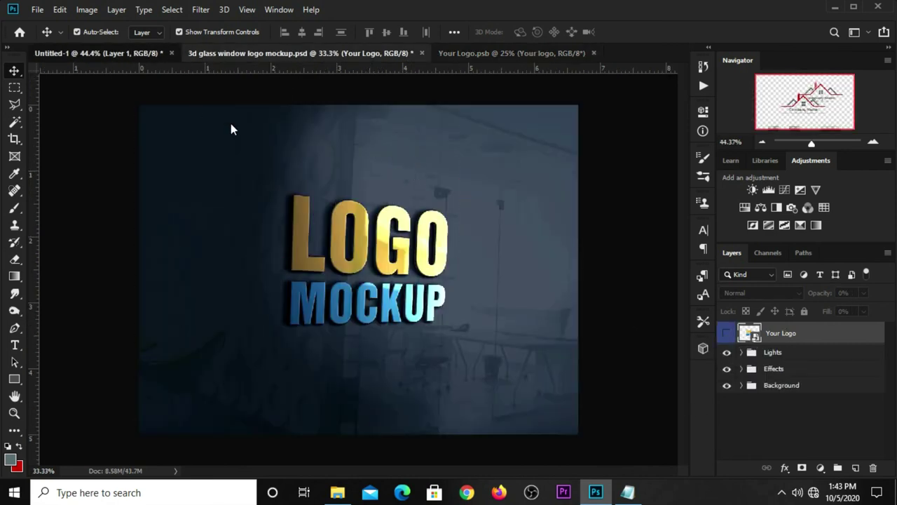
drag(445, 151, 515, 59)
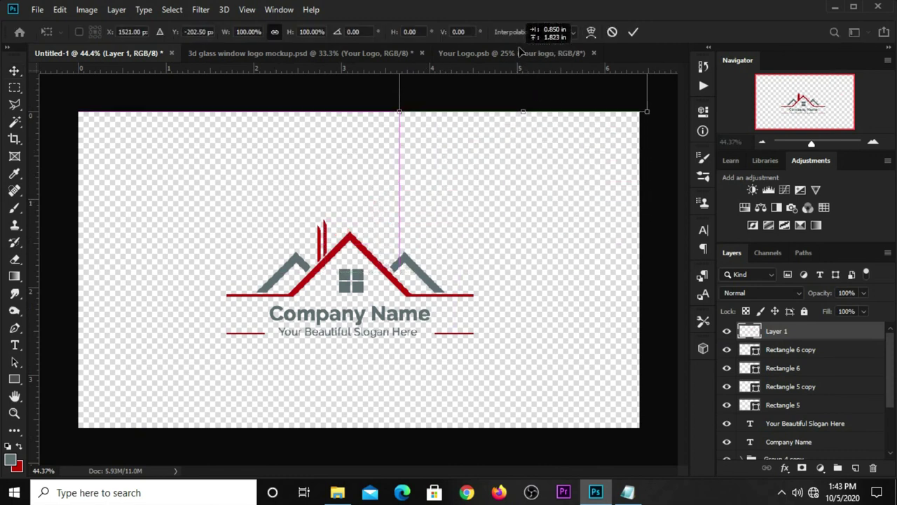
drag(521, 53, 503, 190)
click(633, 32)
mouse_move(508, 132)
mouse_down()
mouse_move(521, 59)
mouse_move(386, 242)
mouse_move(390, 253)
mouse_up()
click(514, 214)
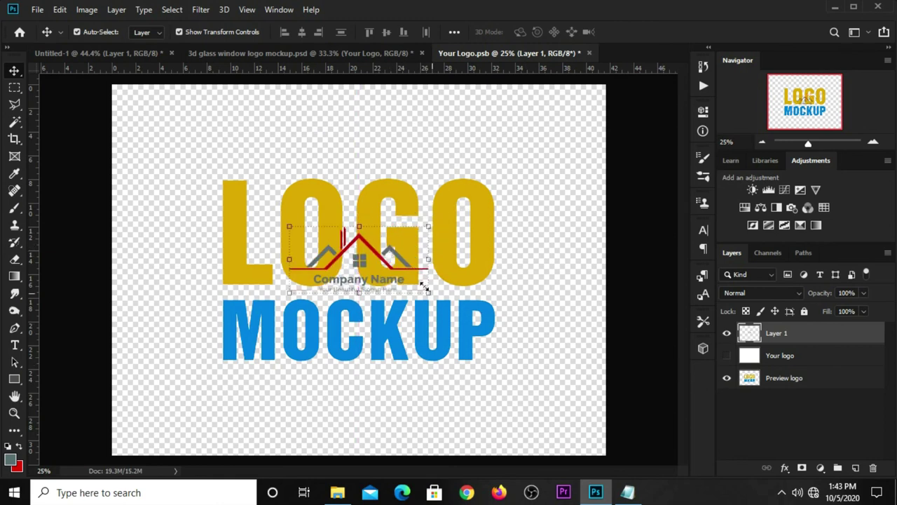
Step: Enlarge the logo to about 181%, hide Preview logo, and centre it on the canvas
mouse_move(356, 289)
mouse_down()
mouse_move(376, 273)
mouse_move(379, 250)
mouse_up()
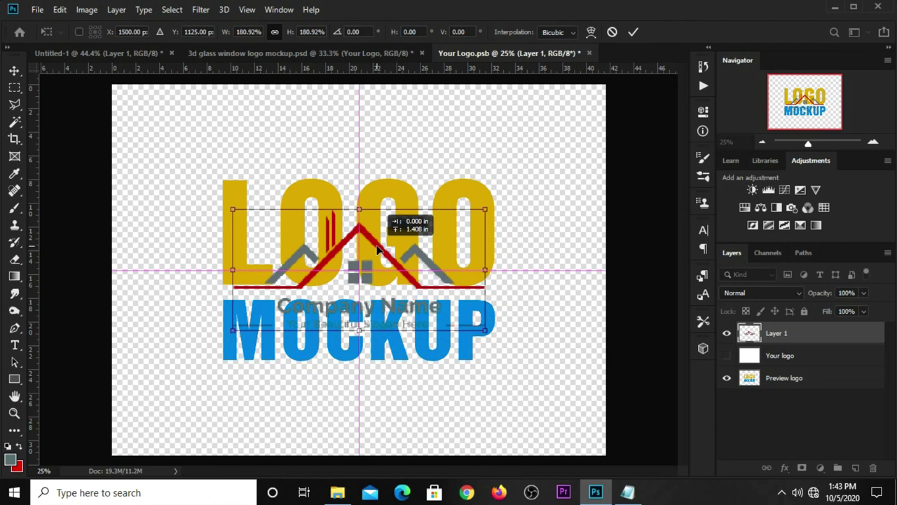
click(633, 31)
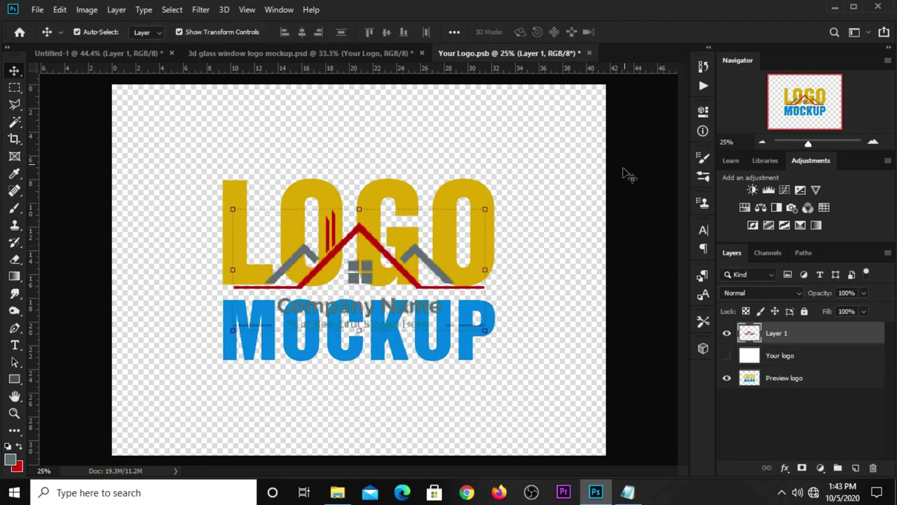
click(727, 378)
key(ctrl+a)
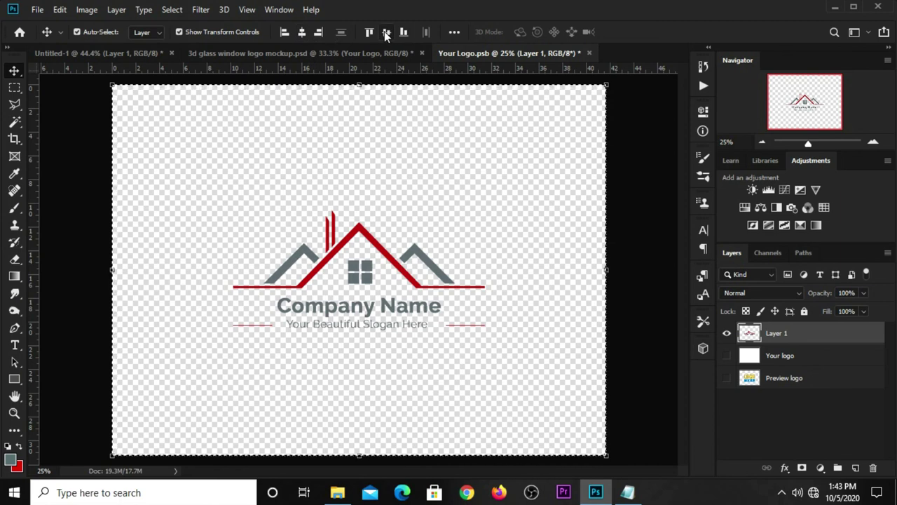
key(ctrl+d)
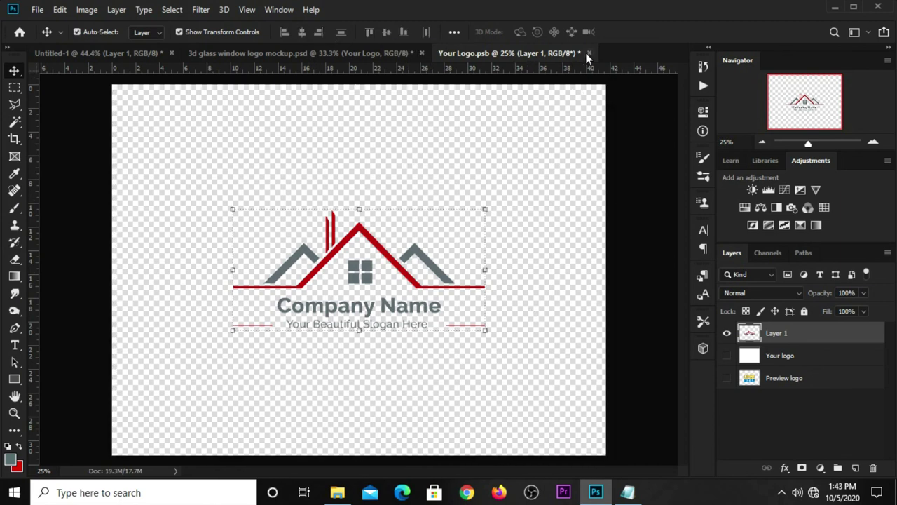
click(588, 54)
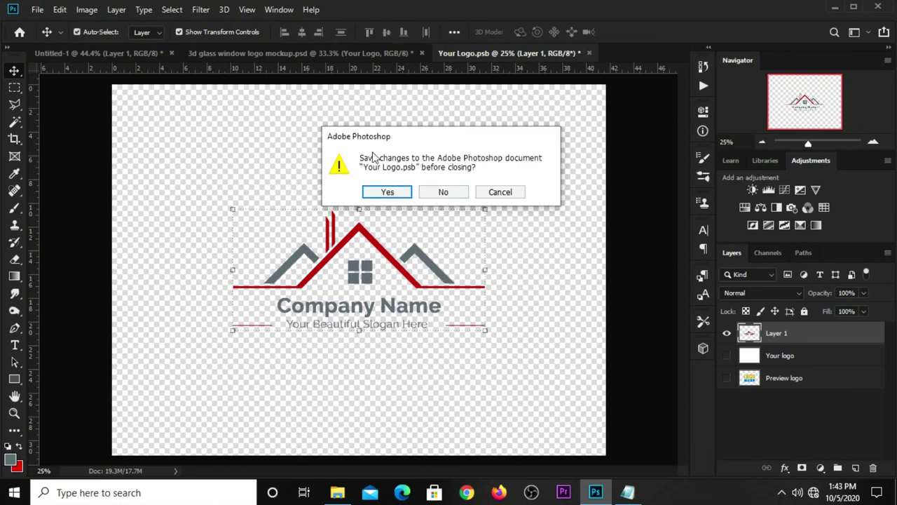
Step: Save the smart object and zoom around the mockup to review the house logo on the glass
click(387, 192)
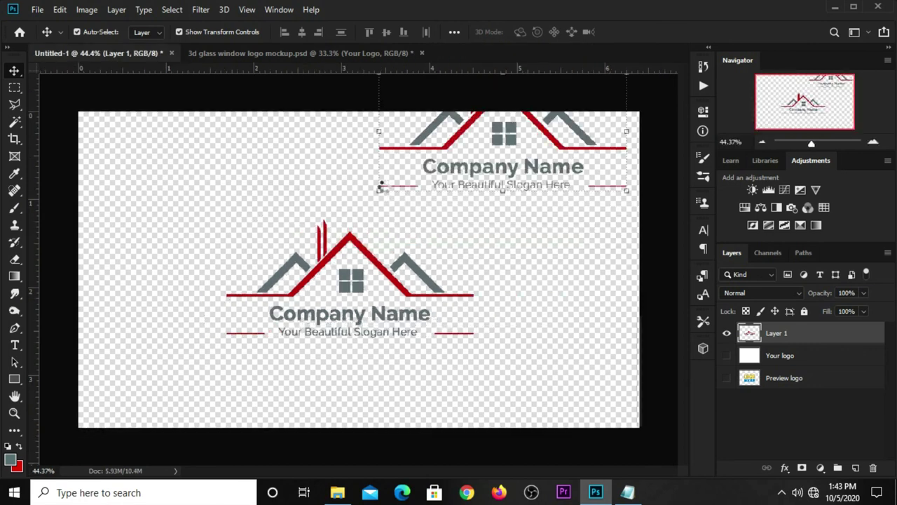
click(271, 52)
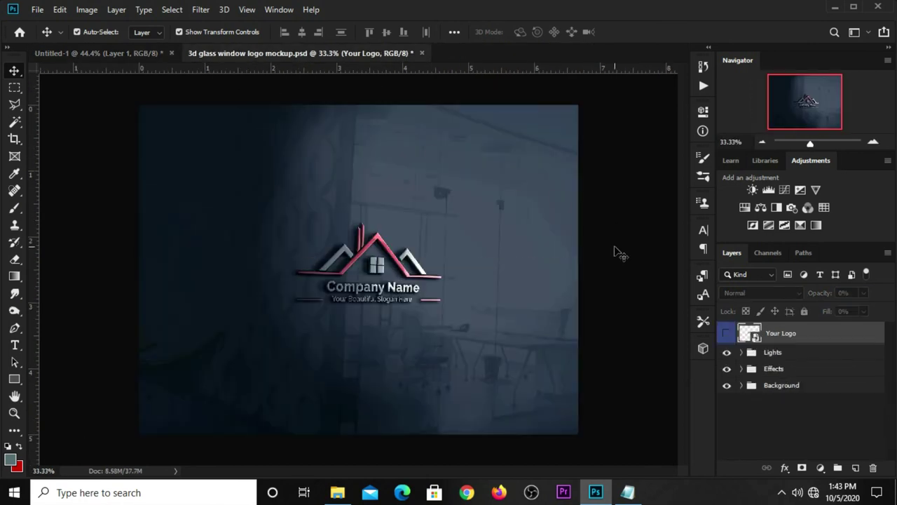
scroll(614, 249, up, 1)
scroll(615, 254, up, 1)
scroll(614, 254, up, 1)
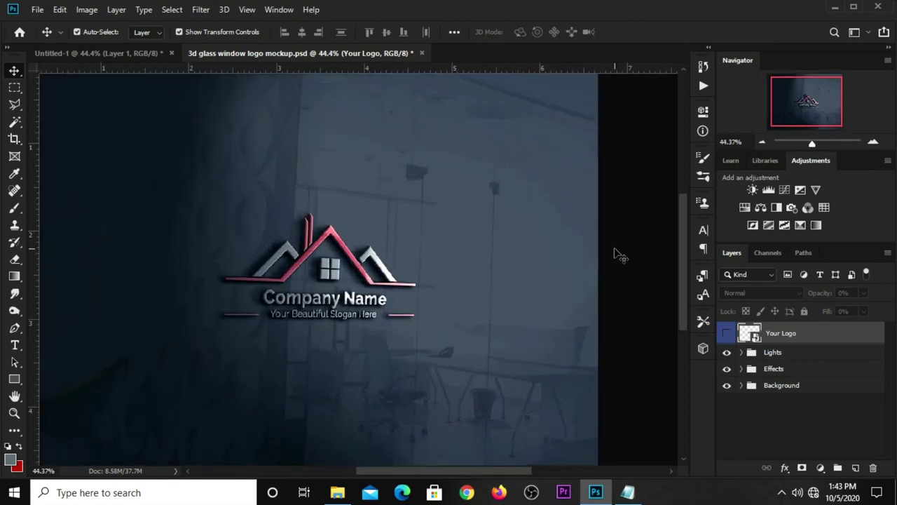
scroll(614, 254, down, 1)
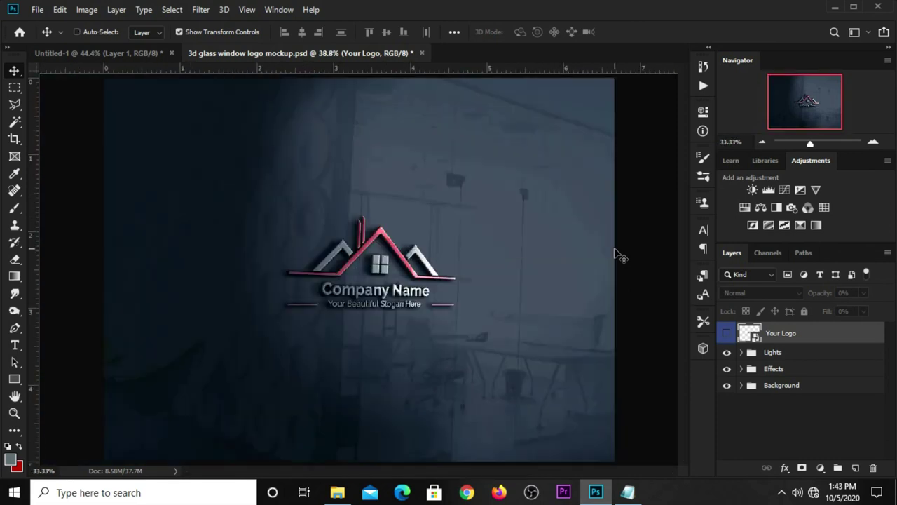
scroll(610, 261, down, 1)
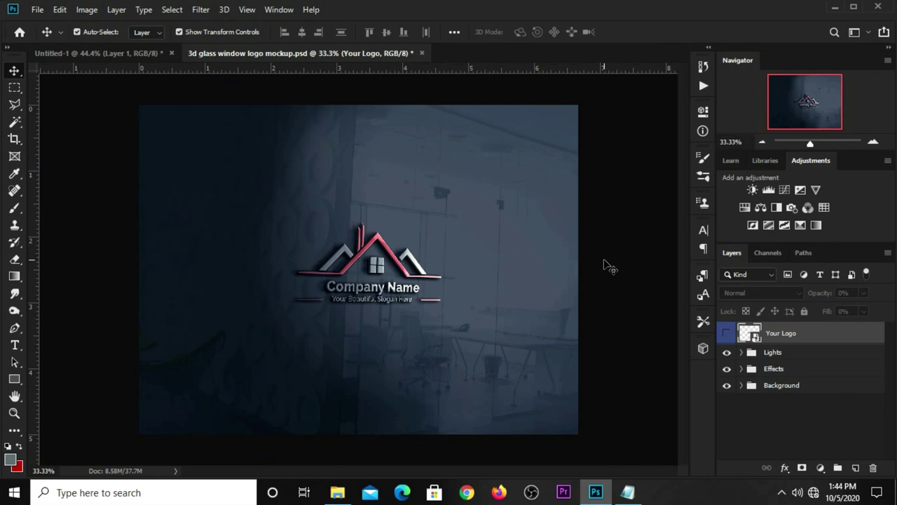
scroll(608, 265, up, 1)
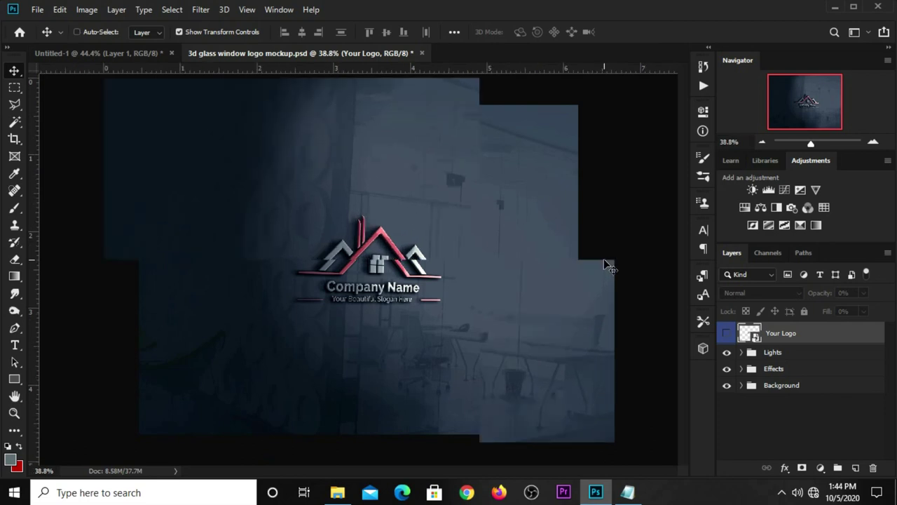